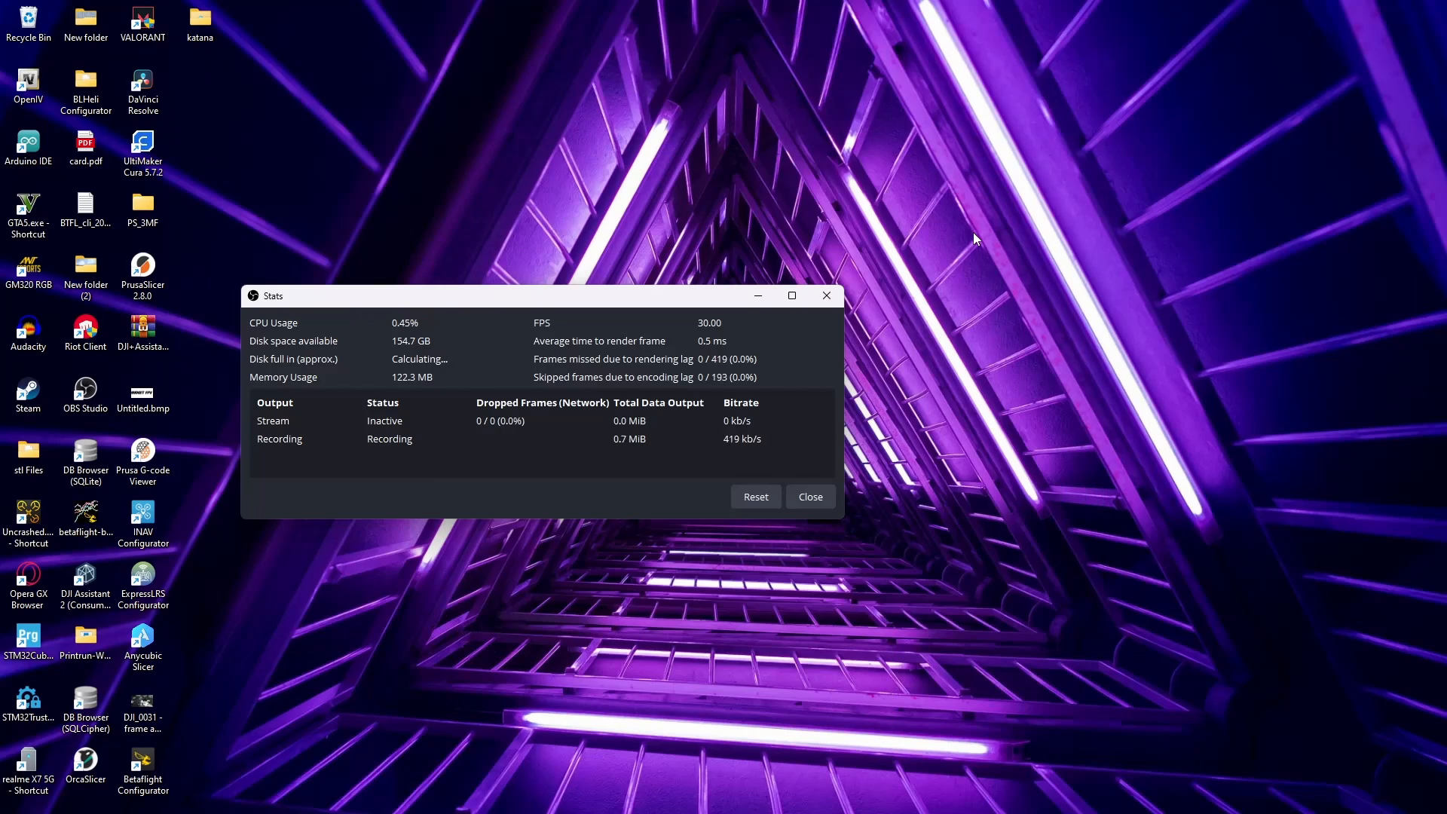
- Check the detected COM ports in Windows Device Manager, then close it
{"action": "left_click", "coordinate": [751, 296]}
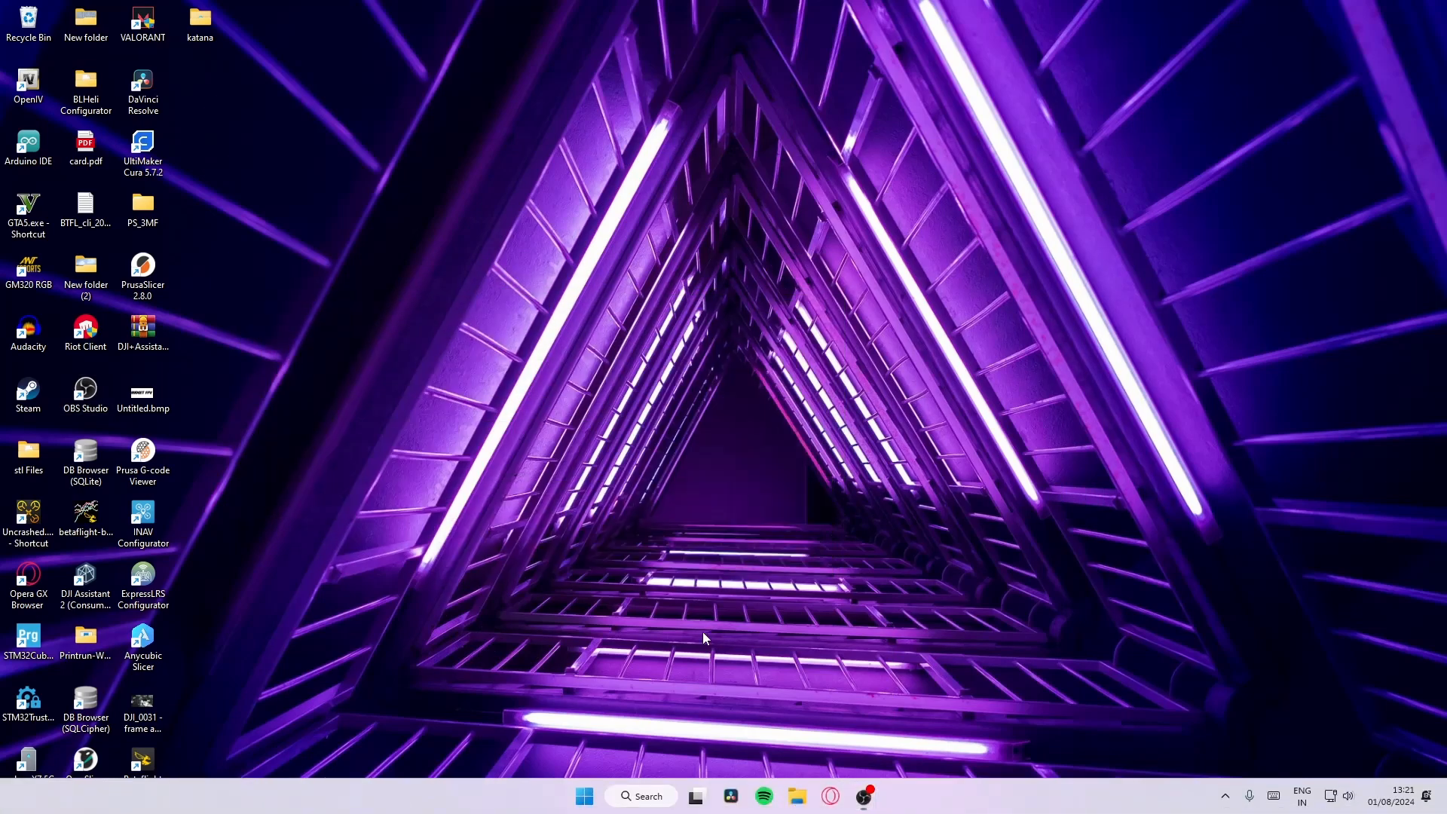
{"action": "right_click", "coordinate": [585, 796]}
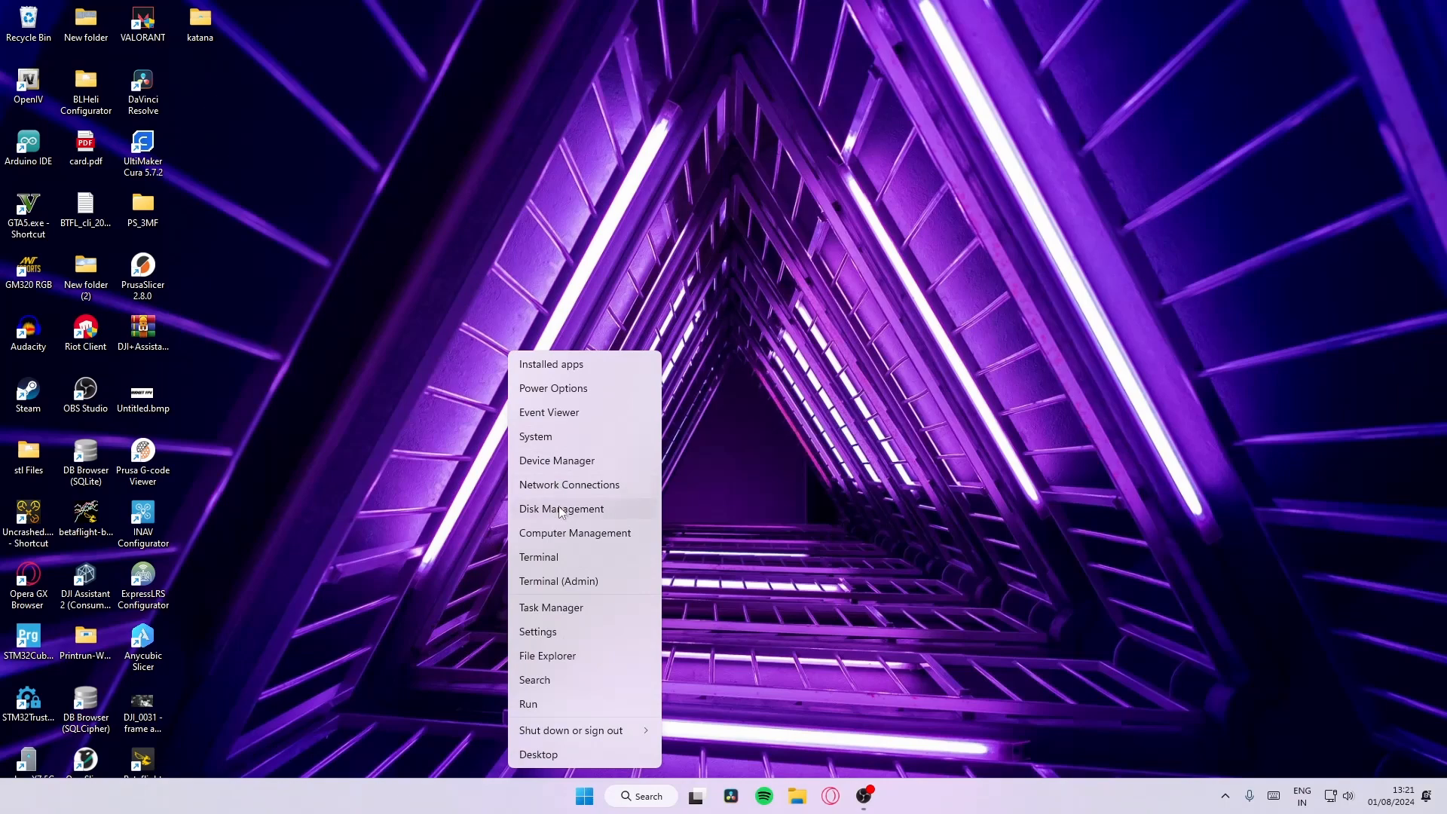
{"action": "left_click", "coordinate": [566, 463]}
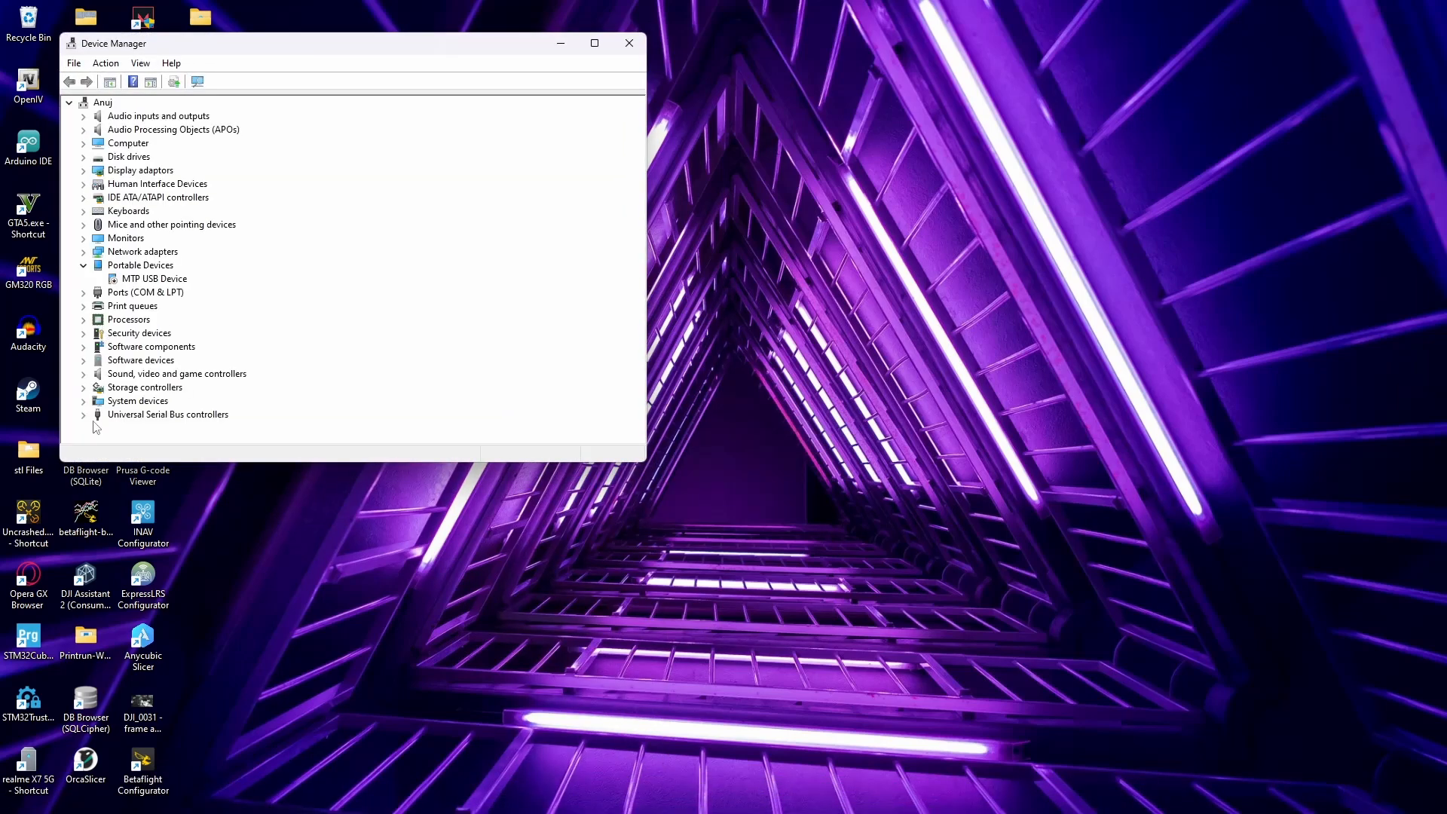
{"action": "left_click", "coordinate": [84, 293]}
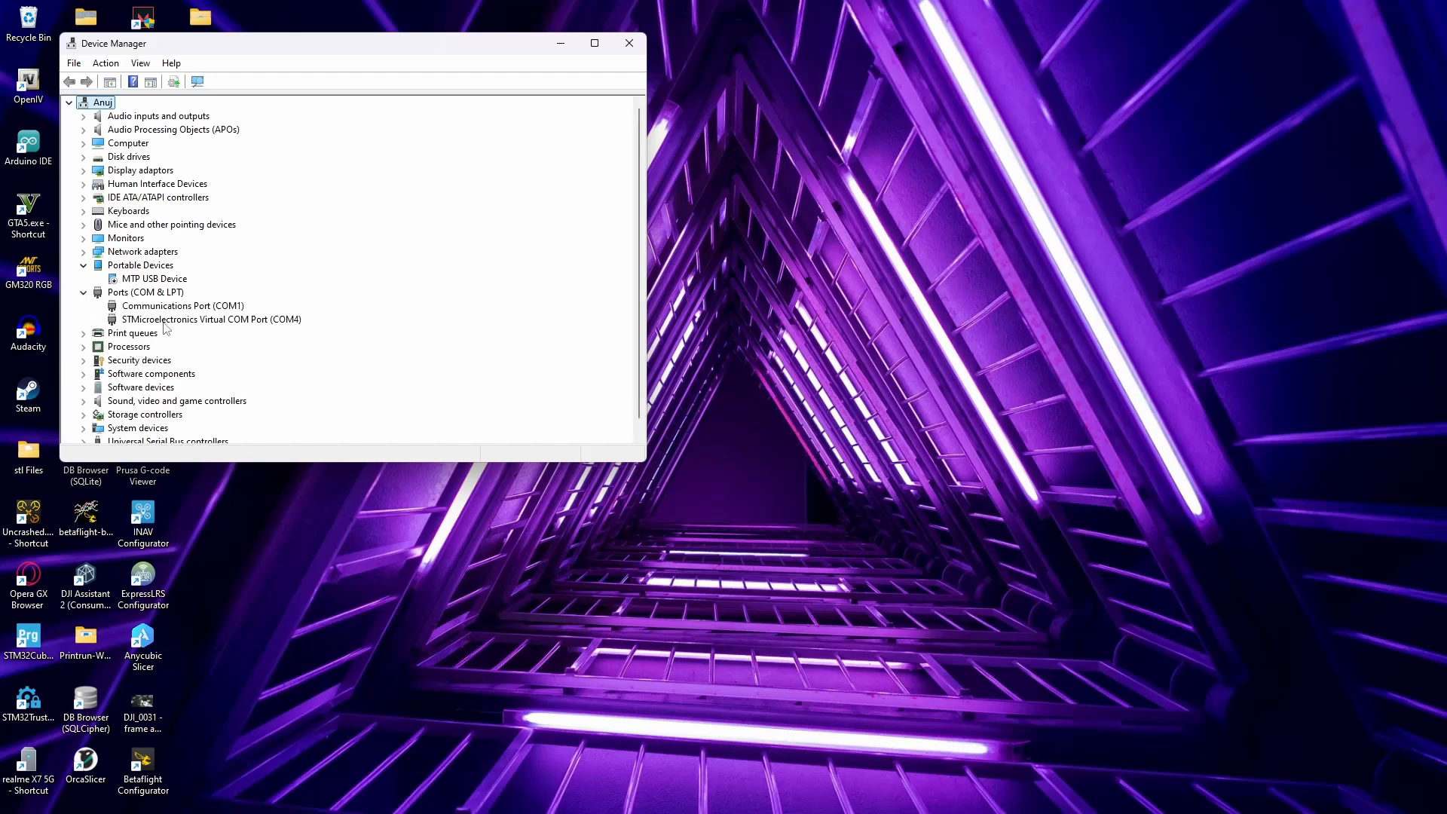
{"action": "left_click", "coordinate": [630, 43]}
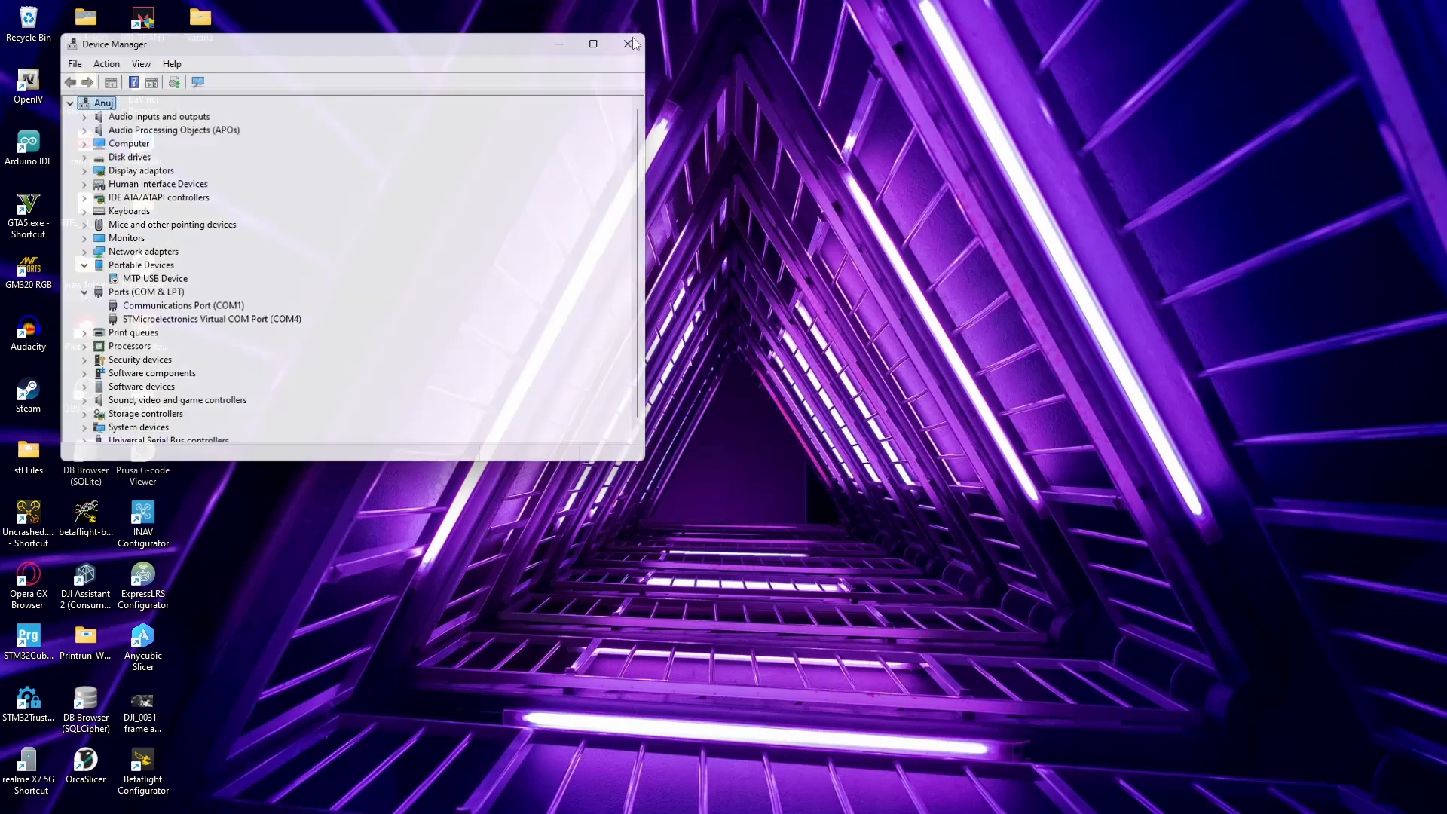
- Launch Betaflight Configurator, check the available serial ports and open the Firmware Flasher
{"action": "double_click", "coordinate": [166, 773]}
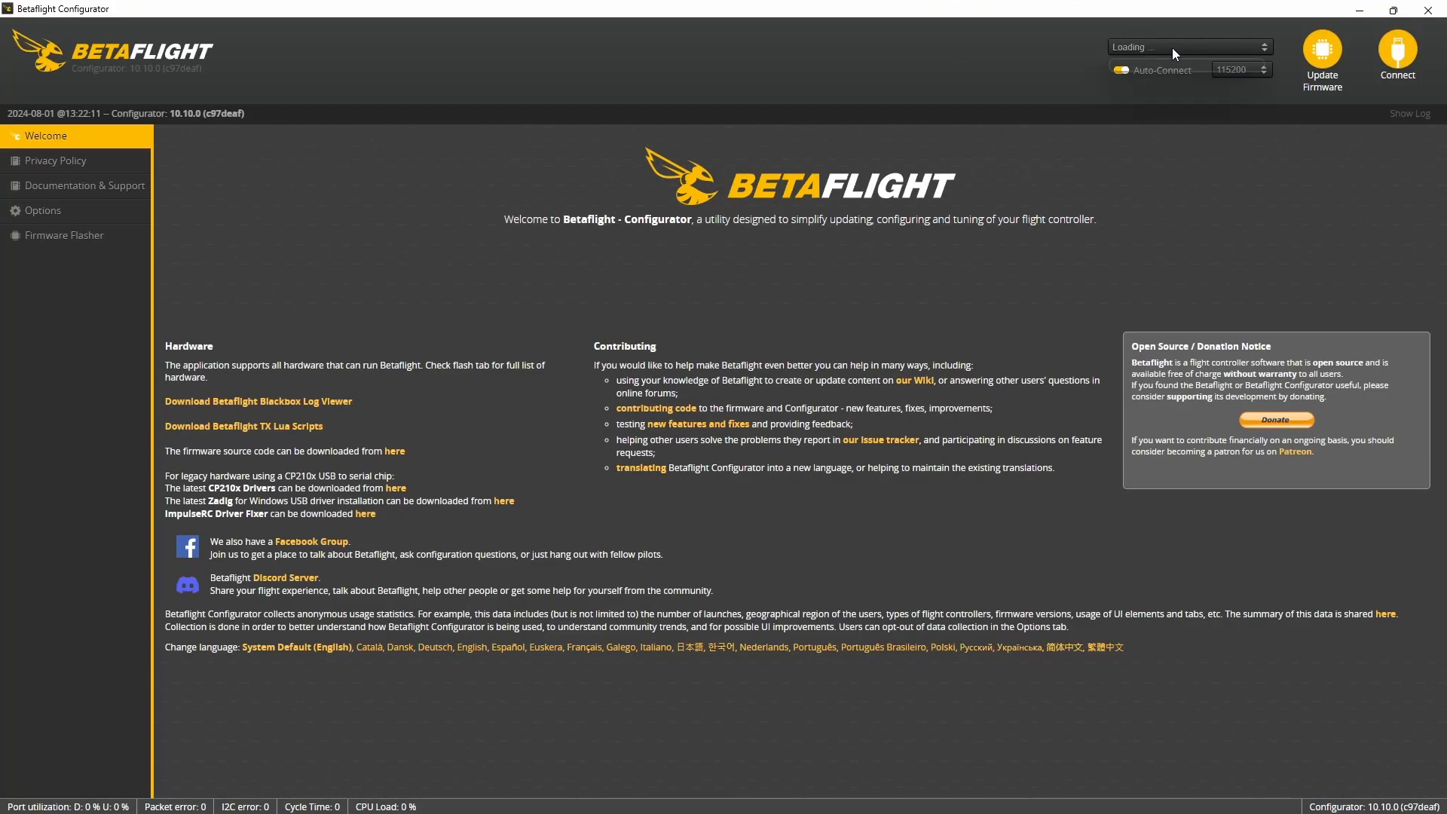
{"action": "left_click", "coordinate": [1173, 50]}
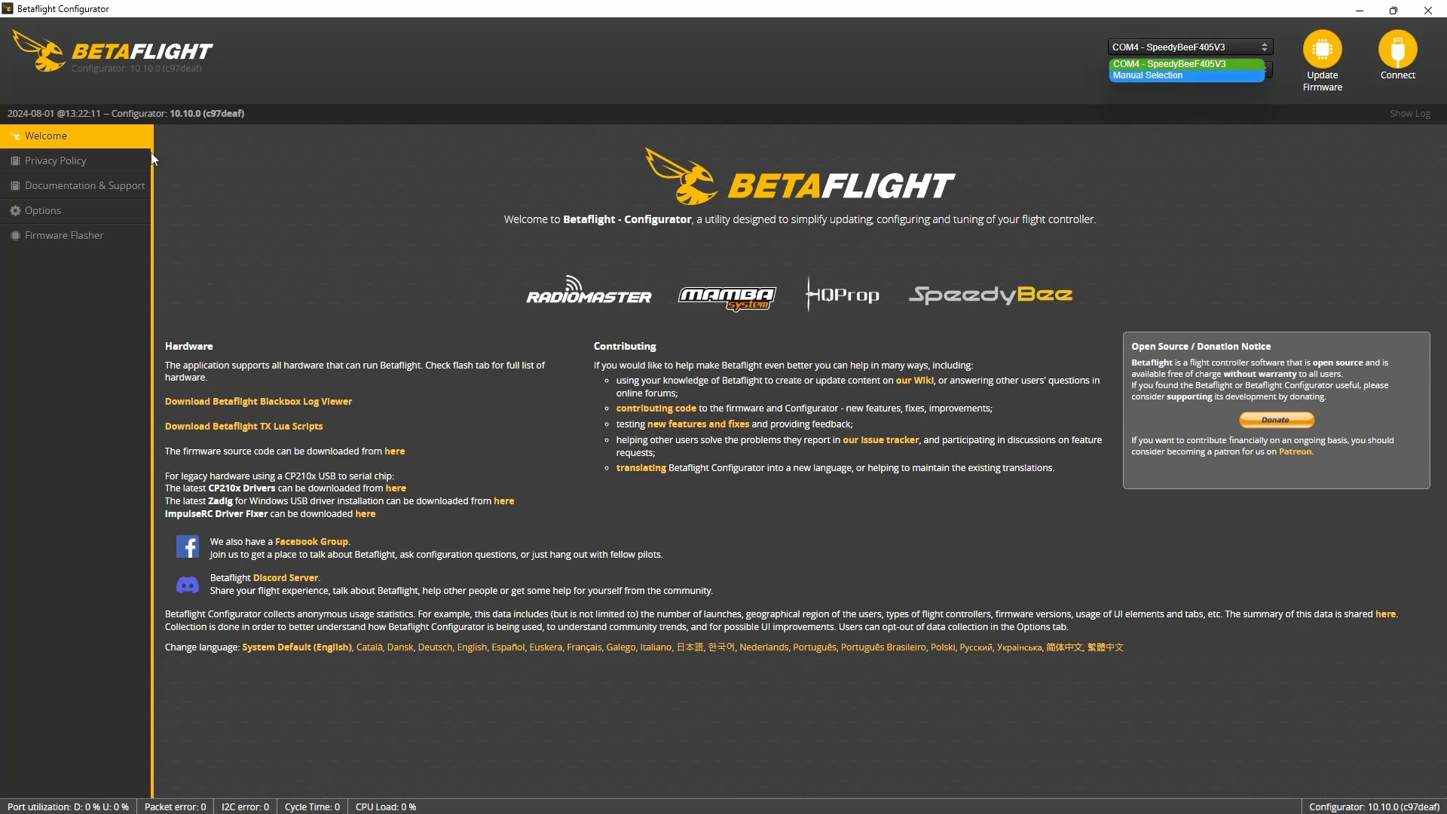
{"action": "left_click", "coordinate": [64, 236]}
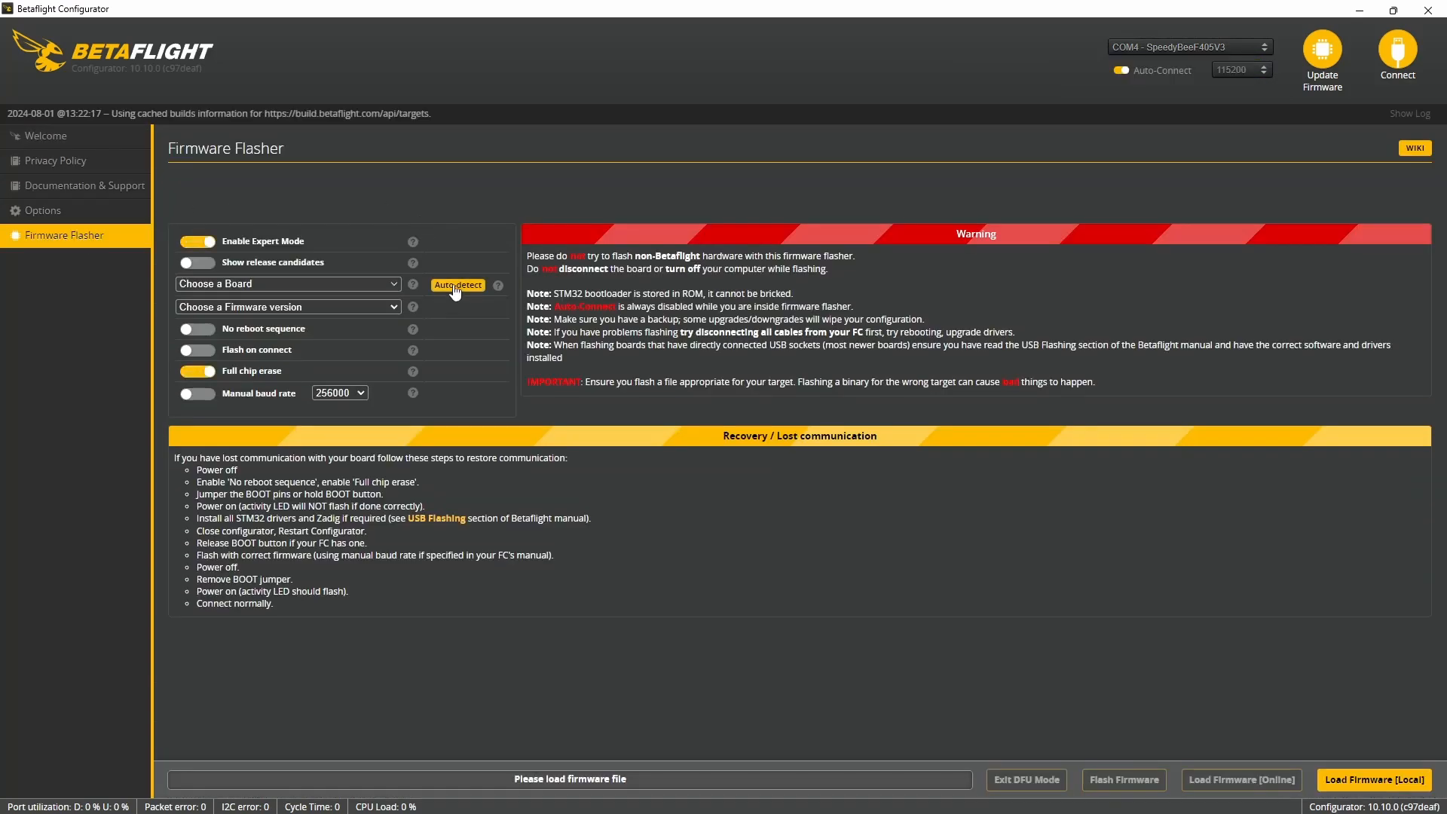
- Choose SPEEDYBEEF405V3 as the board to flash
{"action": "left_click", "coordinate": [390, 285]}
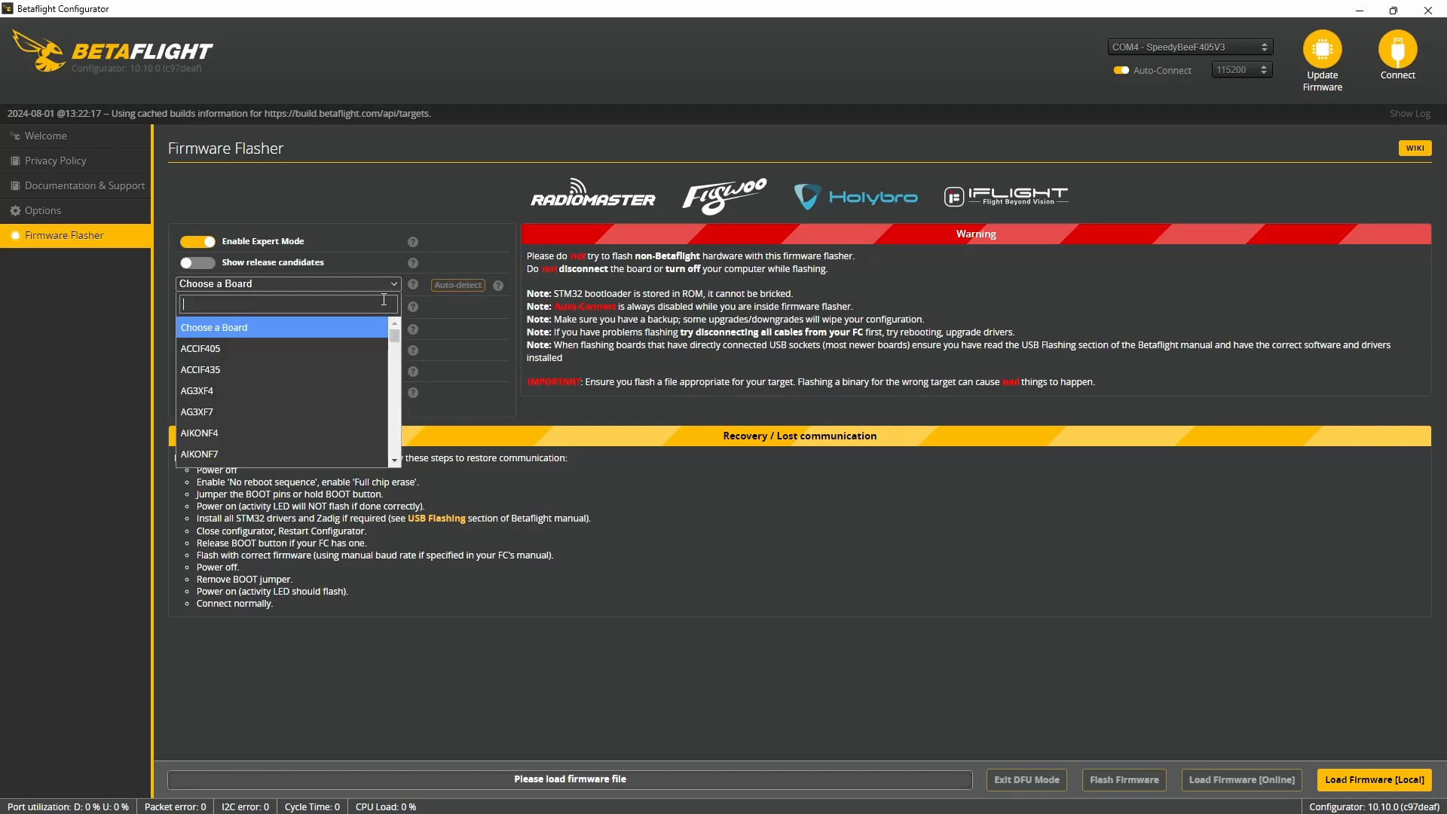
{"action": "scroll", "coordinate": [294, 395], "scroll_direction": "down", "scroll_amount": 20}
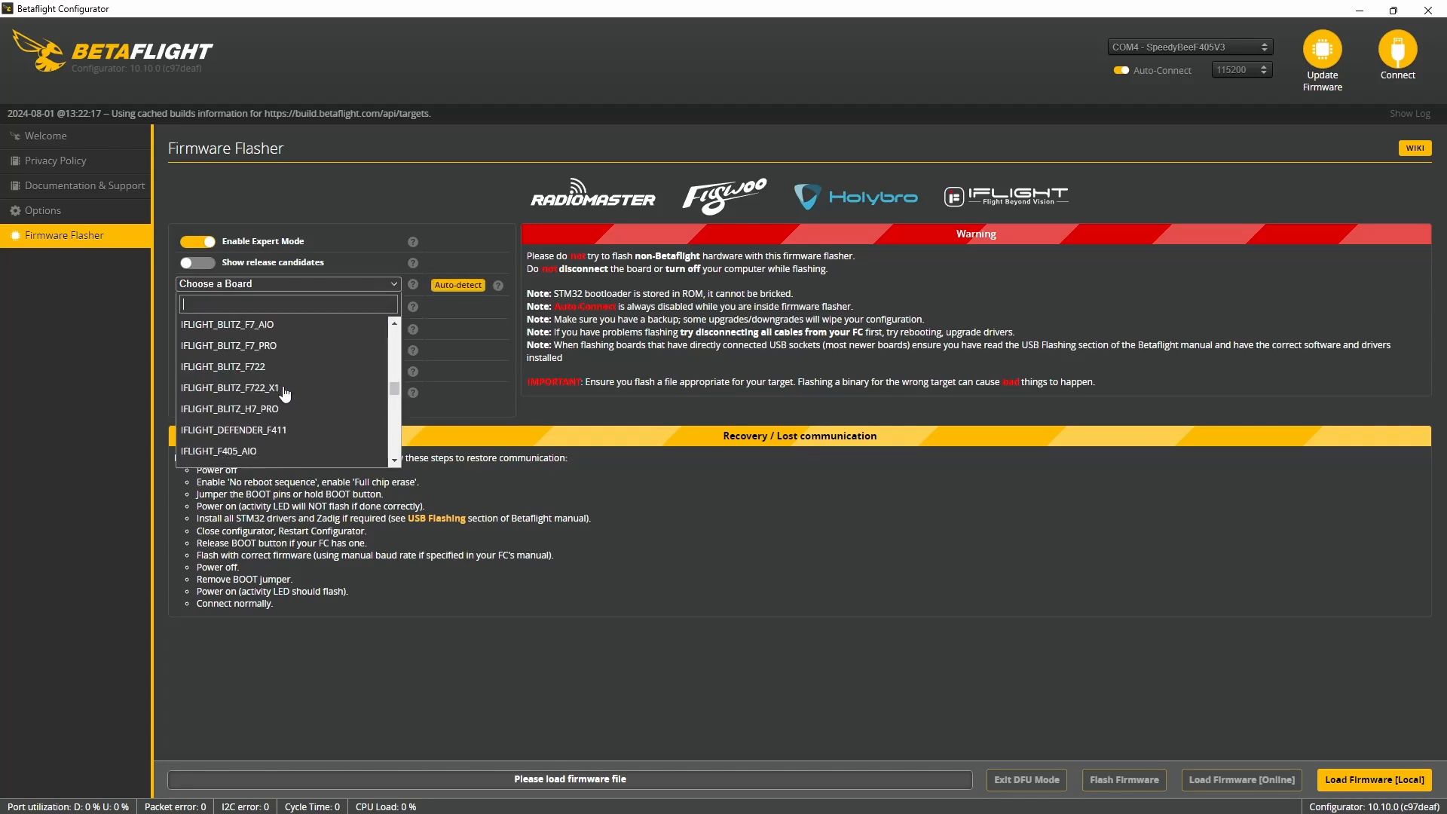
{"action": "scroll", "coordinate": [285, 395], "scroll_direction": "down", "scroll_amount": 20}
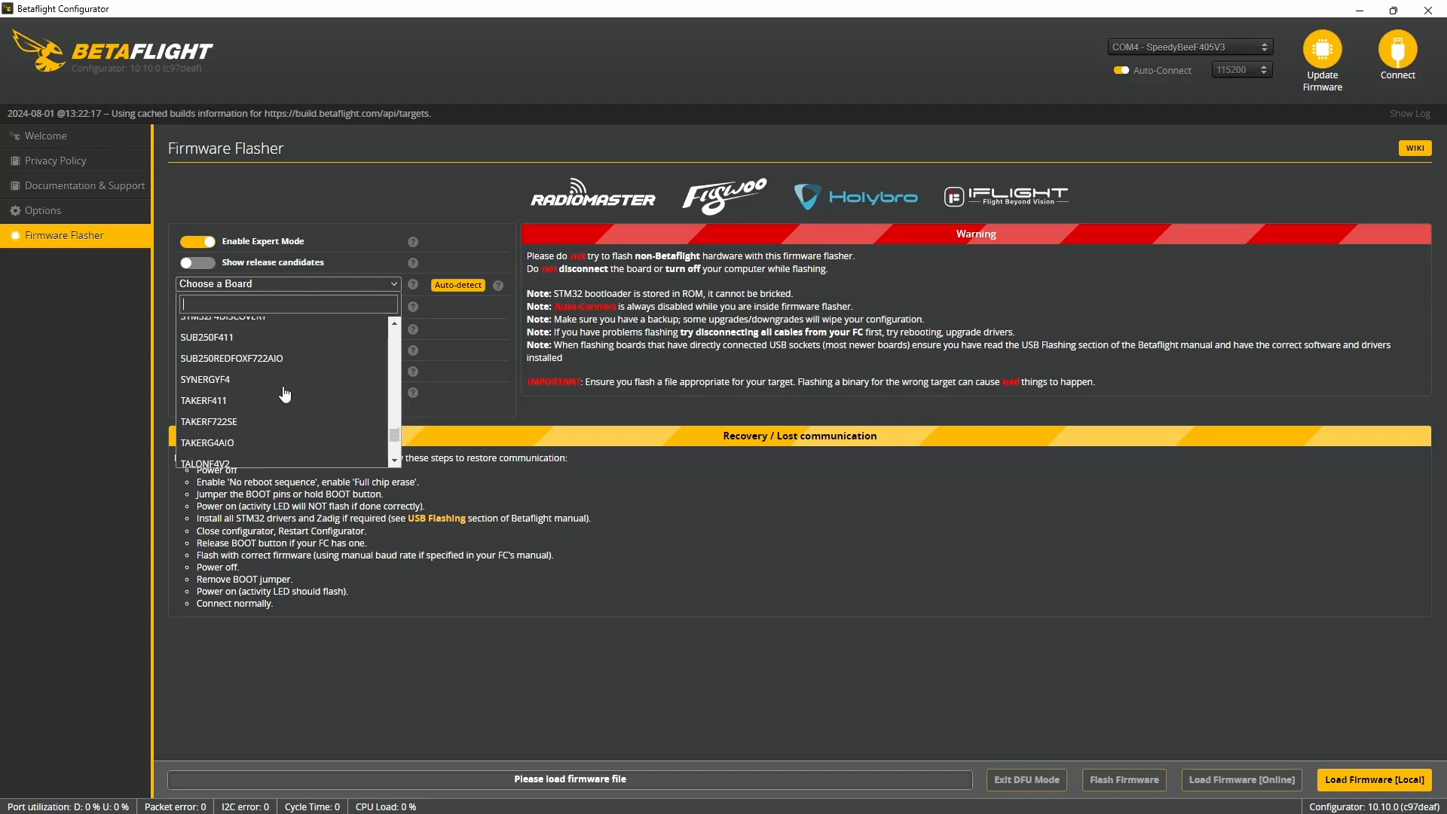
{"action": "scroll", "coordinate": [285, 395], "scroll_direction": "up", "scroll_amount": 6}
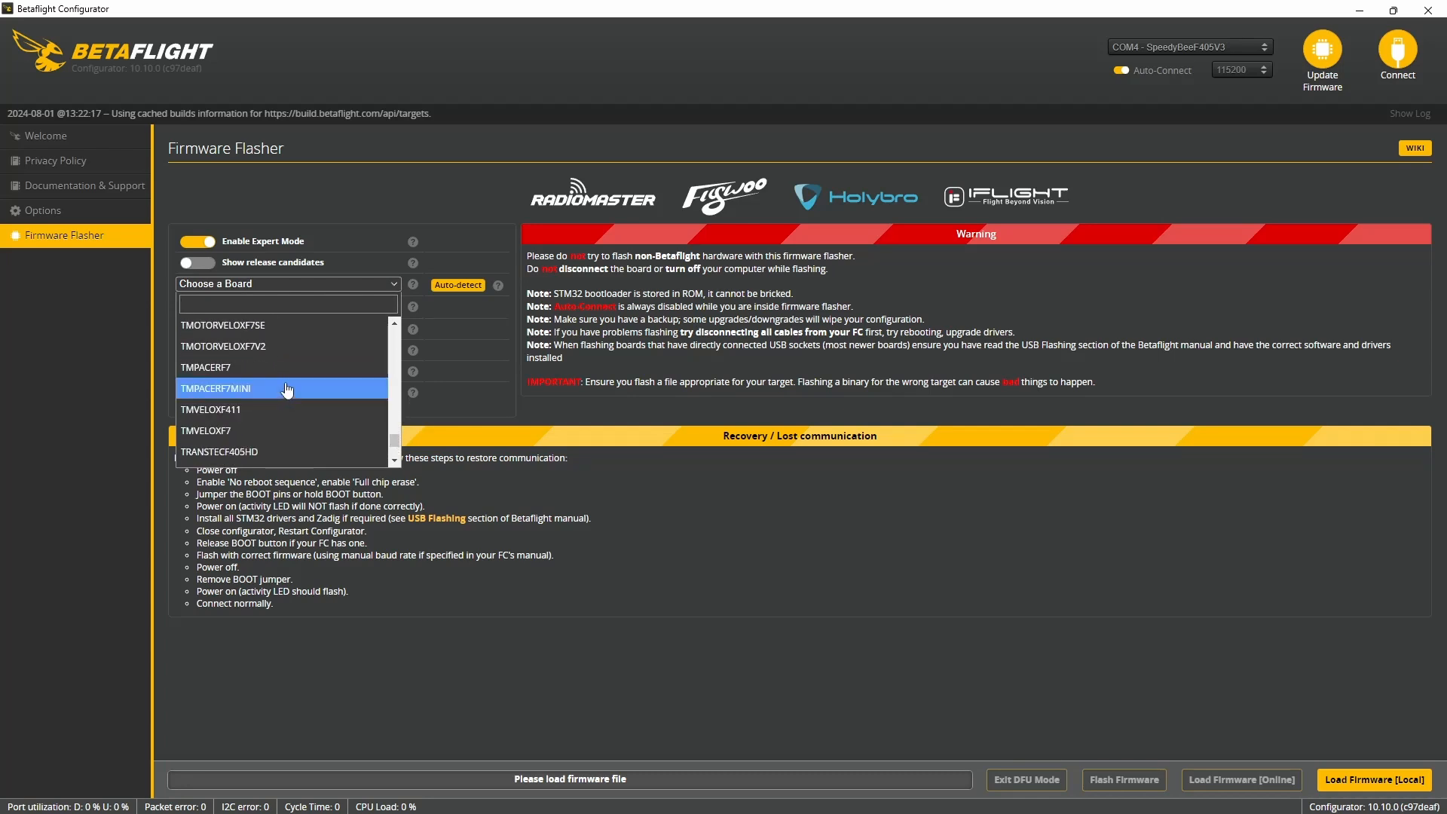
{"action": "scroll", "coordinate": [289, 386], "scroll_direction": "up", "scroll_amount": 8}
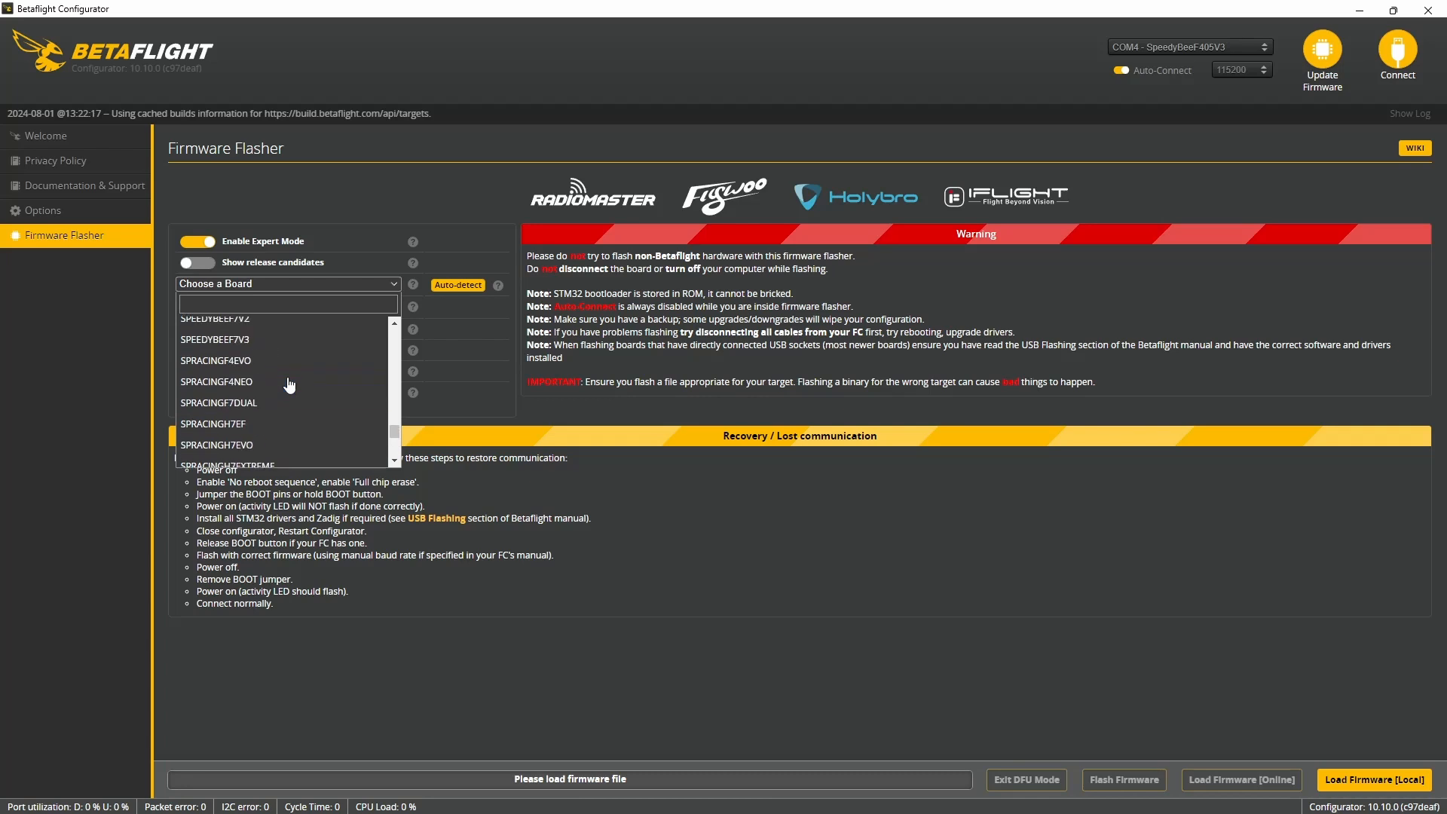
{"action": "scroll", "coordinate": [269, 367], "scroll_direction": "up", "scroll_amount": 2}
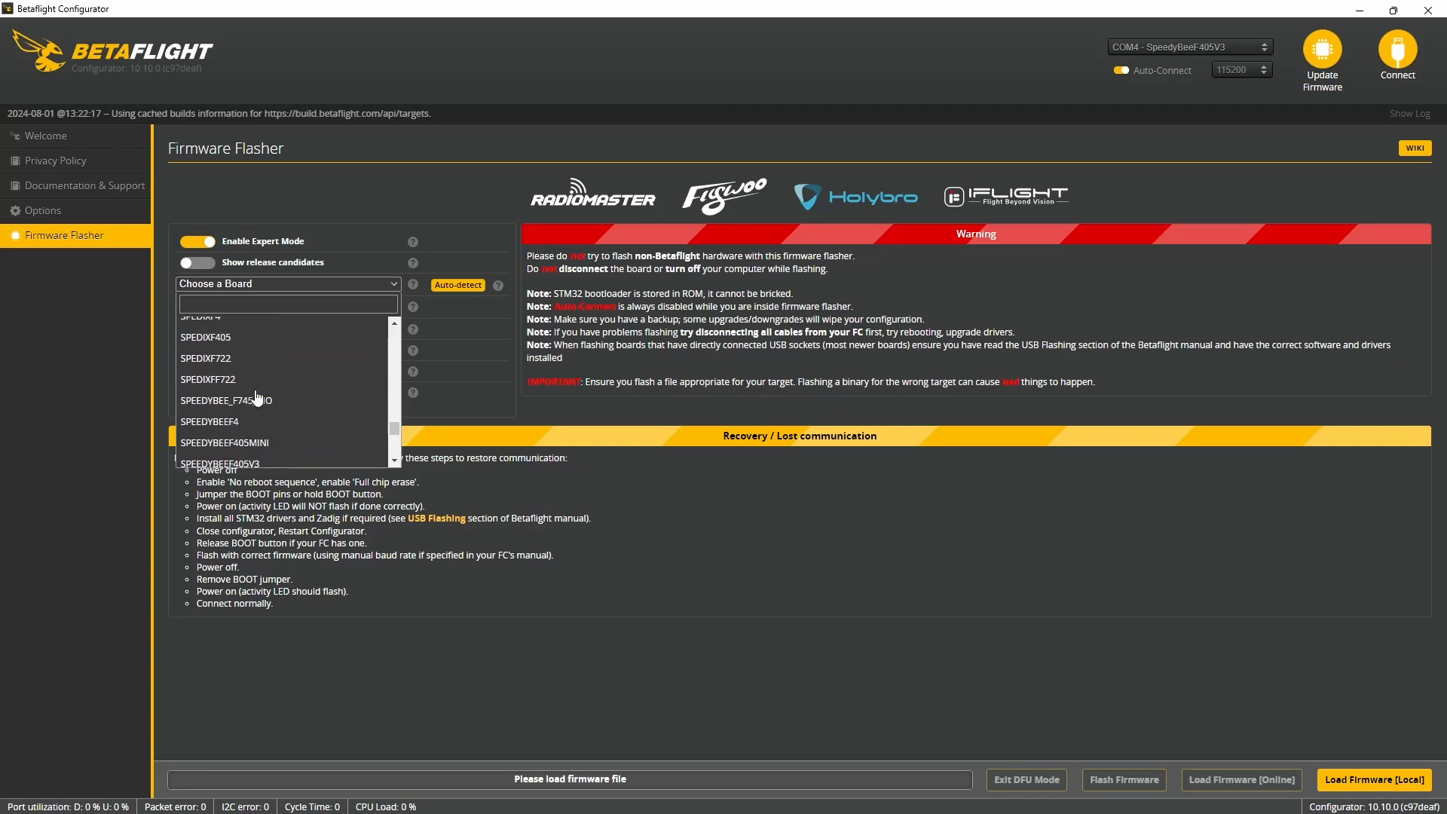
{"action": "left_click", "coordinate": [251, 338]}
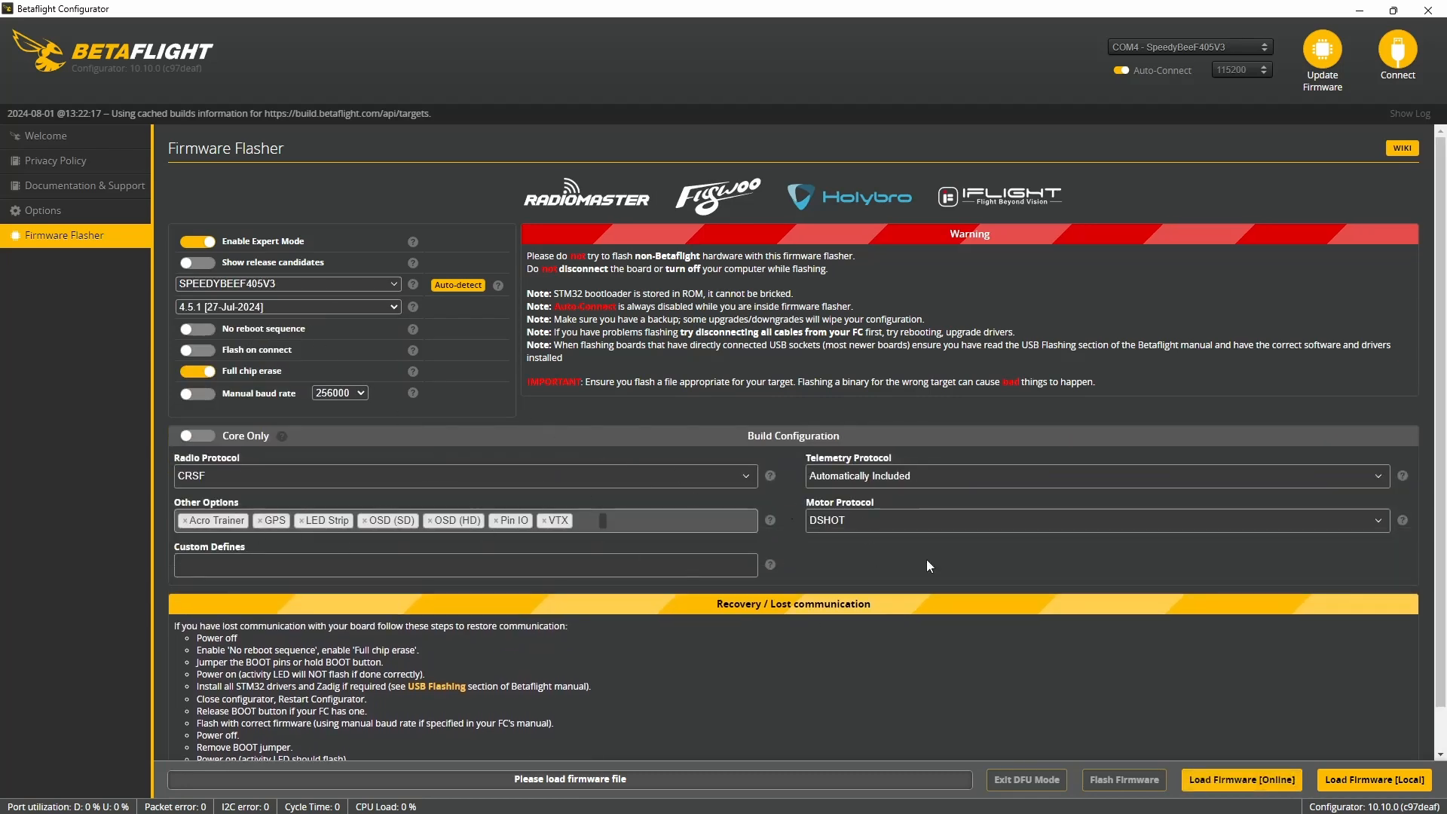
- Load the 4.5.1 online firmware for the SPEEDYBEEF405V3 and try to flash it, continuing past the firmware mismatch warning
{"action": "left_click", "coordinate": [1273, 780]}
{"action": "scroll", "coordinate": [952, 726], "scroll_direction": "down", "scroll_amount": 3}
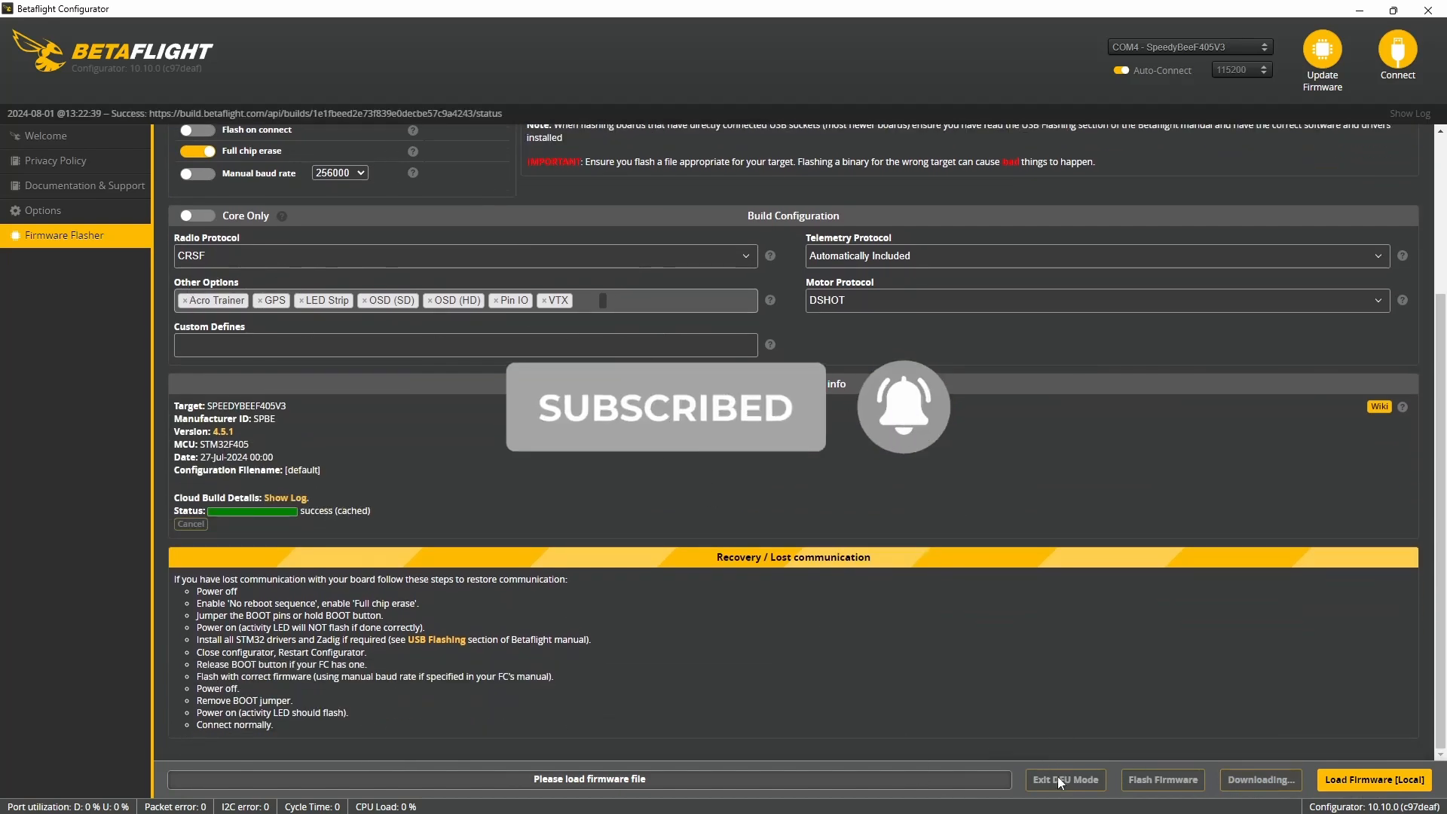
{"action": "left_click", "coordinate": [1101, 779]}
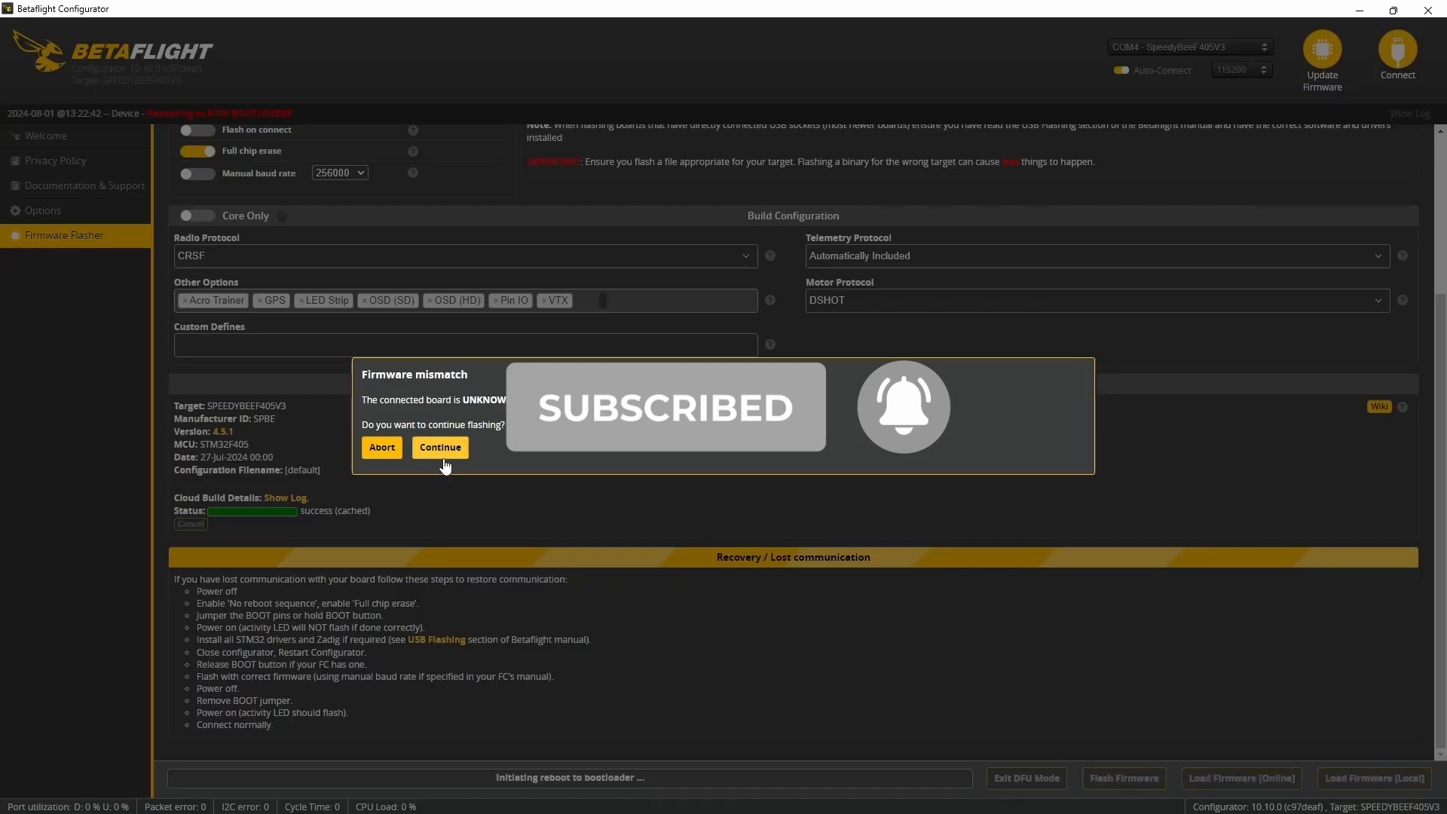
{"action": "left_click", "coordinate": [445, 452]}
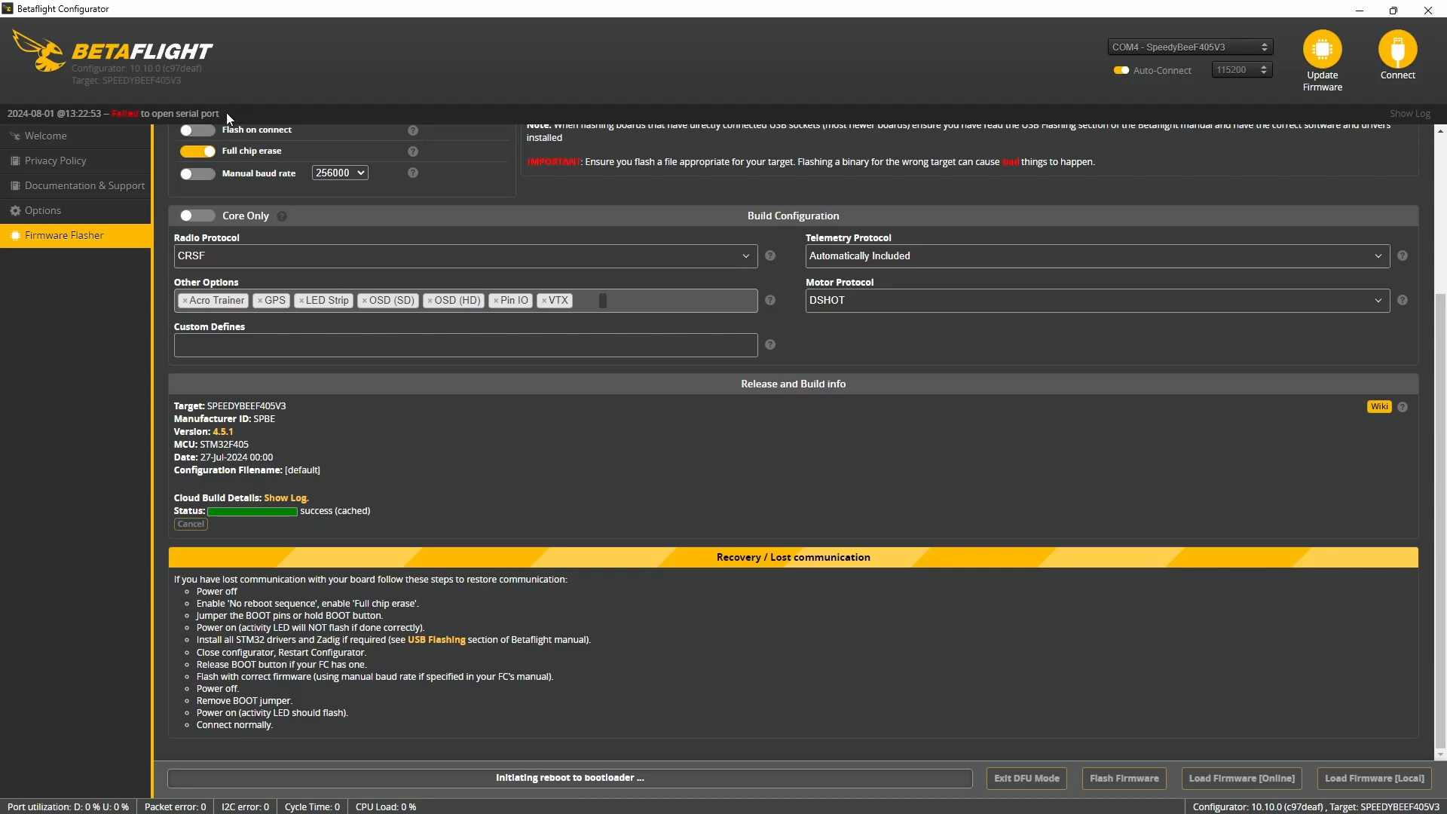
- Run ImpulseRC_Driver_Fixer.exe from the tools folder on the externk (G:) drive
{"action": "left_click", "coordinate": [1359, 11]}
{"action": "left_click", "coordinate": [783, 802]}
{"action": "left_click", "coordinate": [75, 223]}
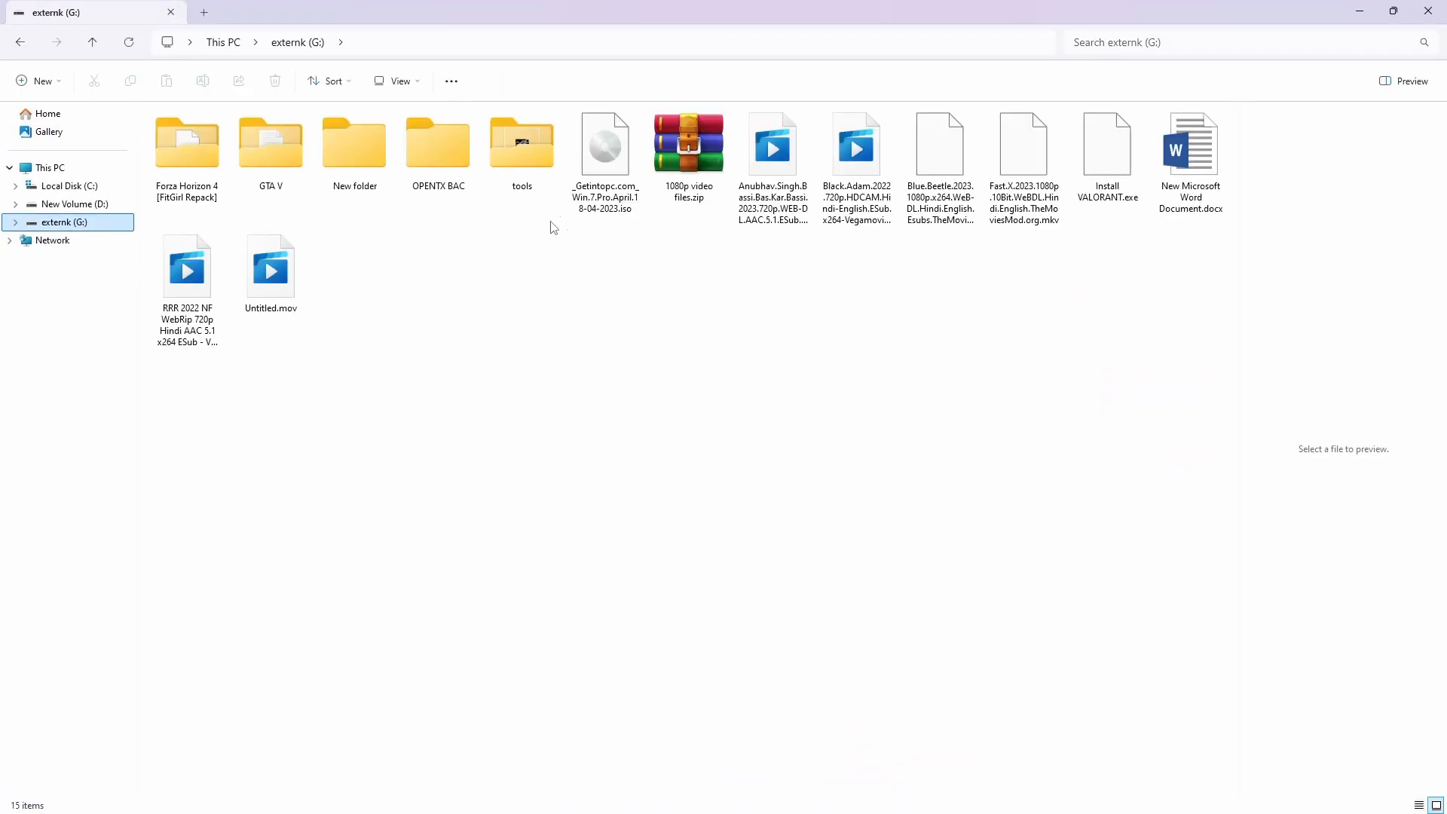
{"action": "left_click", "coordinate": [497, 153]}
{"action": "double_click", "coordinate": [497, 155]}
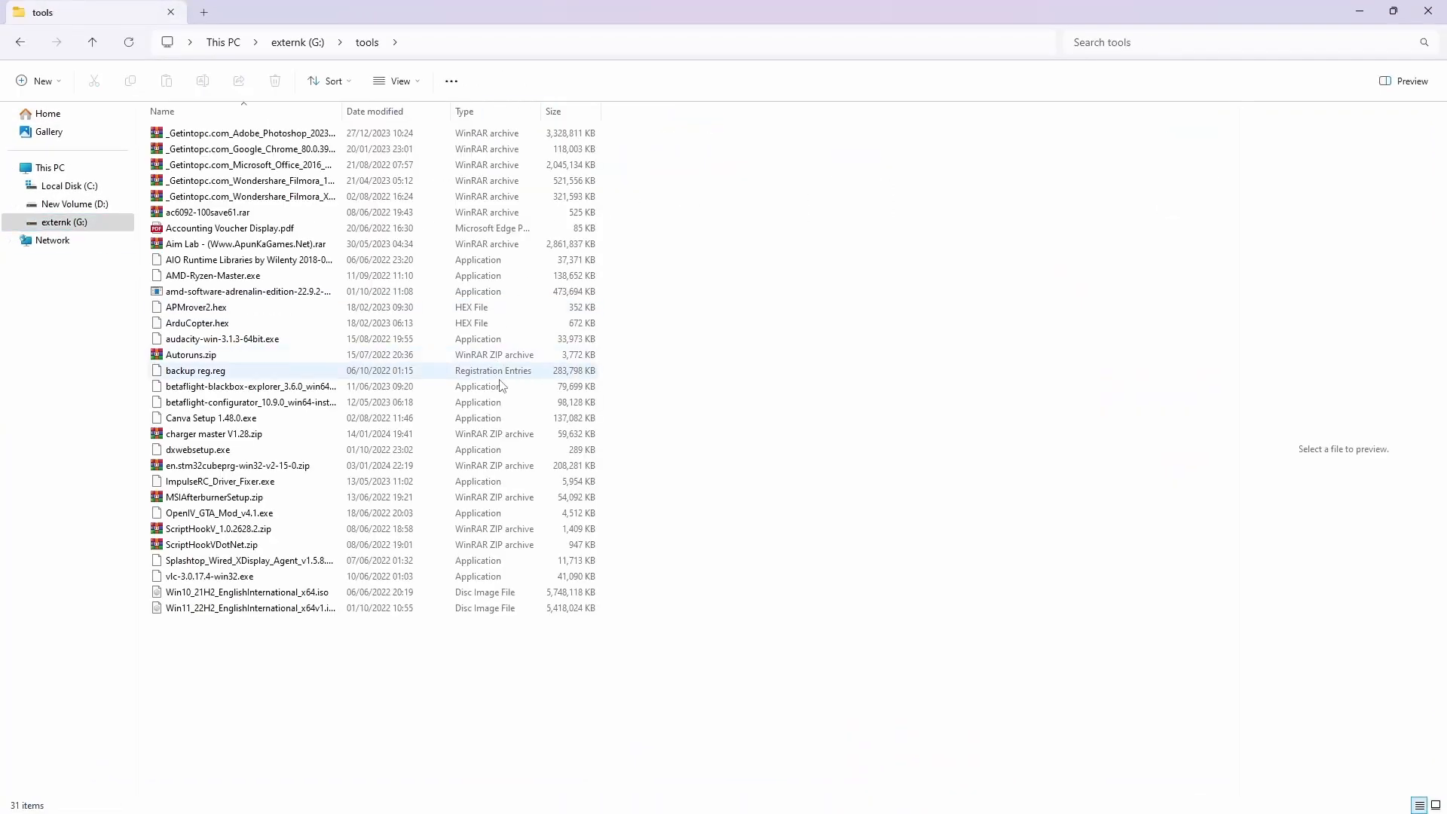
{"action": "left_click", "coordinate": [184, 483]}
{"action": "double_click", "coordinate": [184, 483]}
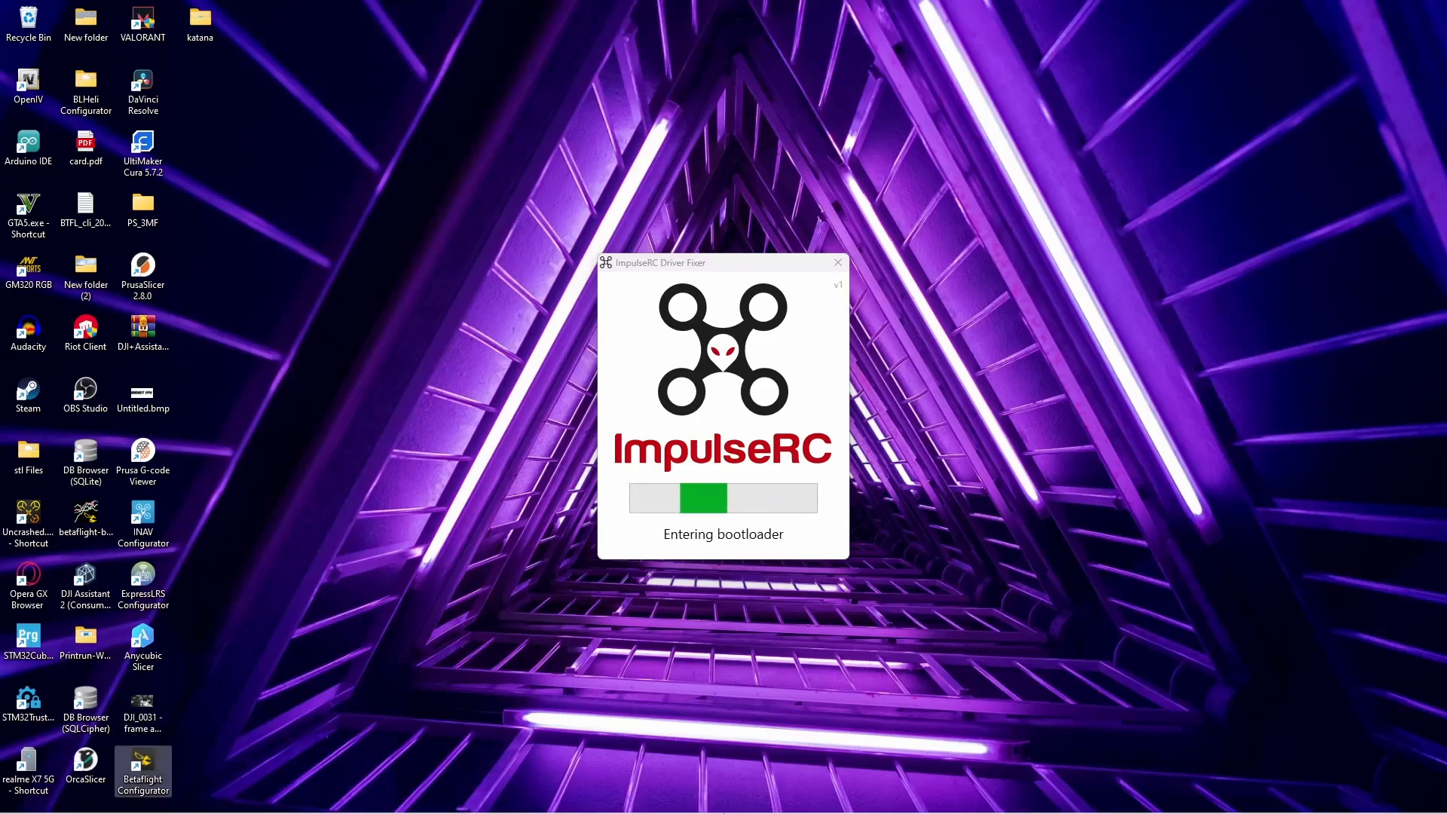
{"action": "mouse_move", "coordinate": [724, 813]}
- Switch back to Betaflight Configurator, reload the online firmware, close ImpulseRC Driver Fixer and flash the board in DFU mode
{"action": "left_click", "coordinate": [863, 796]}
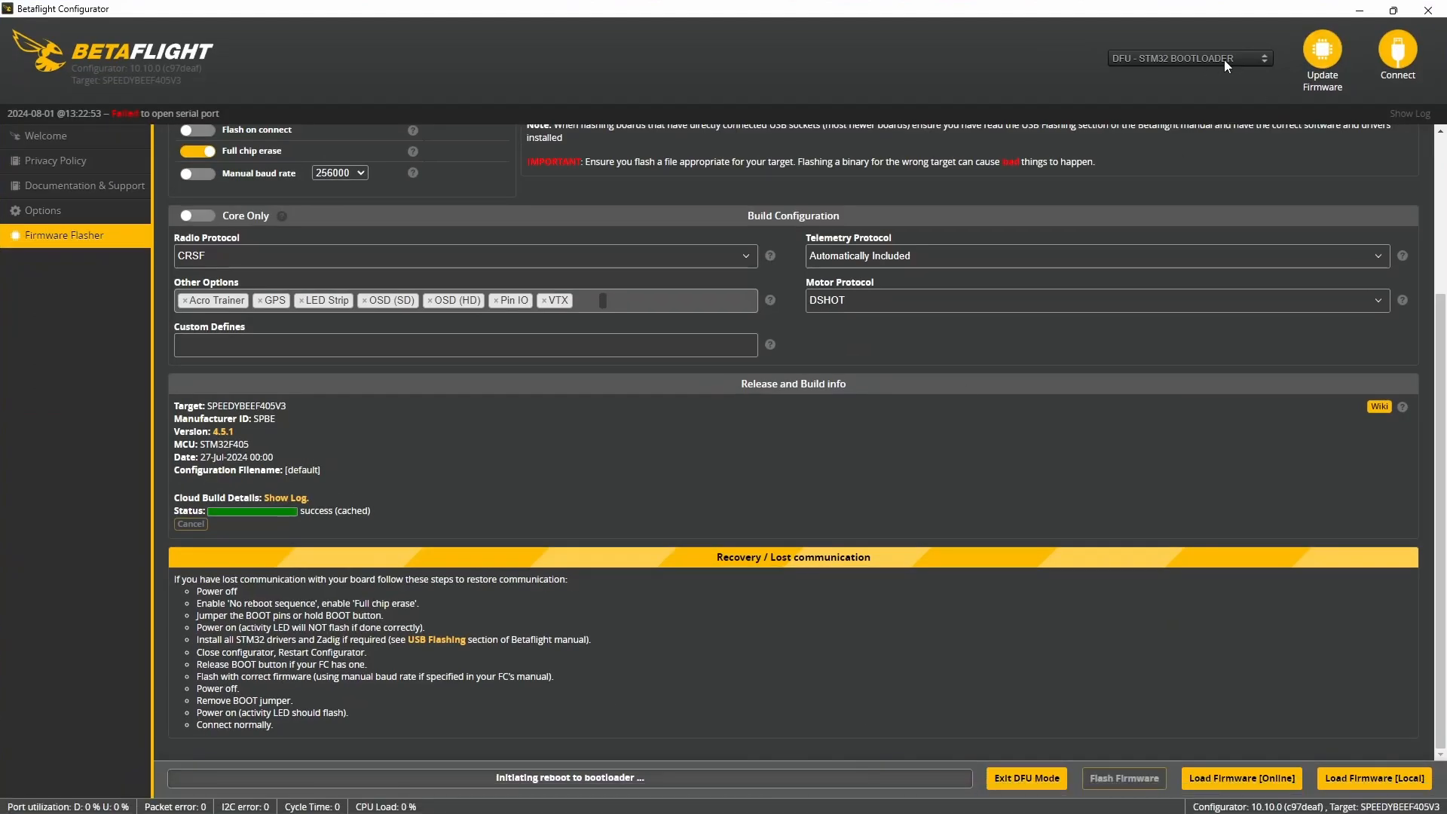
{"action": "left_click", "coordinate": [1206, 780]}
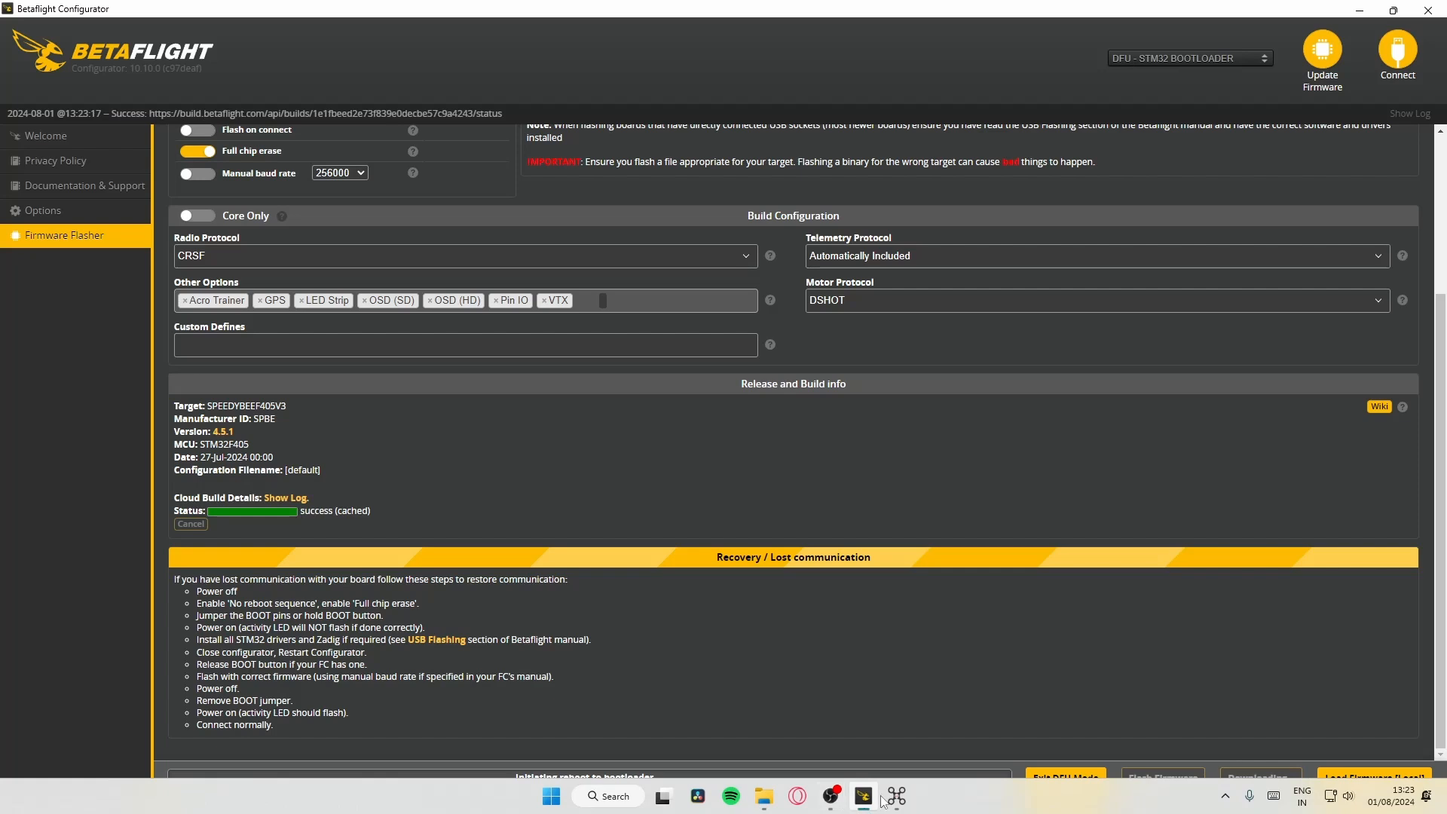
{"action": "left_click", "coordinate": [895, 797]}
{"action": "left_click", "coordinate": [842, 263]}
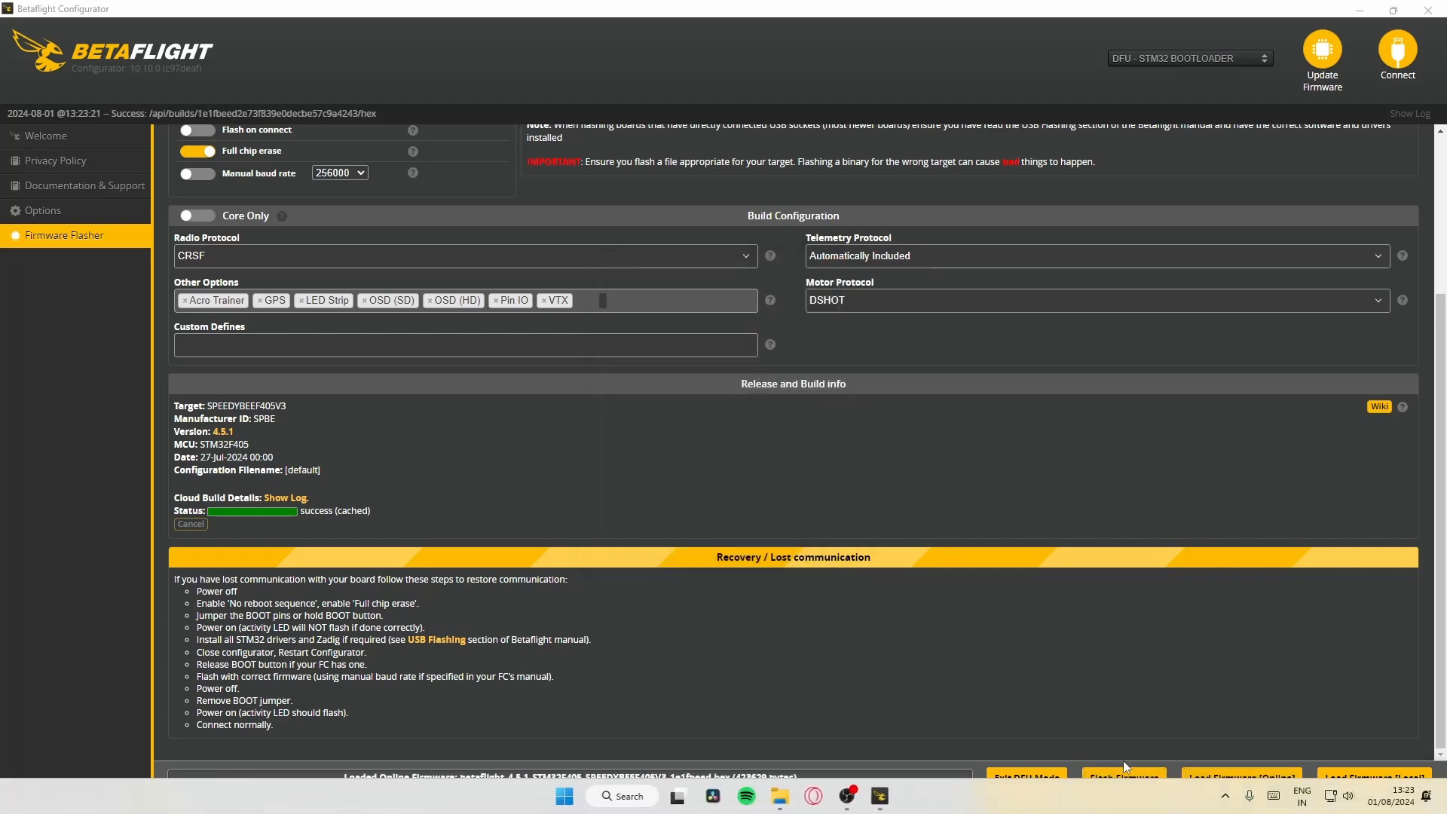
{"action": "left_click", "coordinate": [1117, 779]}
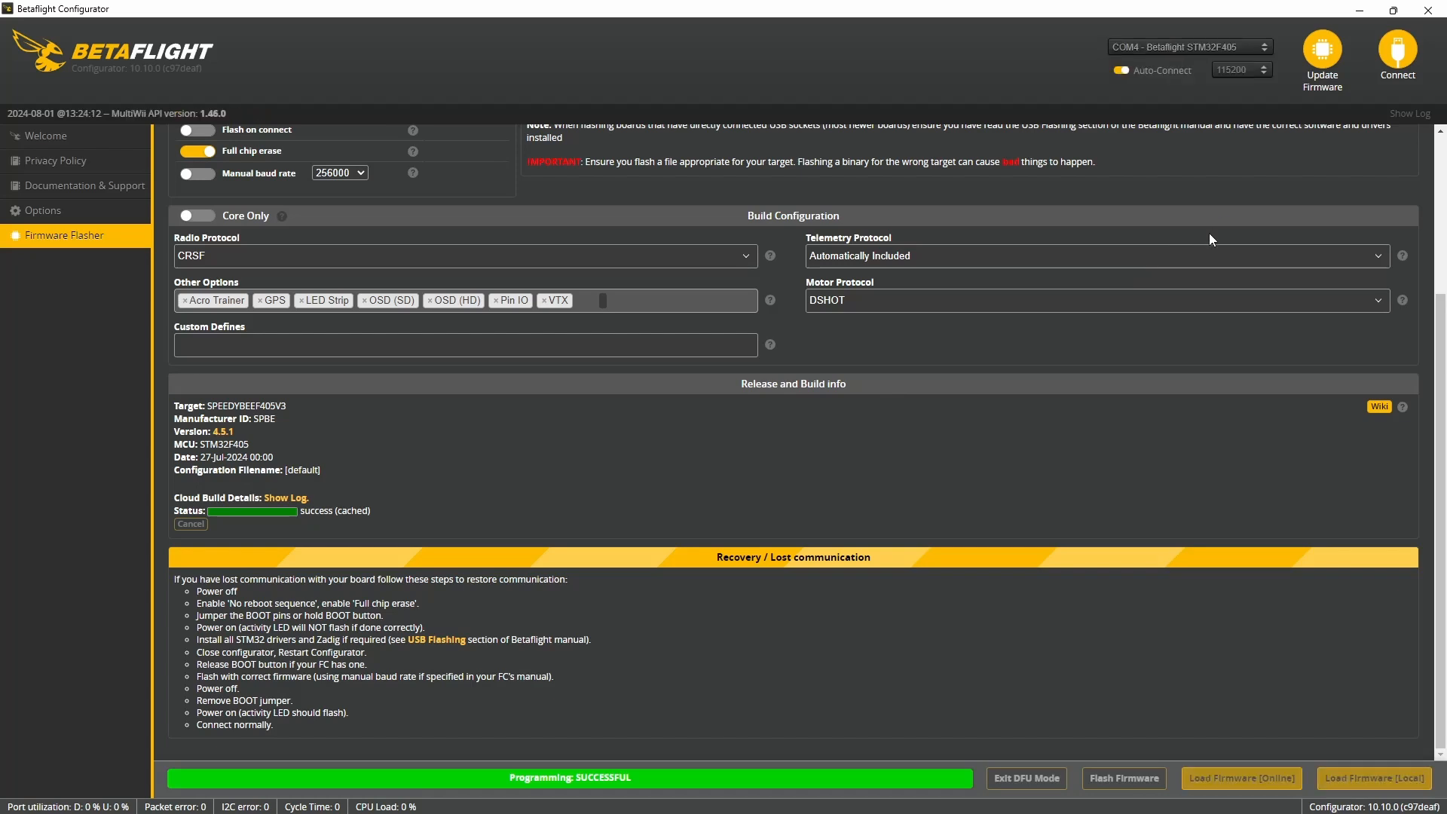
- Connect to the flight controller, dismiss the configuration warning and calibrate the accelerometer
{"action": "left_click", "coordinate": [1393, 68]}
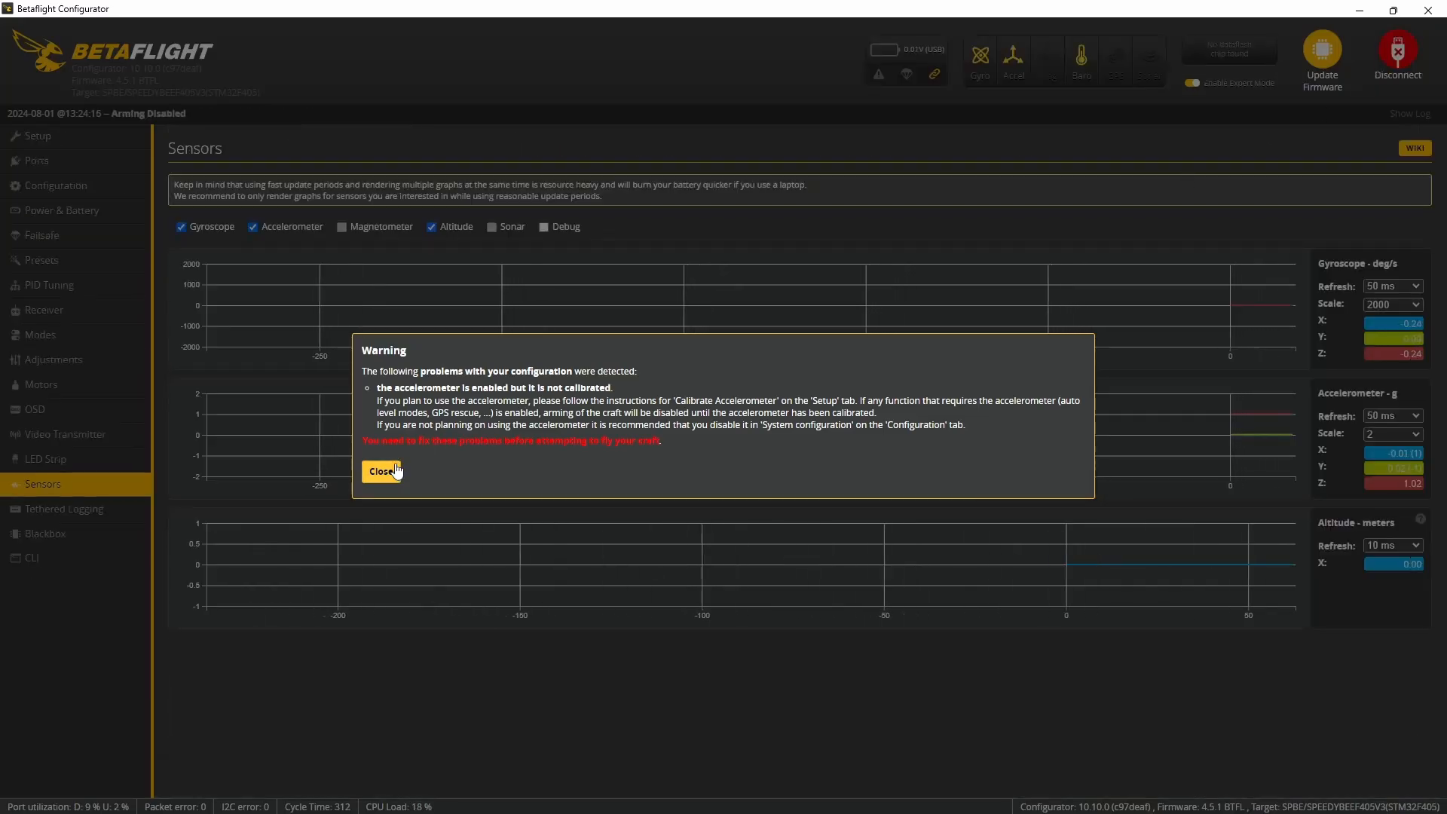
{"action": "left_click", "coordinate": [382, 471]}
{"action": "left_click", "coordinate": [75, 137]}
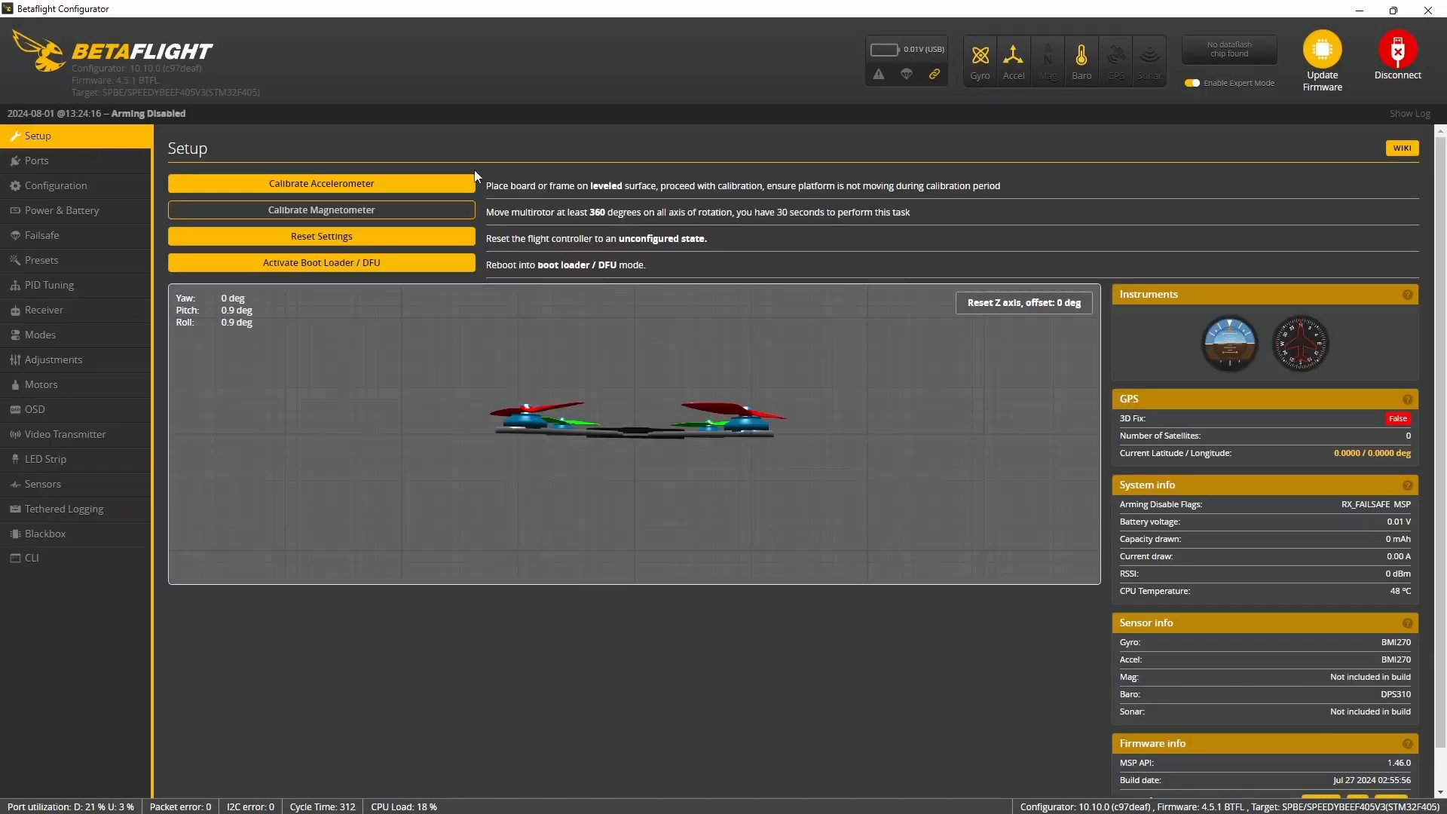
{"action": "left_click", "coordinate": [277, 187]}
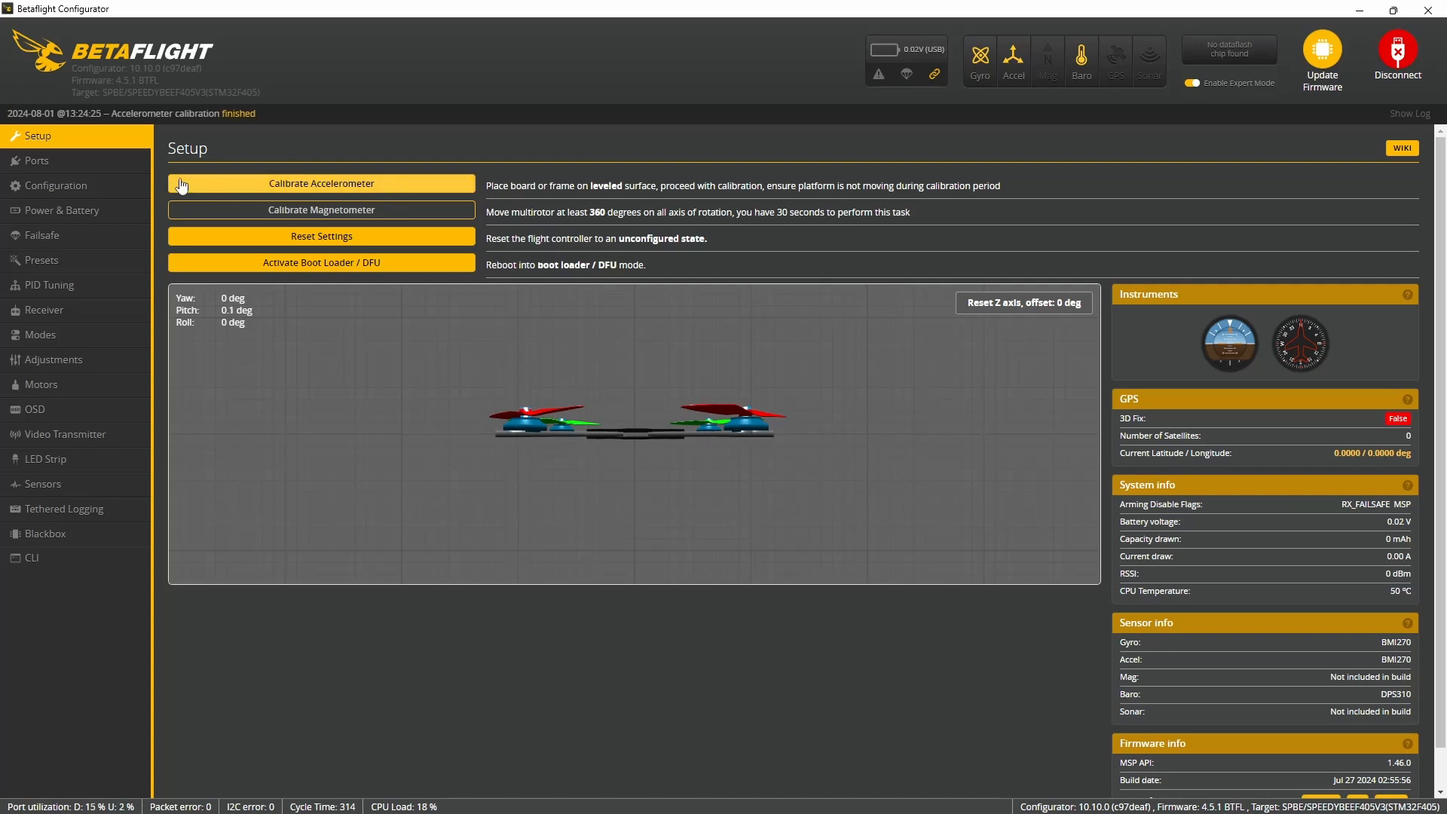
- In the Ports settings, disable Serial Rx on UART2 and enable it on UART3, keeping the UART1 VTX peripheral as set
{"action": "left_click", "coordinate": [87, 160]}
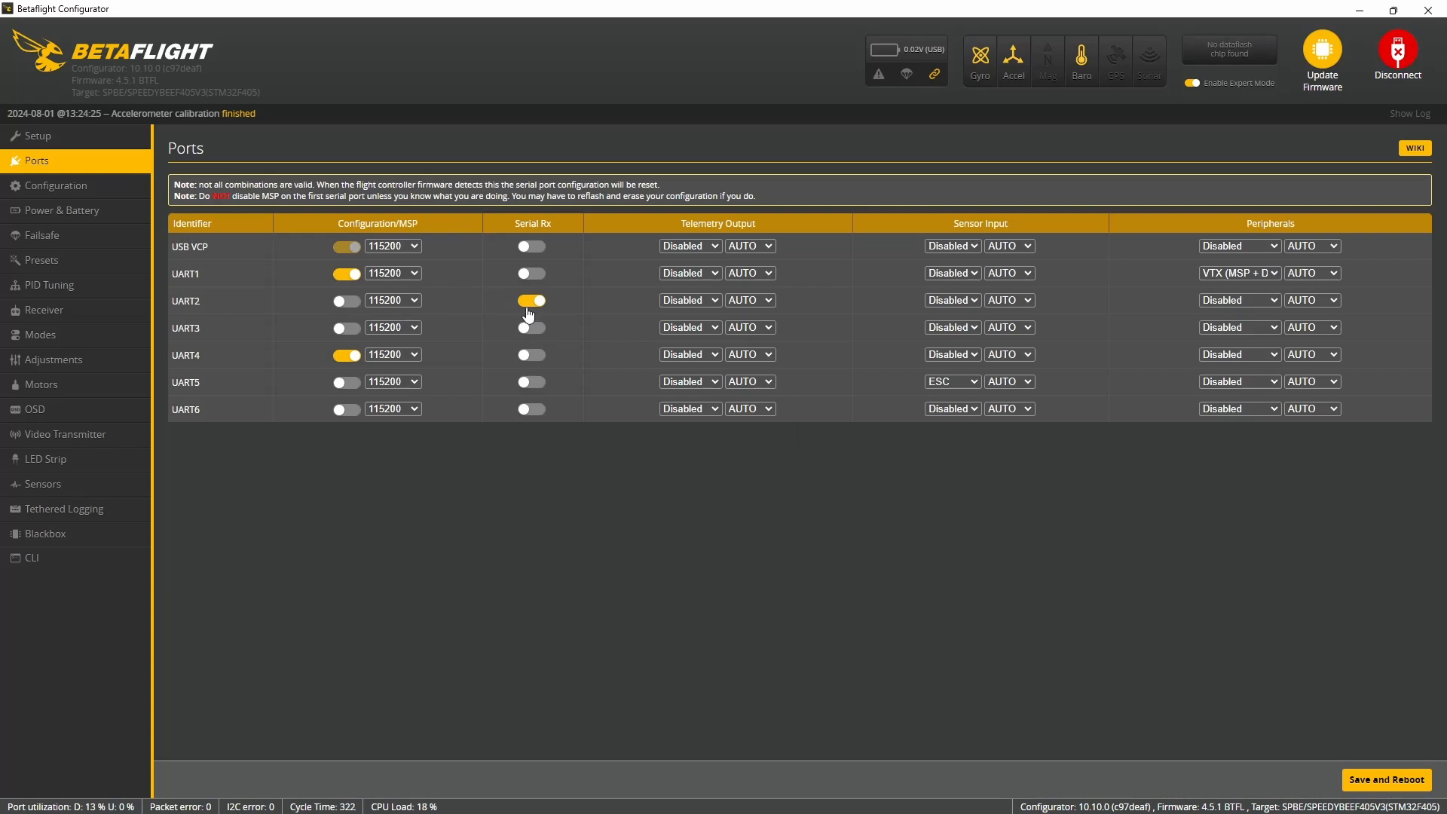
{"action": "left_click", "coordinate": [528, 302]}
{"action": "left_click", "coordinate": [531, 327]}
{"action": "left_click", "coordinate": [1209, 275]}
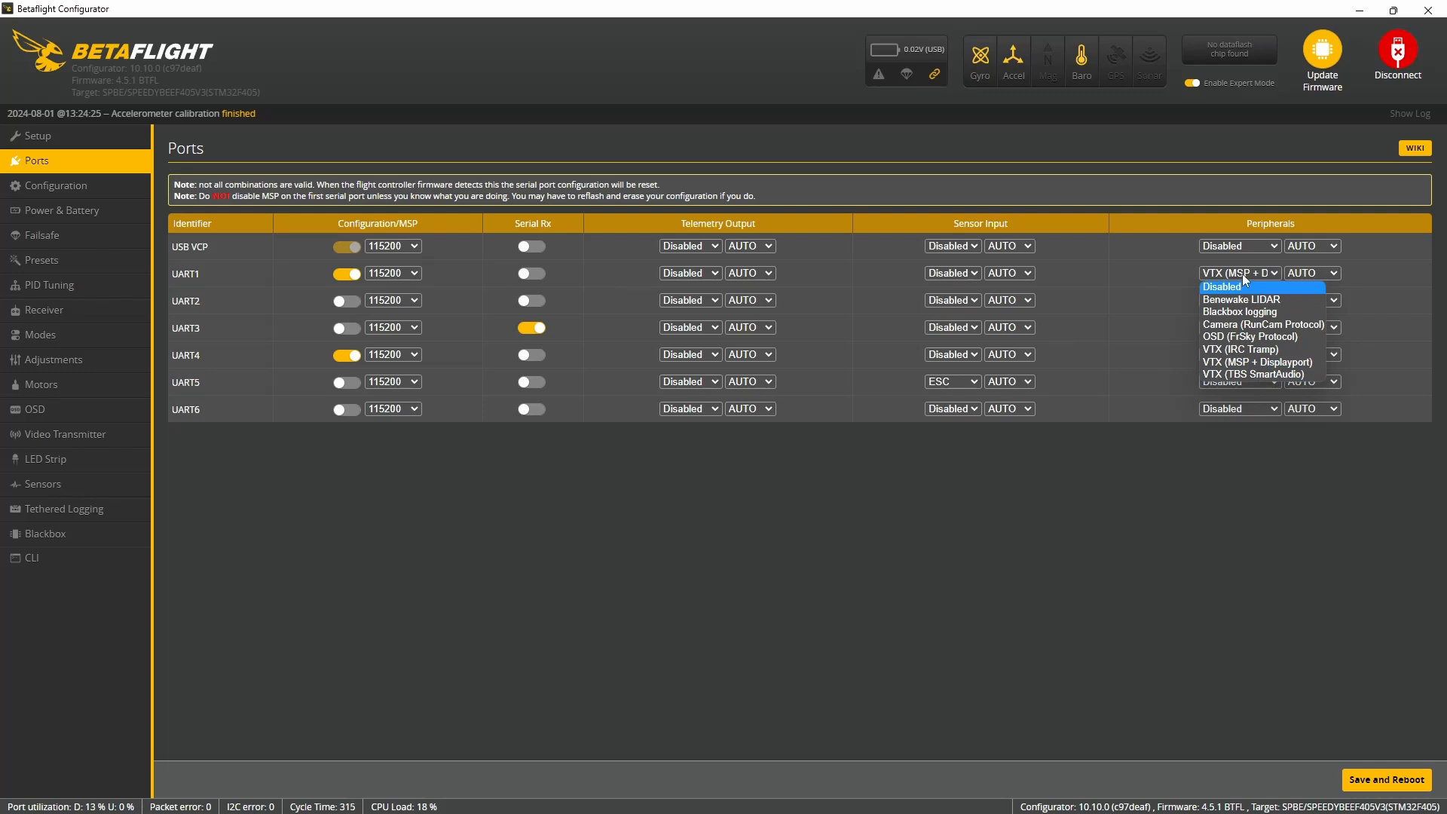
{"action": "left_click", "coordinate": [1099, 300]}
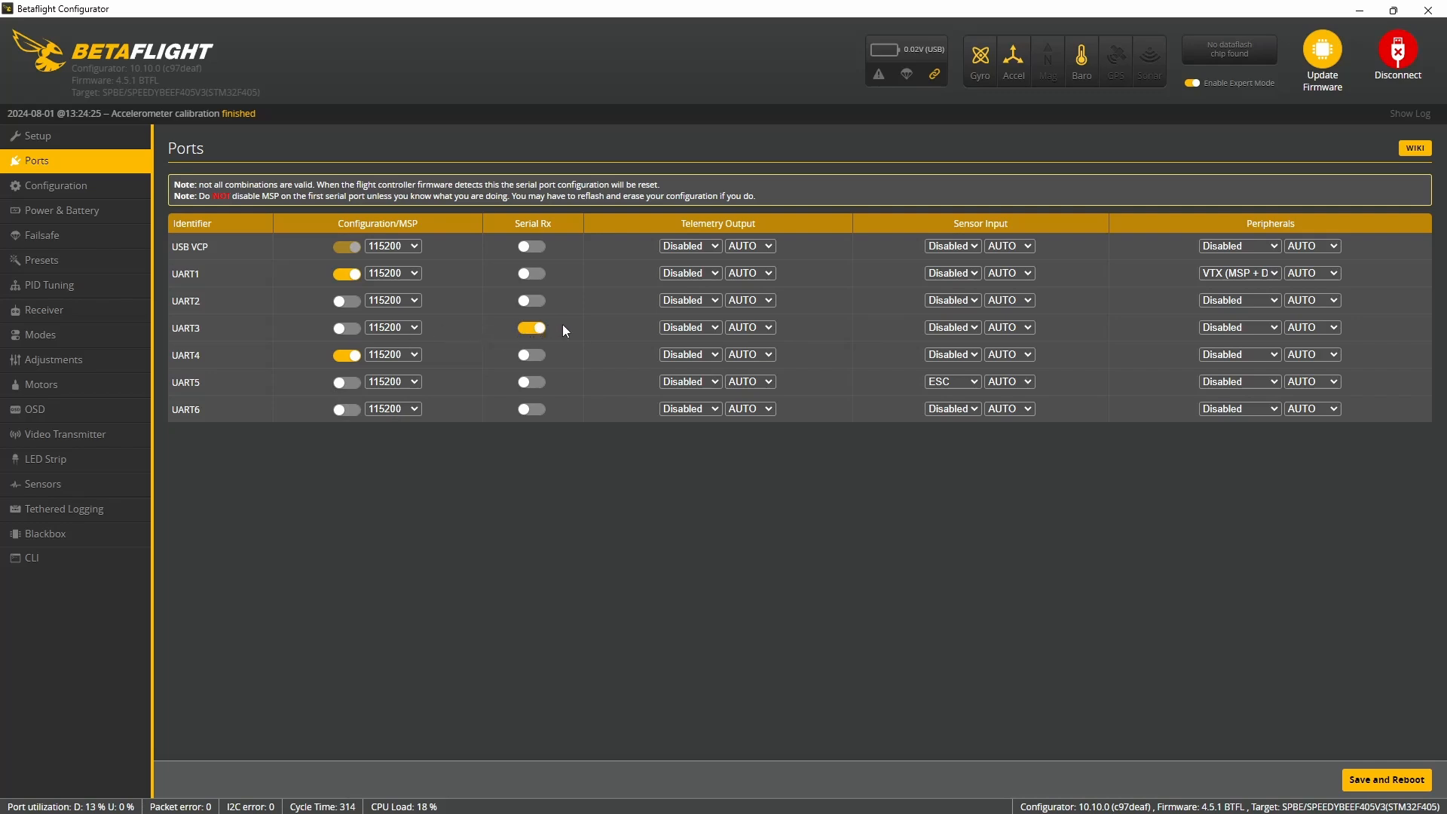
- Turn off Serial Rx on UART3 and assign GPS as its sensor input, enable Serial Rx on UART6, and save with a reboot
{"action": "left_click", "coordinate": [533, 330]}
{"action": "left_click", "coordinate": [965, 329]}
{"action": "left_click", "coordinate": [531, 409]}
{"action": "left_click", "coordinate": [1405, 778]}
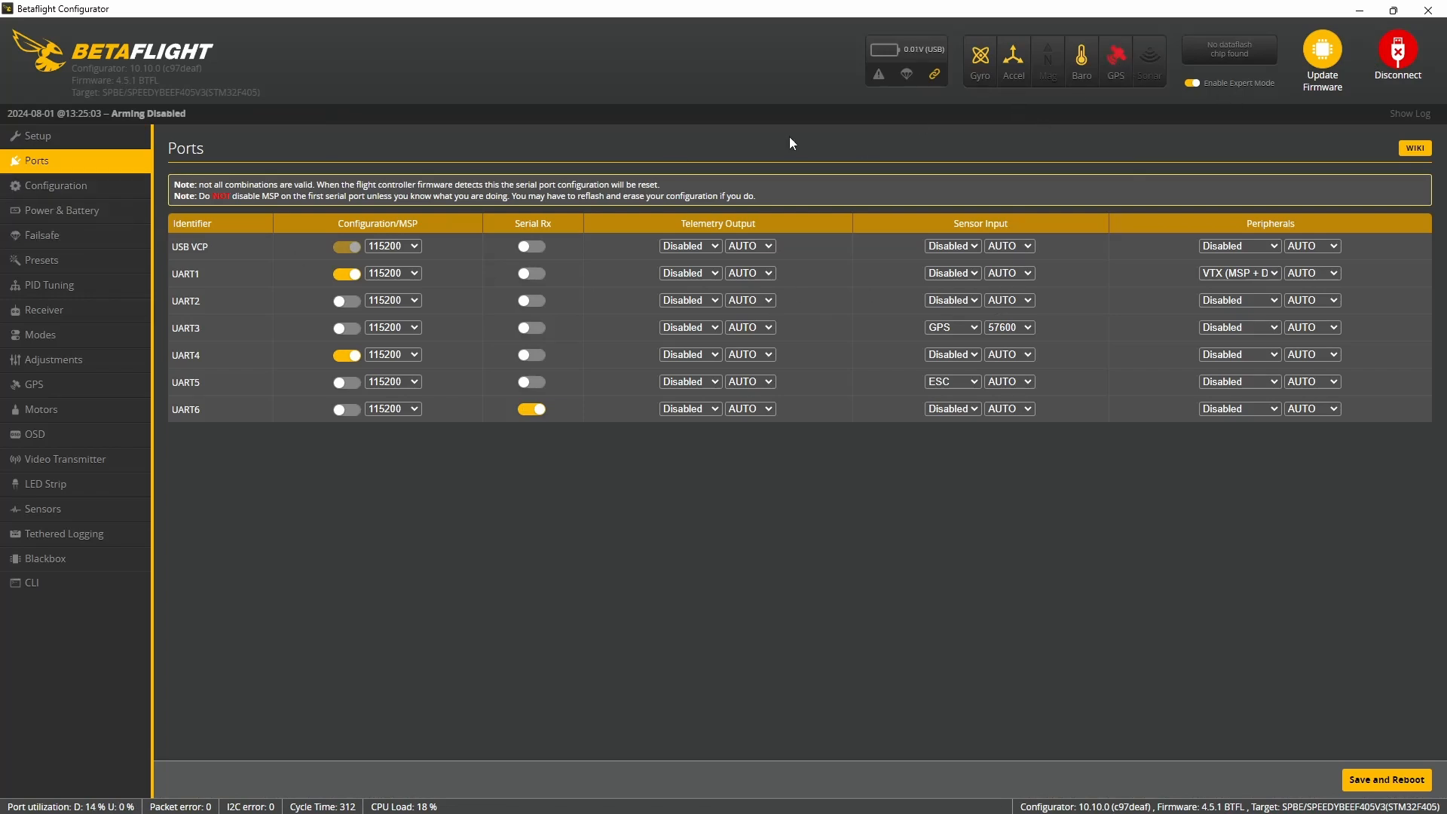
- In the Configuration settings, set the maximum arm angle to 180 degrees, disable AIRMODE, and save with a reboot
{"action": "left_click", "coordinate": [38, 181]}
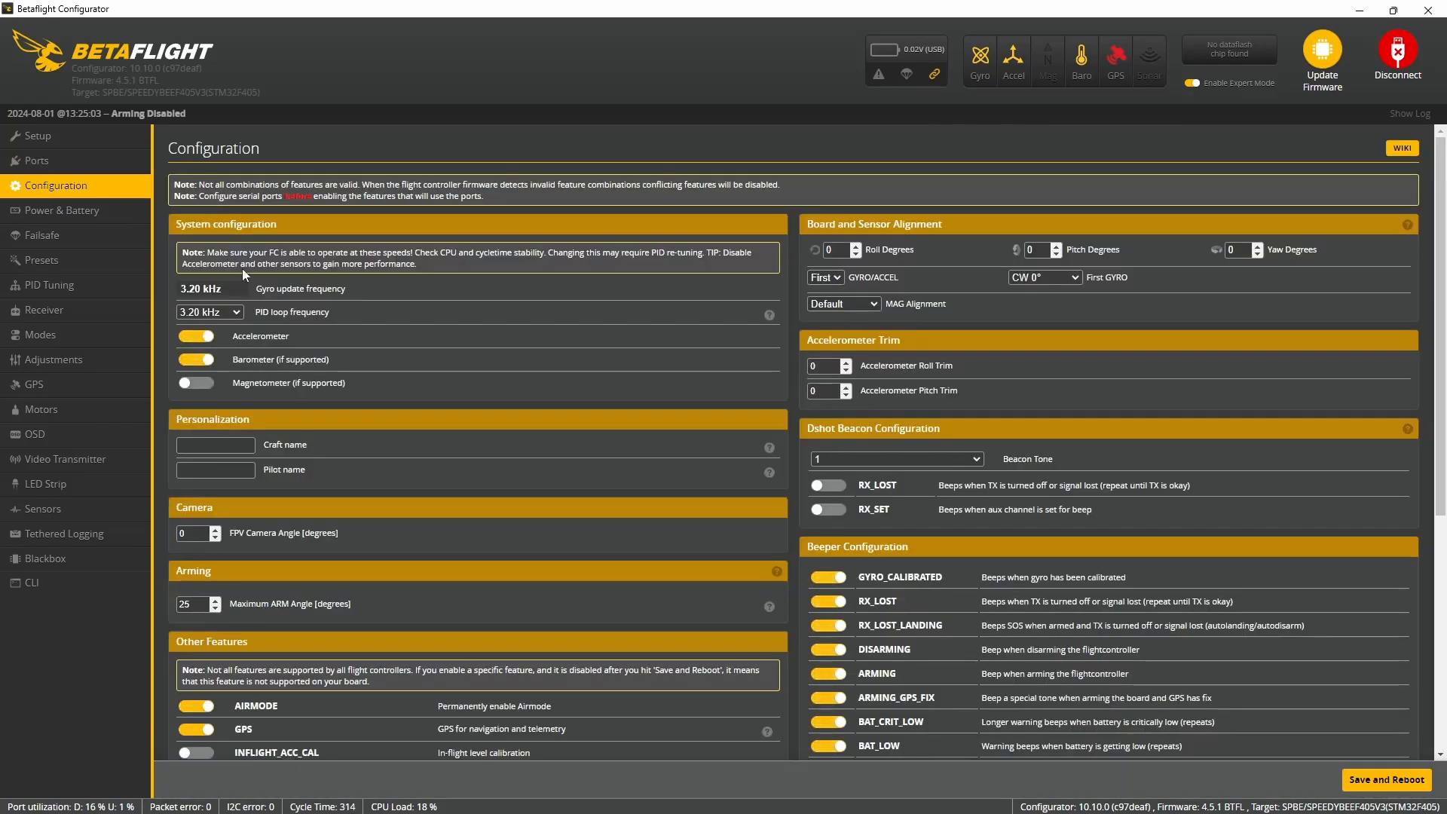
{"action": "scroll", "coordinate": [209, 456], "scroll_direction": "down", "scroll_amount": 2}
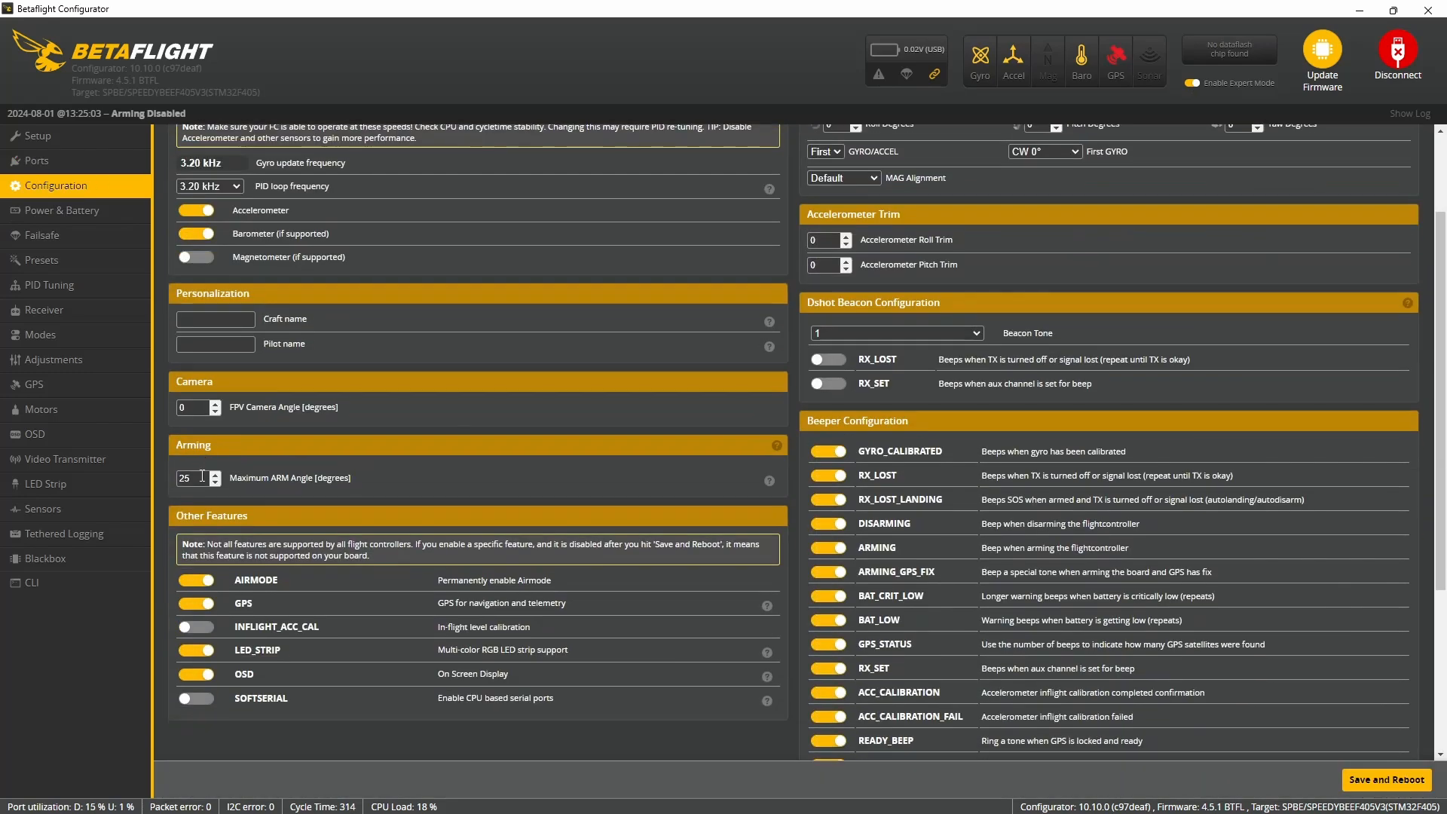
{"action": "double_click", "coordinate": [202, 476]}
{"action": "key", "text": "BackSpace"}
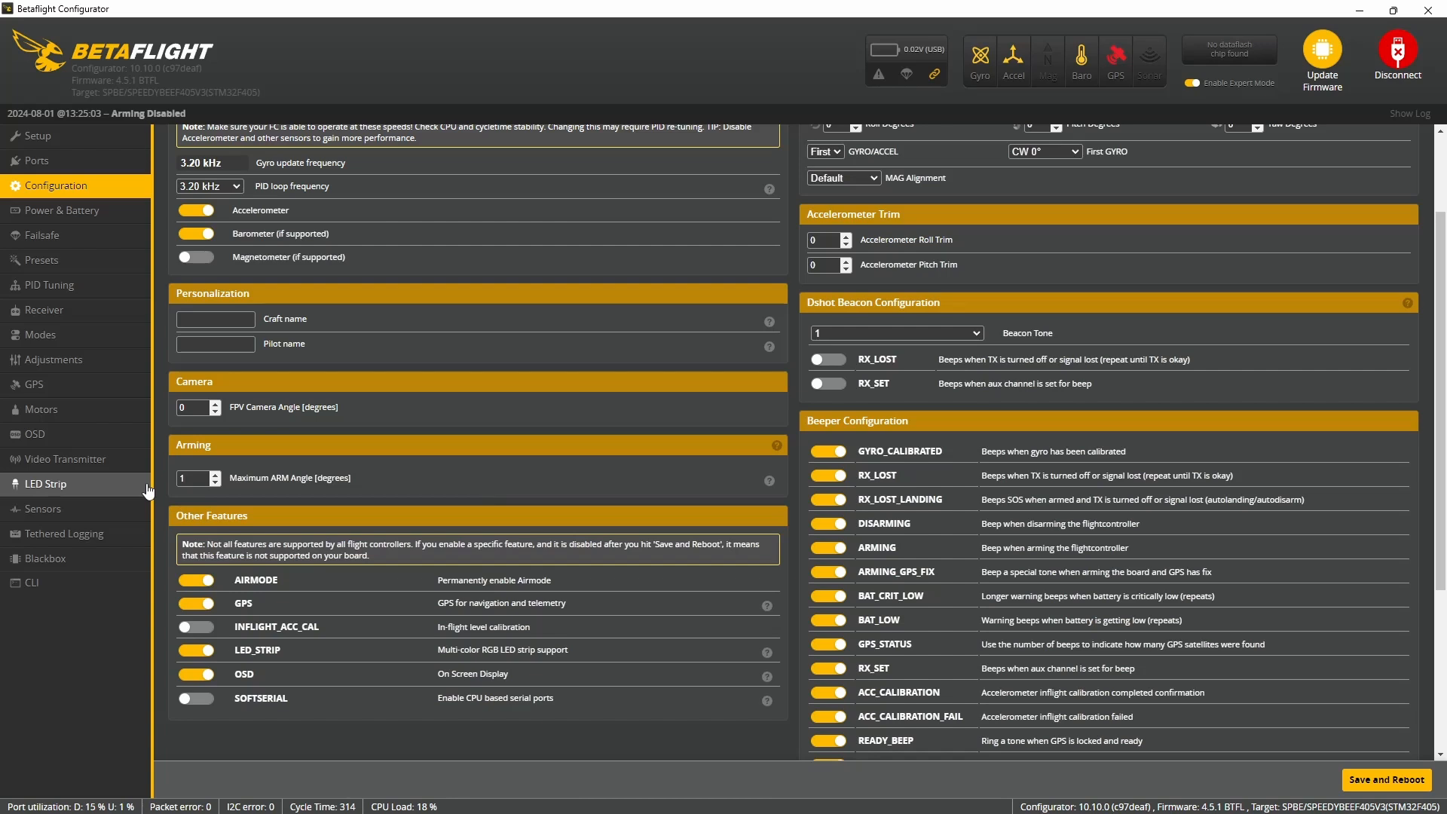
{"action": "scroll", "coordinate": [338, 442], "scroll_direction": "down", "scroll_amount": 2}
{"action": "left_click", "coordinate": [197, 454]}
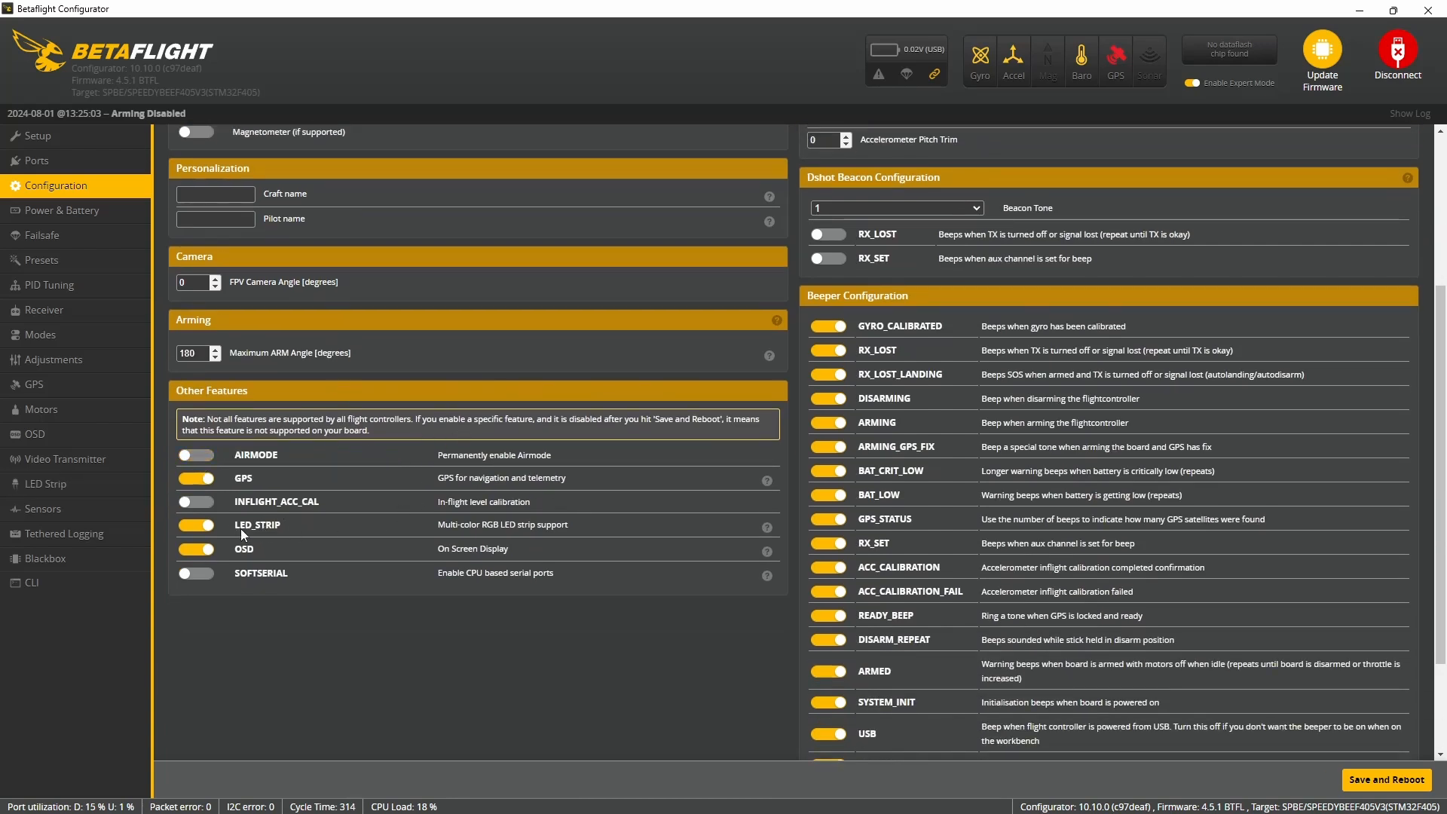
{"action": "scroll", "coordinate": [626, 454], "scroll_direction": "up", "scroll_amount": 4}
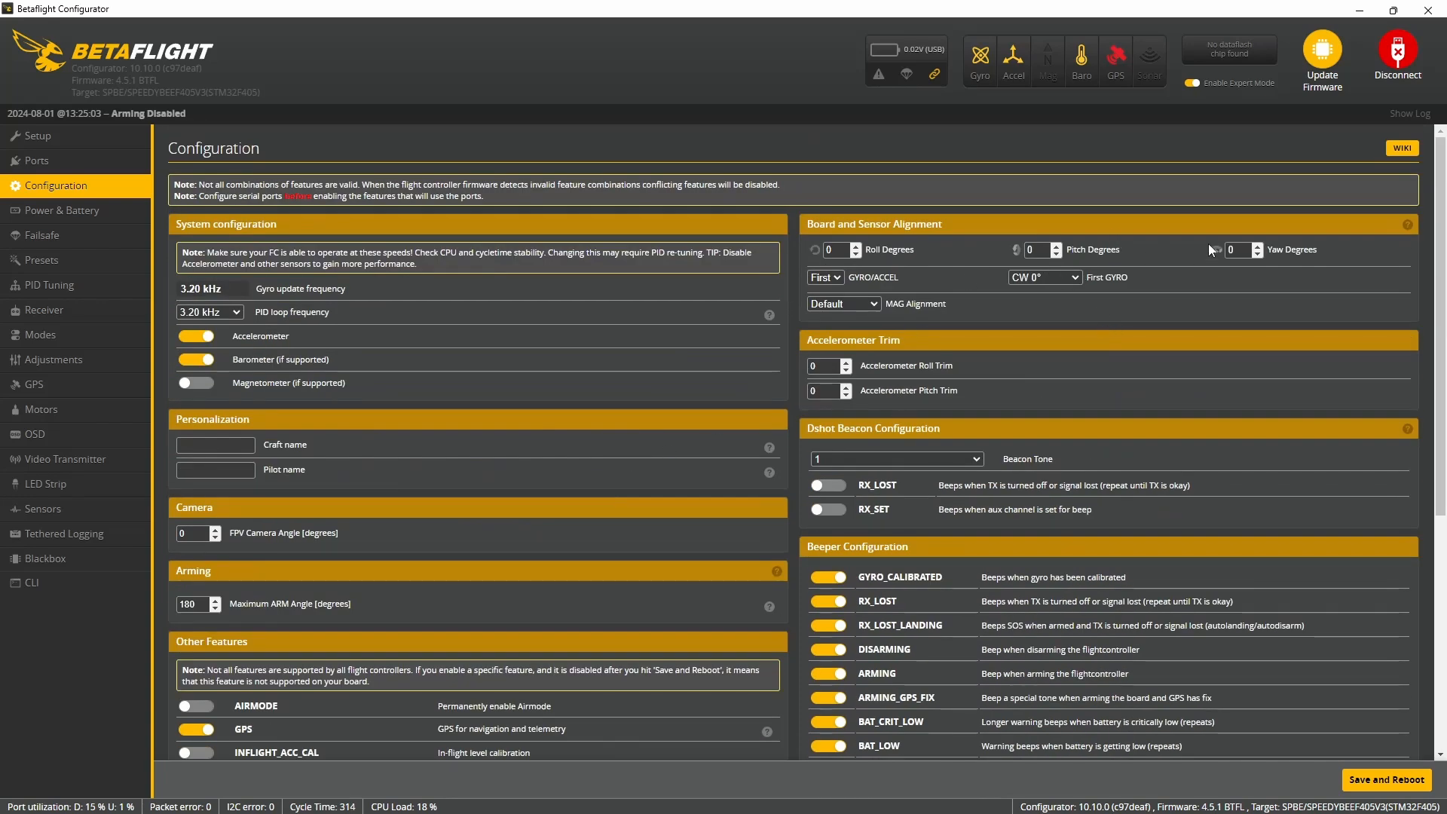
{"action": "left_click", "coordinate": [1385, 784]}
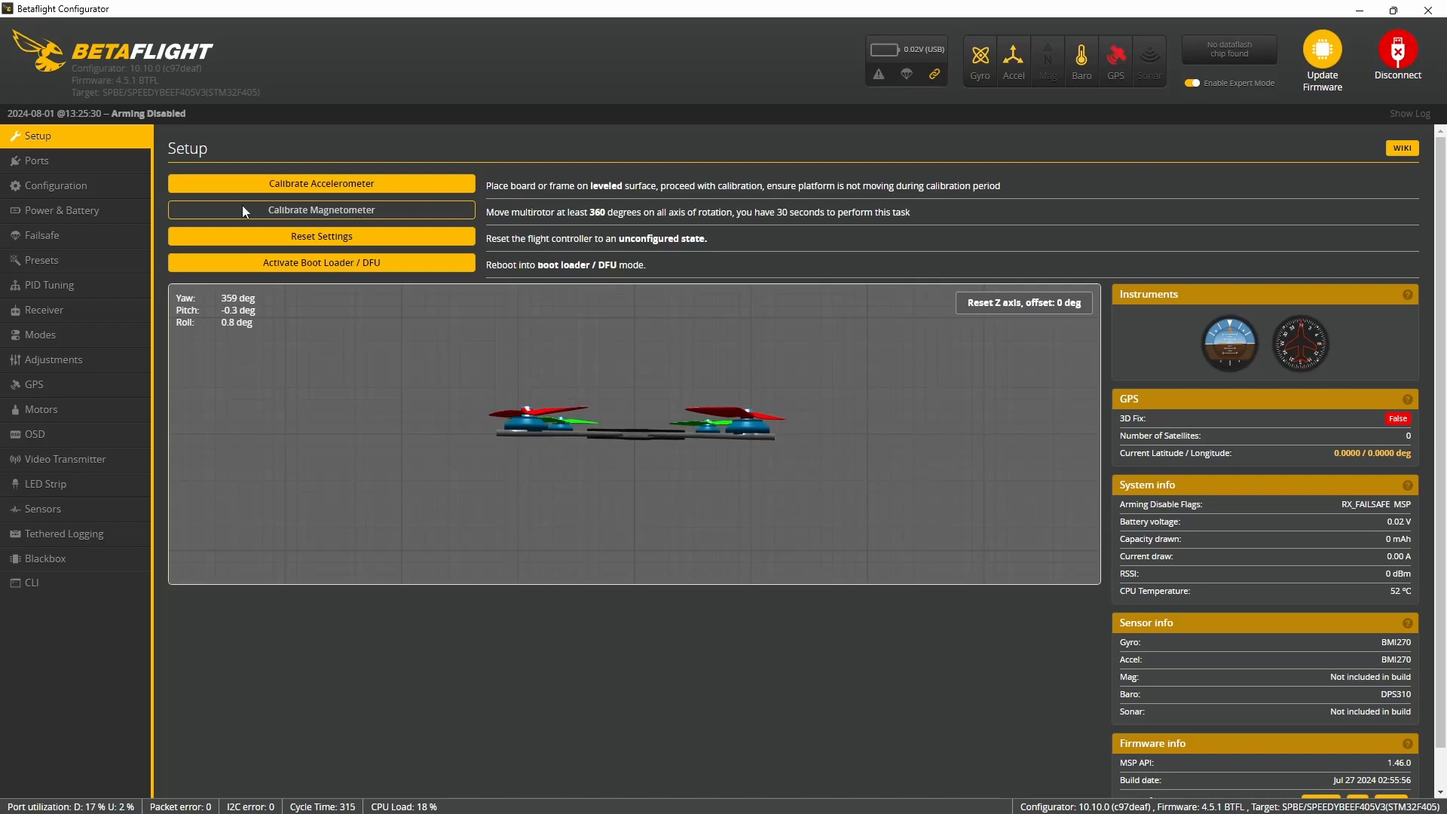
- Set the board alignment's yaw to 180 degrees, save with a reboot, and check the orientation on the Setup page's 3D model
{"action": "left_click", "coordinate": [79, 190]}
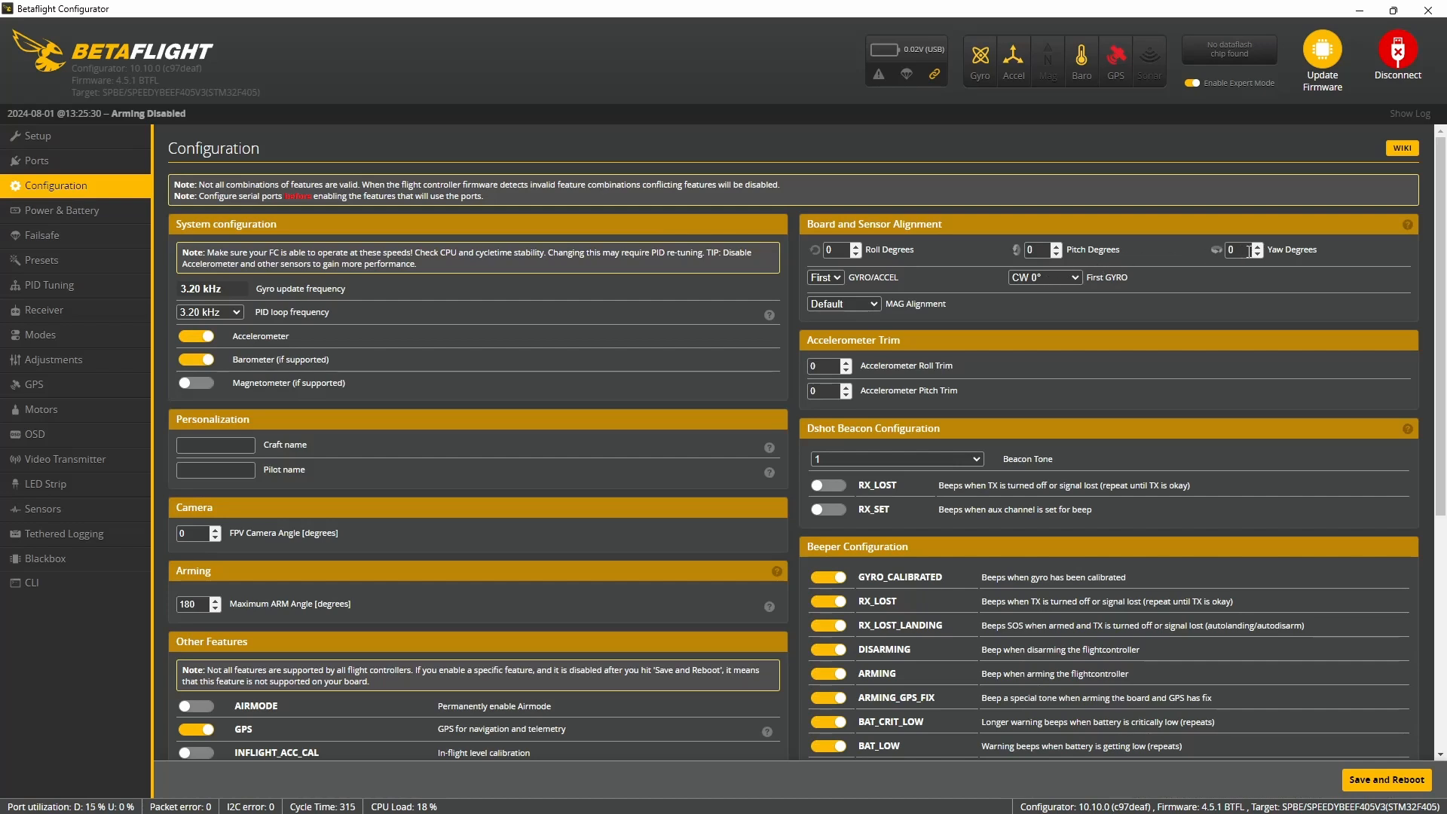
{"action": "type", "text": "180"}
{"action": "left_click", "coordinate": [1393, 776]}
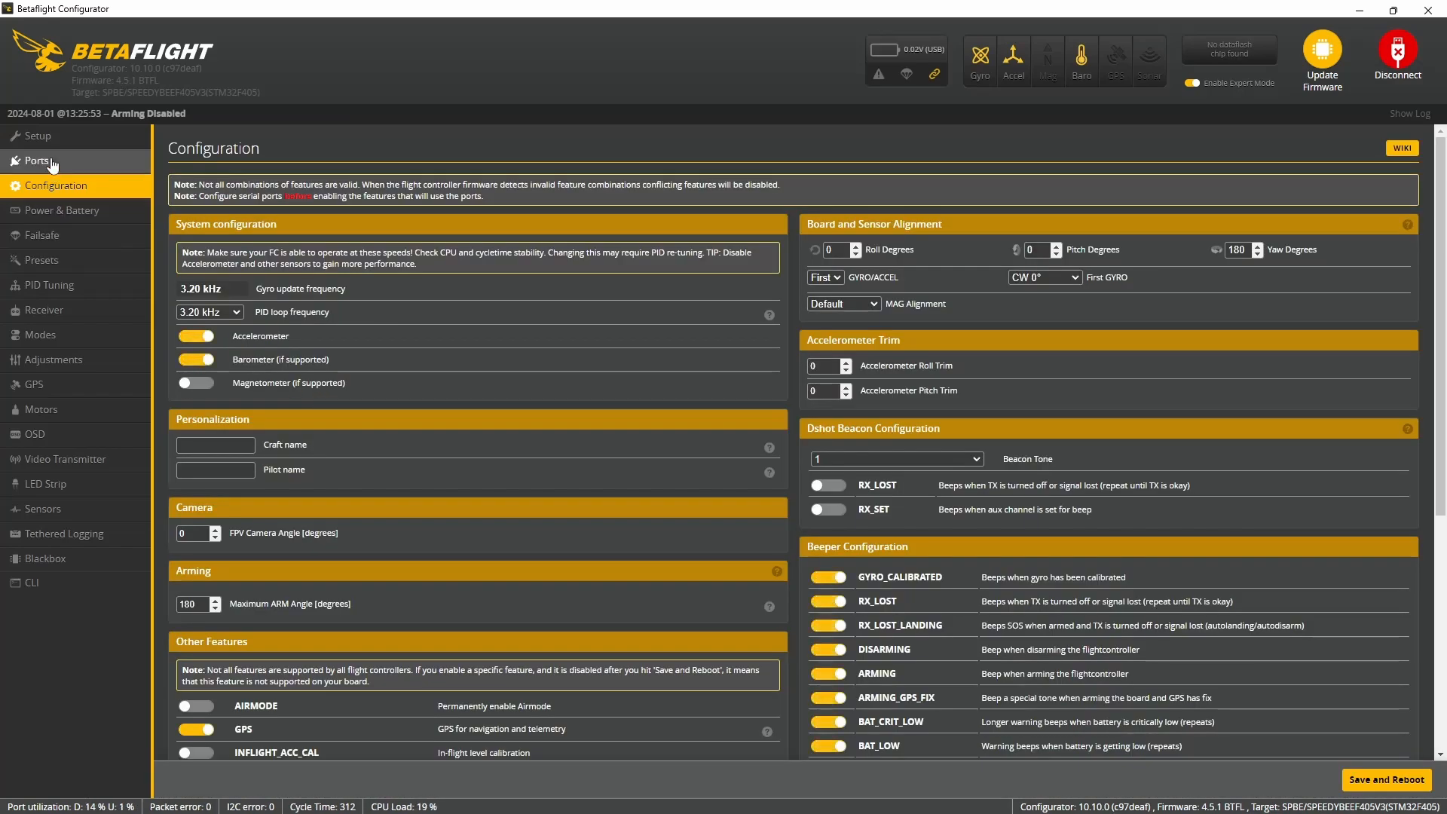
{"action": "left_click", "coordinate": [63, 142]}
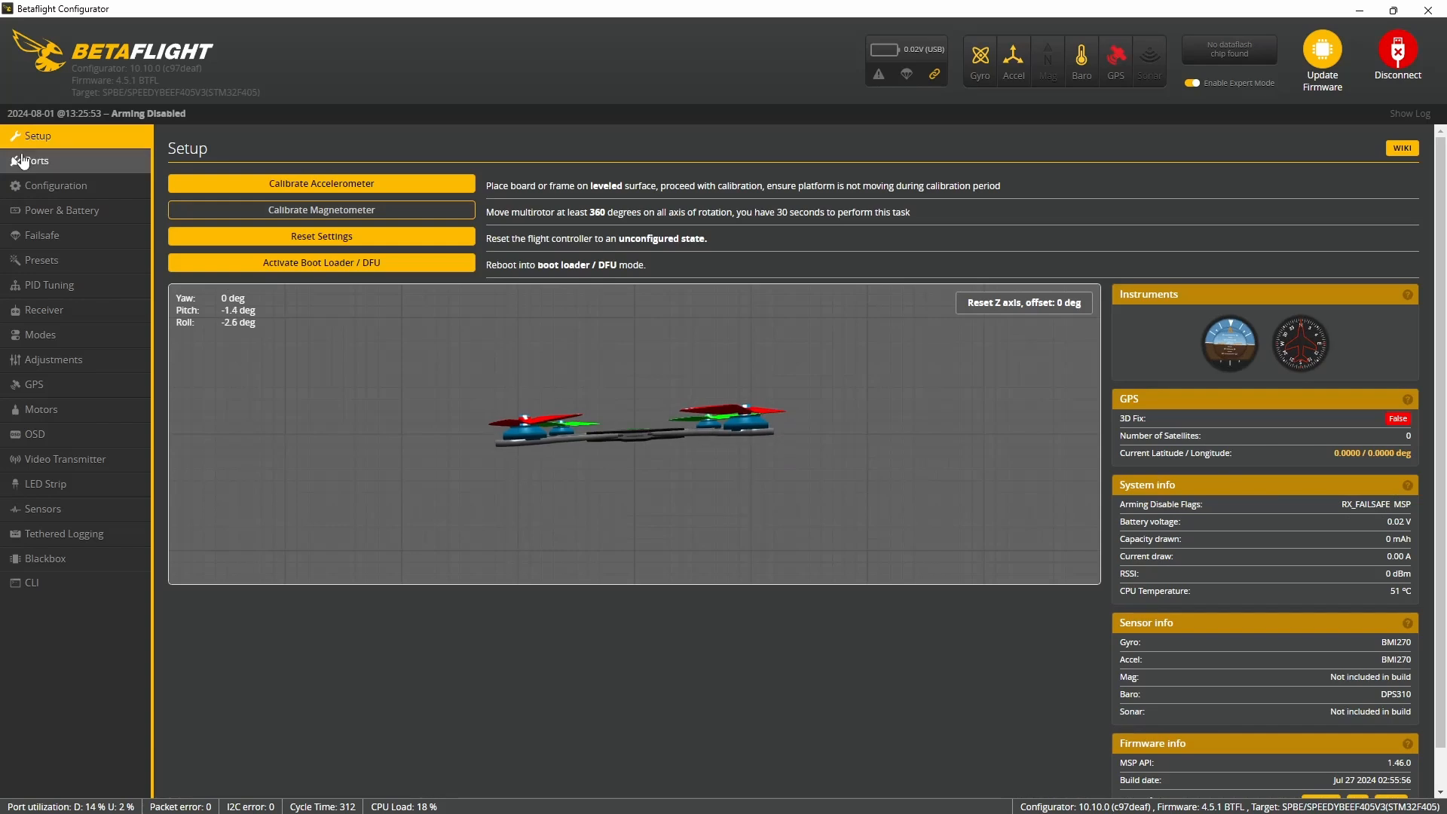
- Review the battery settings, and in the Failsafe settings choose GPS Rescue as the Stage 2 procedure with Fixed altitude mode
{"action": "left_click", "coordinate": [79, 211]}
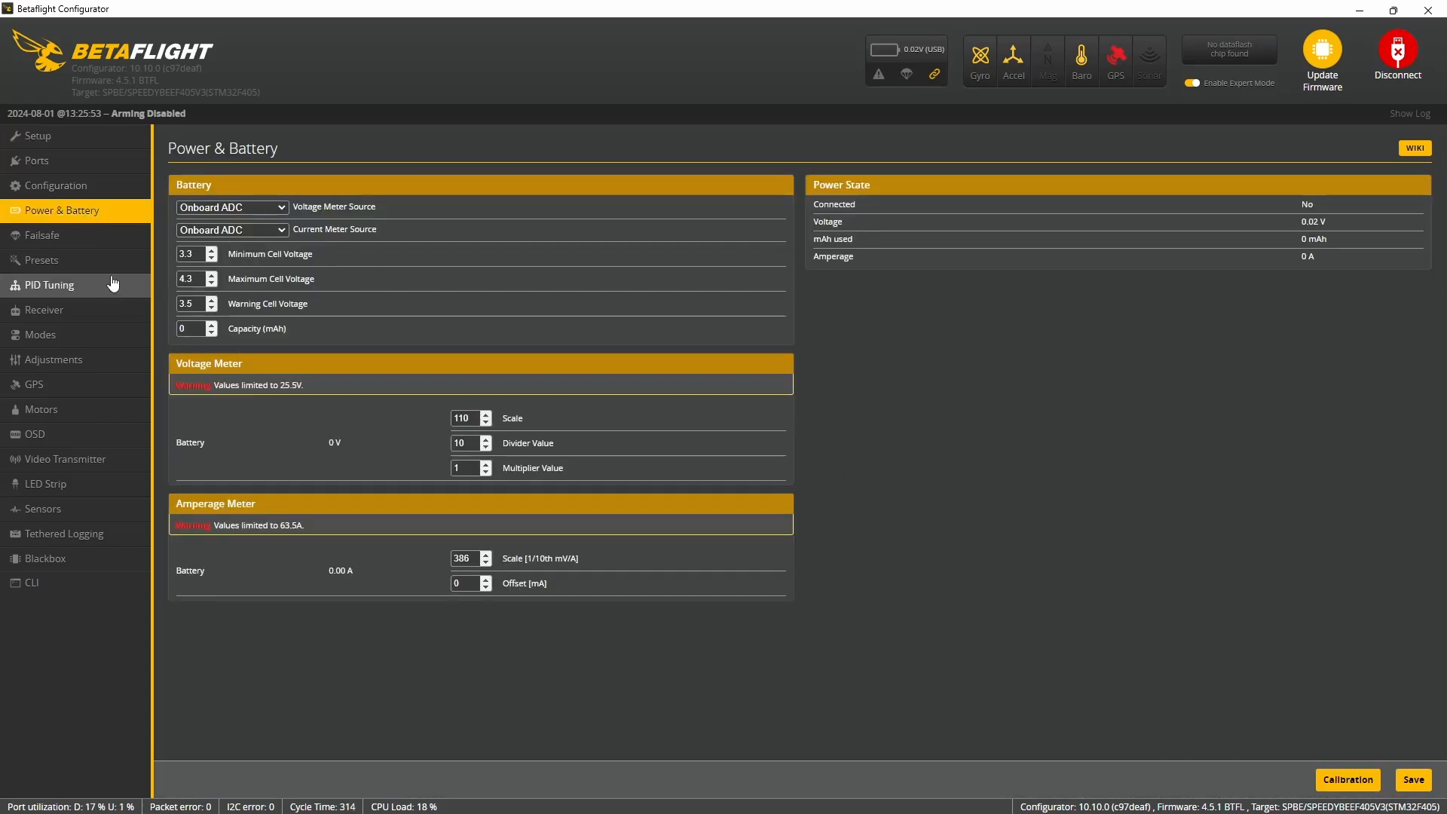
{"action": "left_click", "coordinate": [105, 248]}
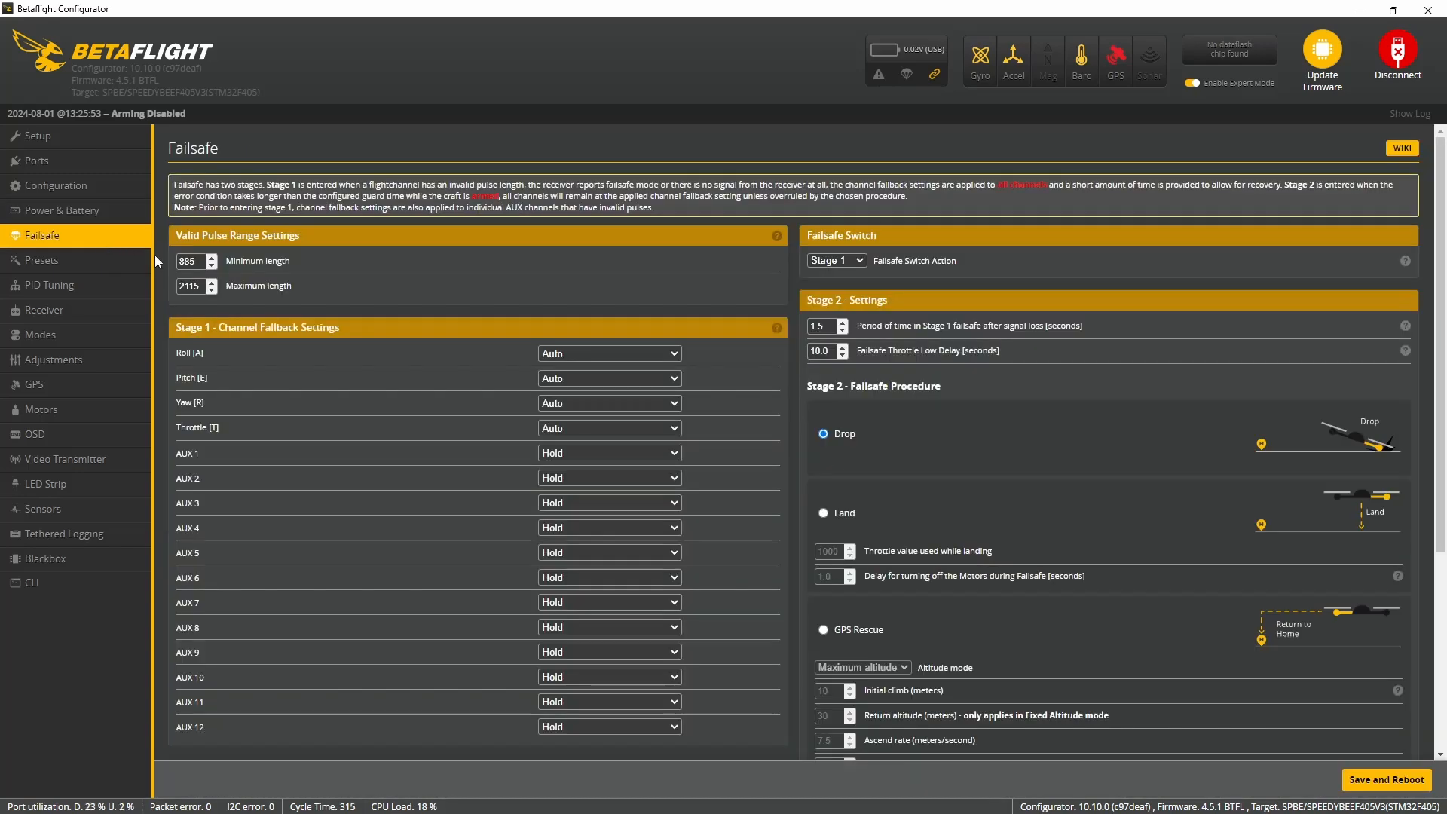
{"action": "left_click", "coordinate": [838, 630]}
{"action": "scroll", "coordinate": [890, 558], "scroll_direction": "down", "scroll_amount": 3}
{"action": "left_click", "coordinate": [896, 419]}
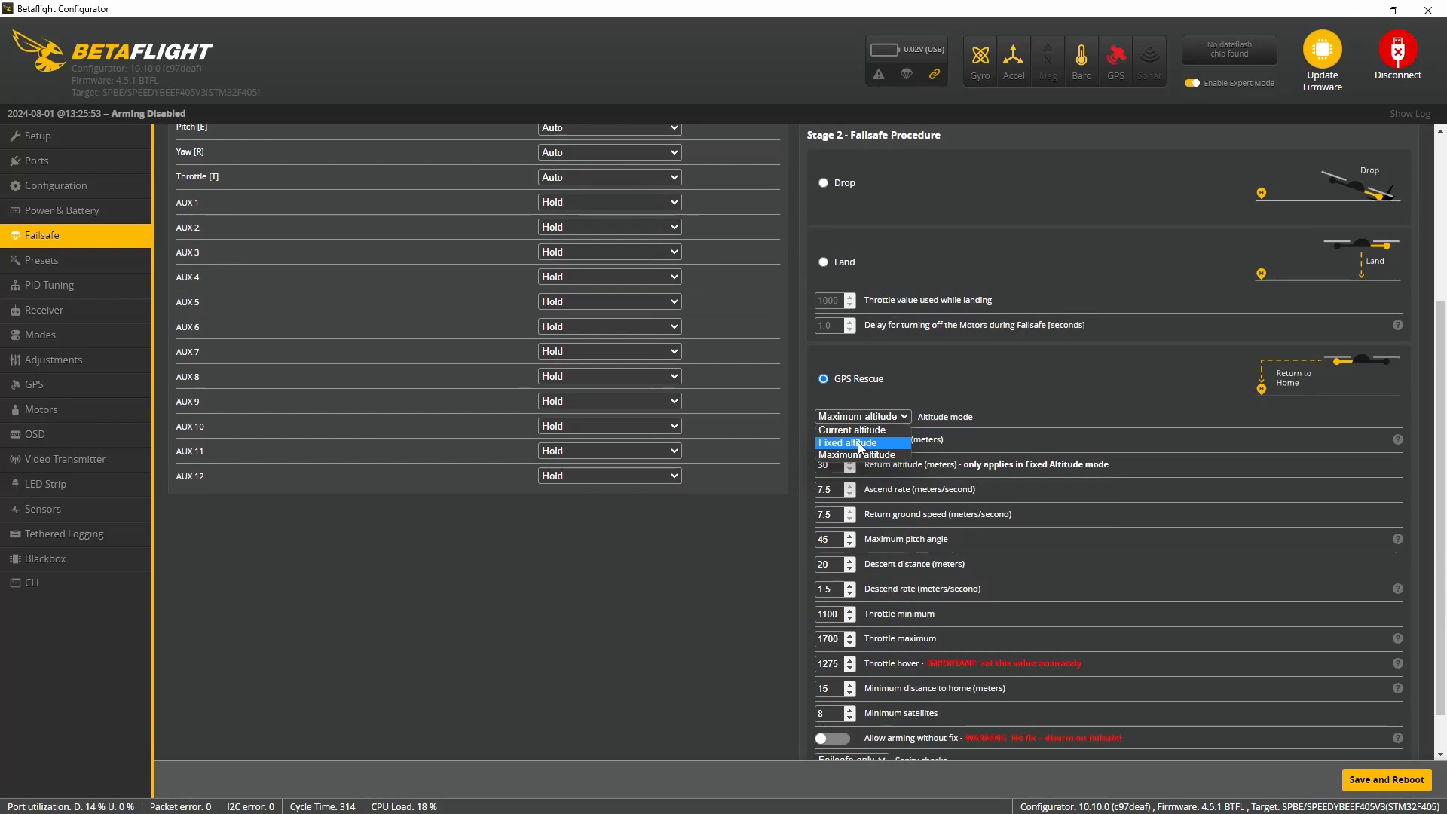
{"action": "left_click", "coordinate": [860, 444]}
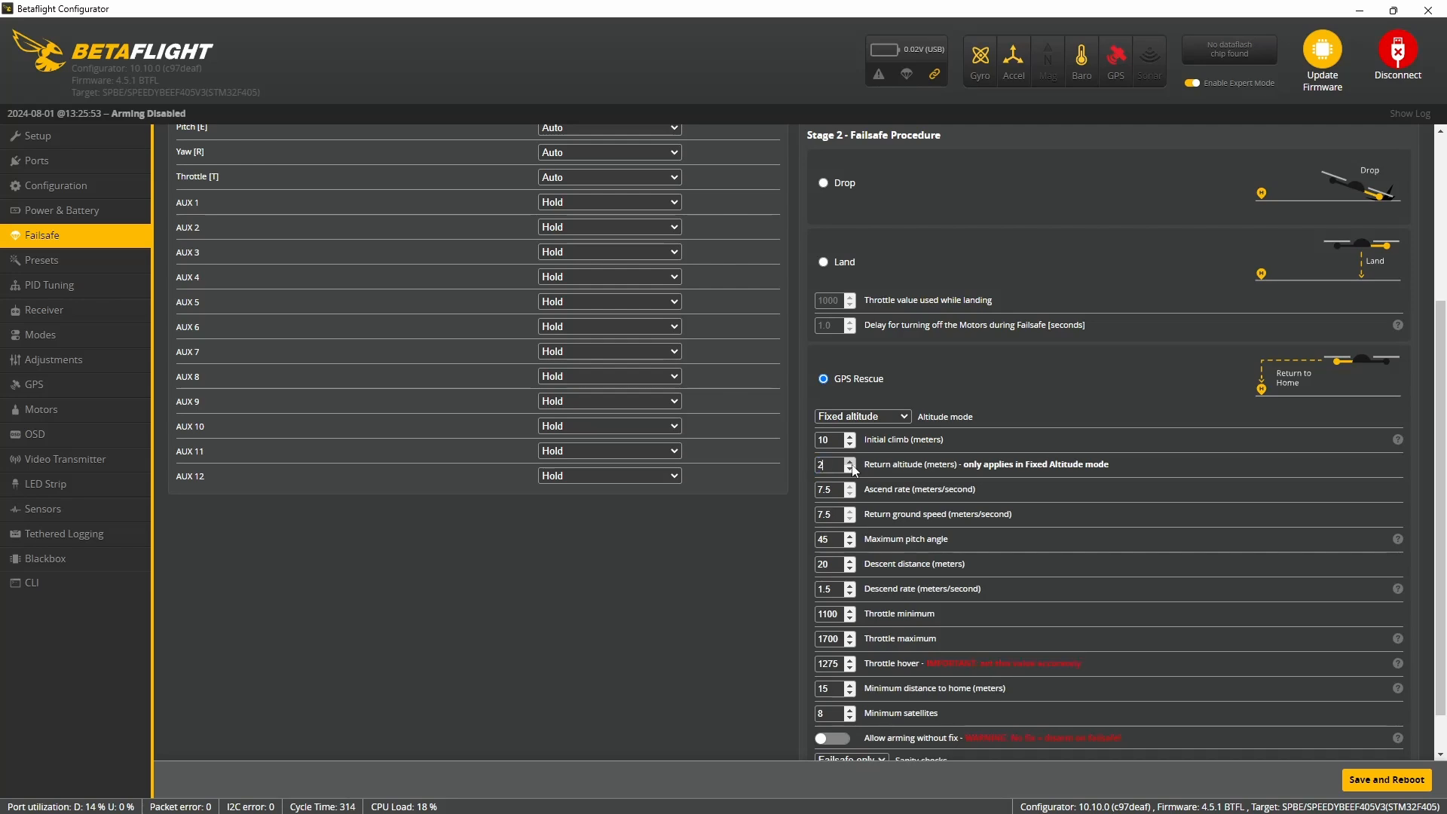
- Set GPS Rescue to 5 m initial climb, 25 m return altitude, 1375 throttle hover and 7 minimum satellites, and save with a reboot
{"action": "type", "text": "5"}
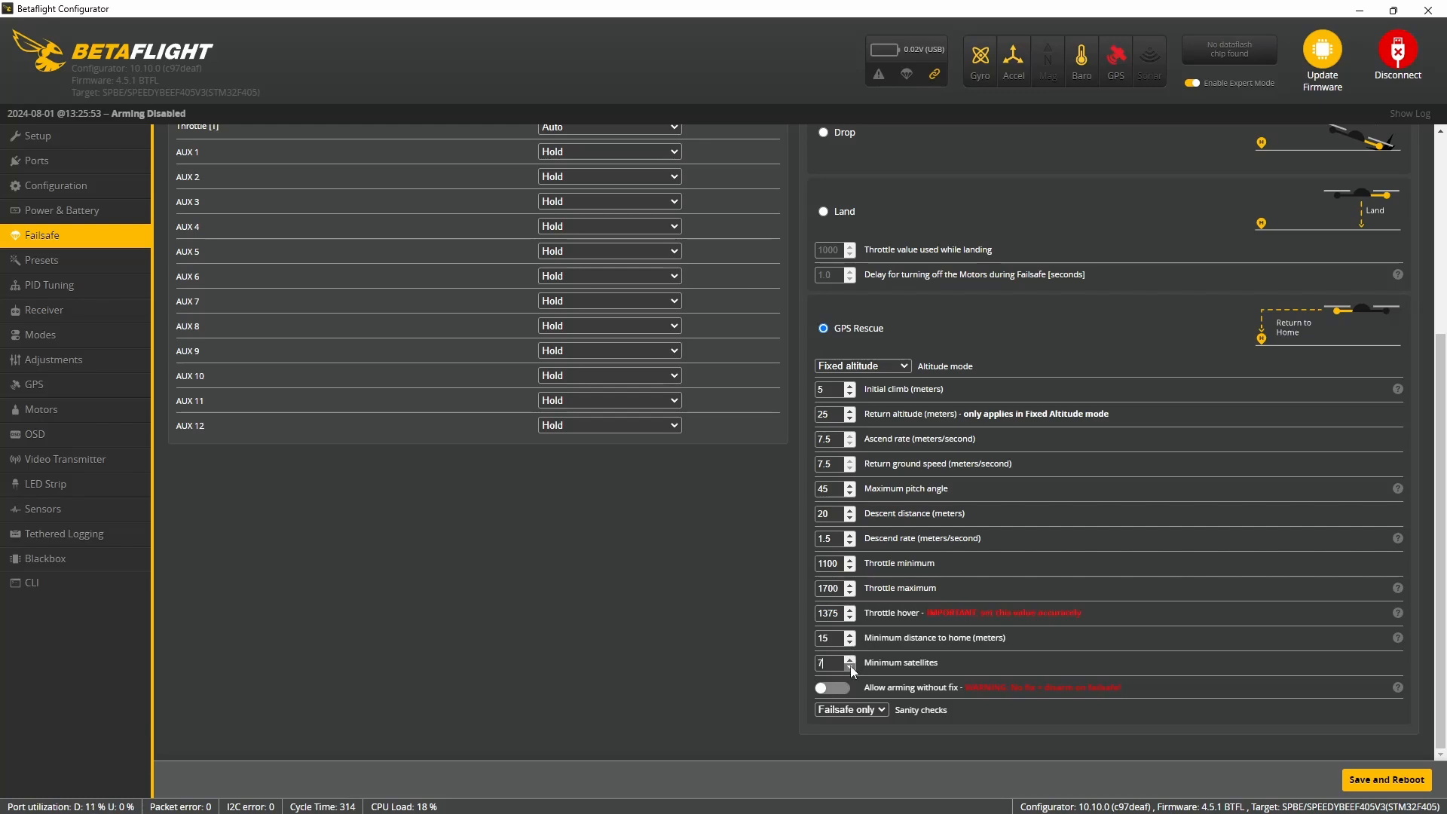
{"action": "left_click", "coordinate": [1403, 778]}
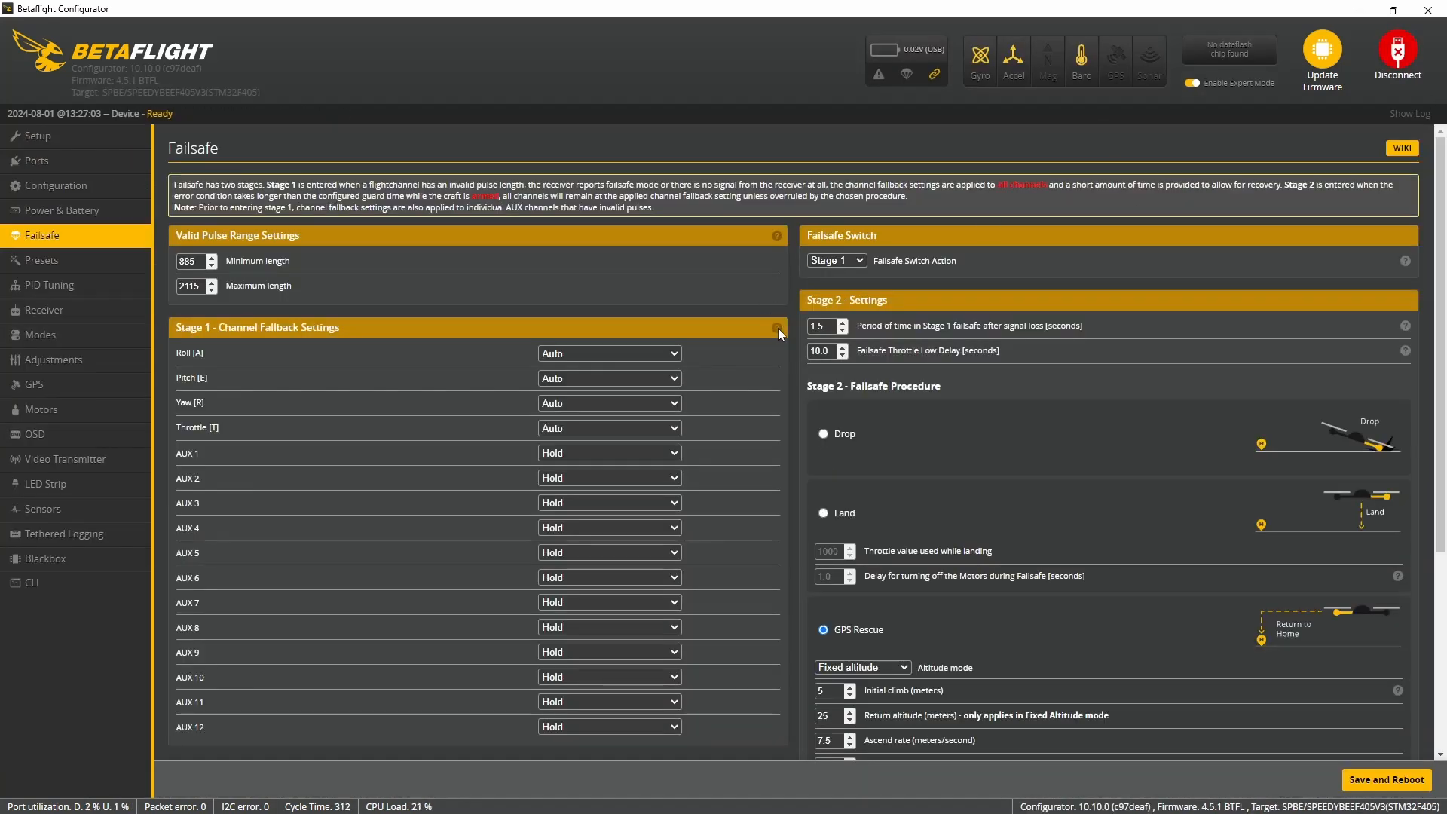
{"action": "scroll", "coordinate": [906, 464], "scroll_direction": "down", "scroll_amount": 5}
{"action": "scroll", "coordinate": [906, 464], "scroll_direction": "up", "scroll_amount": 4}
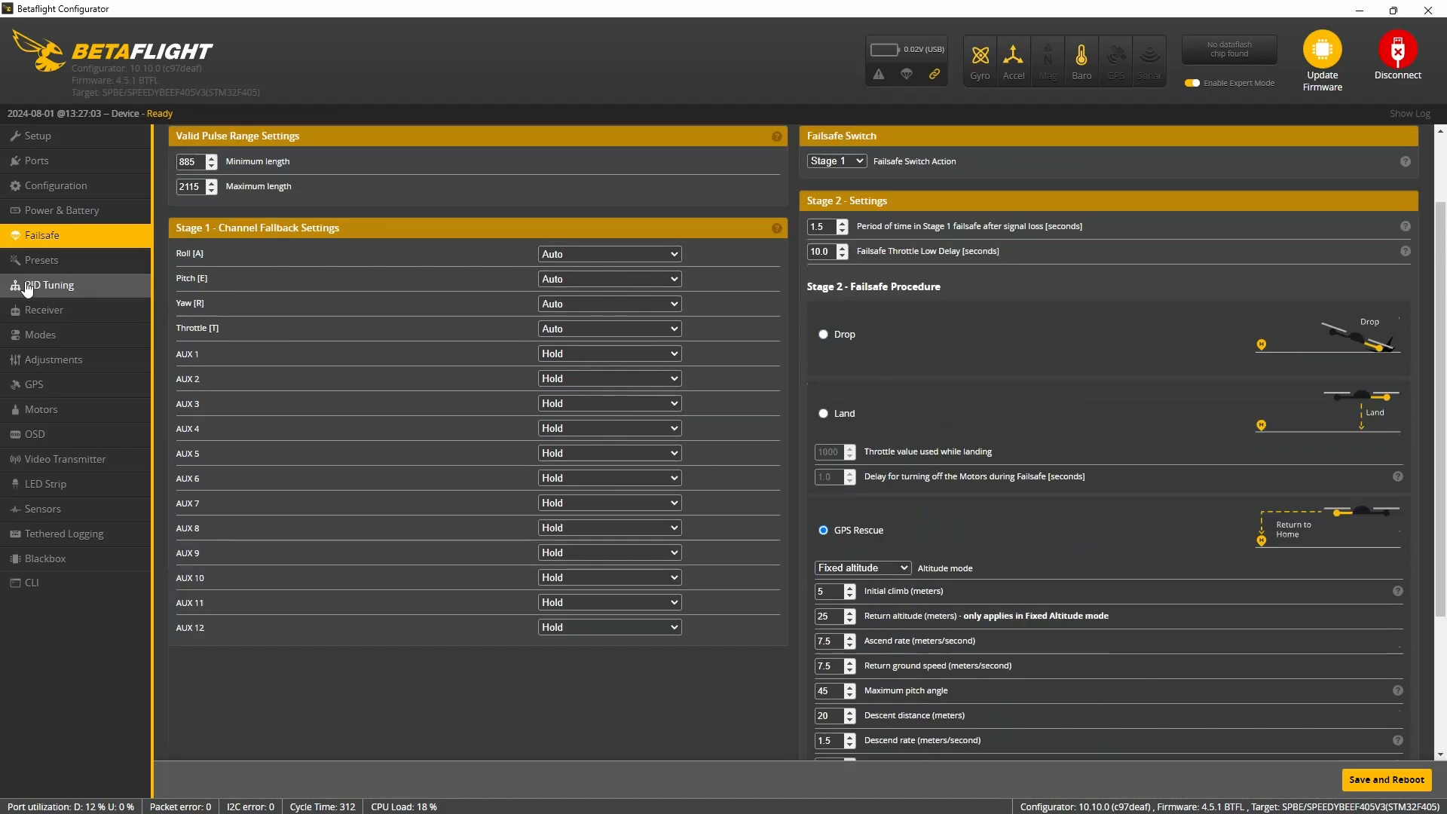
- Browse the presets for firmware 4.5 and filter them to the OSD category
{"action": "left_click", "coordinate": [60, 266]}
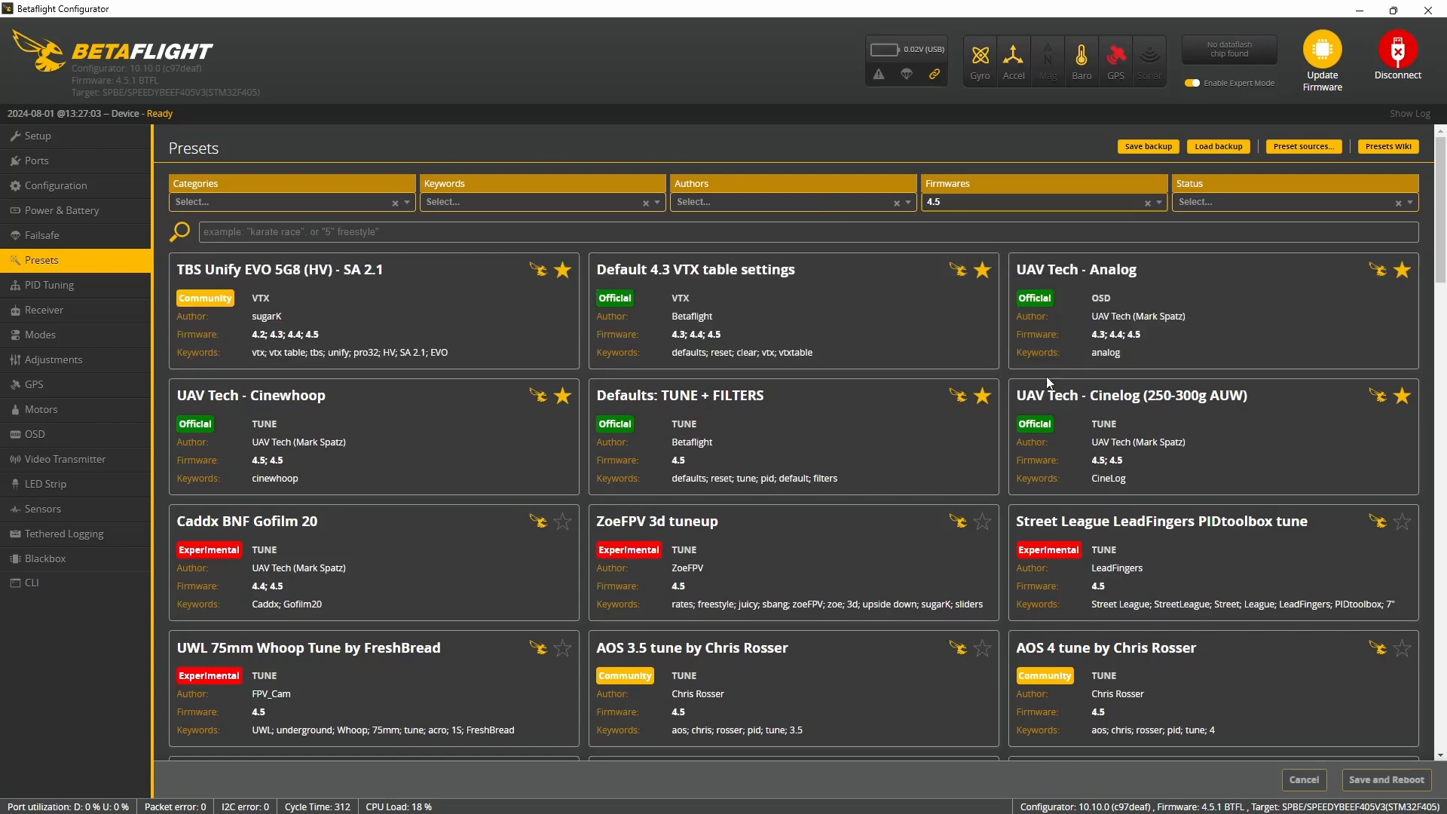
{"action": "scroll", "coordinate": [361, 430], "scroll_direction": "down", "scroll_amount": 2}
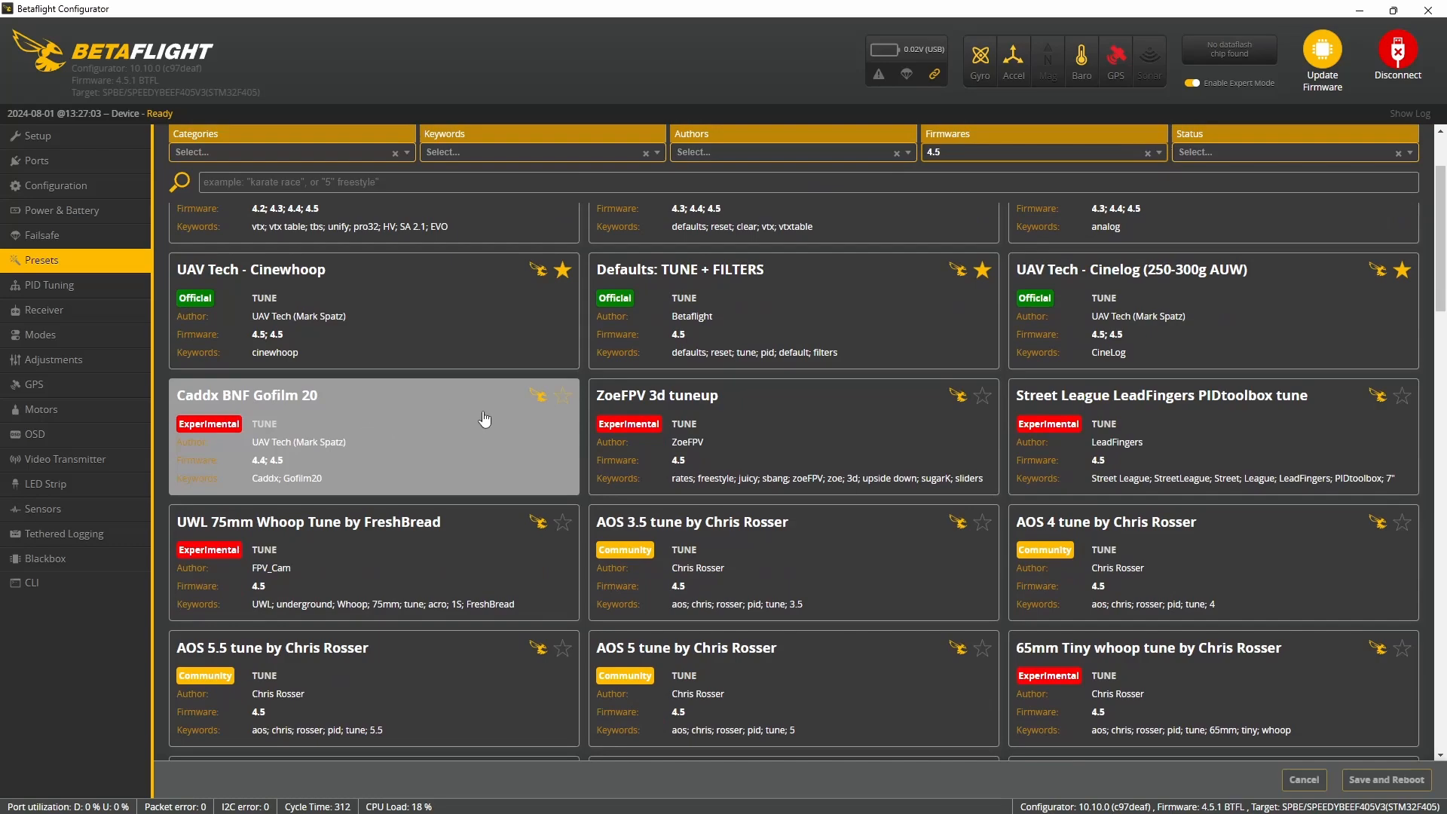
{"action": "scroll", "coordinate": [1063, 426], "scroll_direction": "down", "scroll_amount": 3}
{"action": "scroll", "coordinate": [391, 294], "scroll_direction": "up", "scroll_amount": 5}
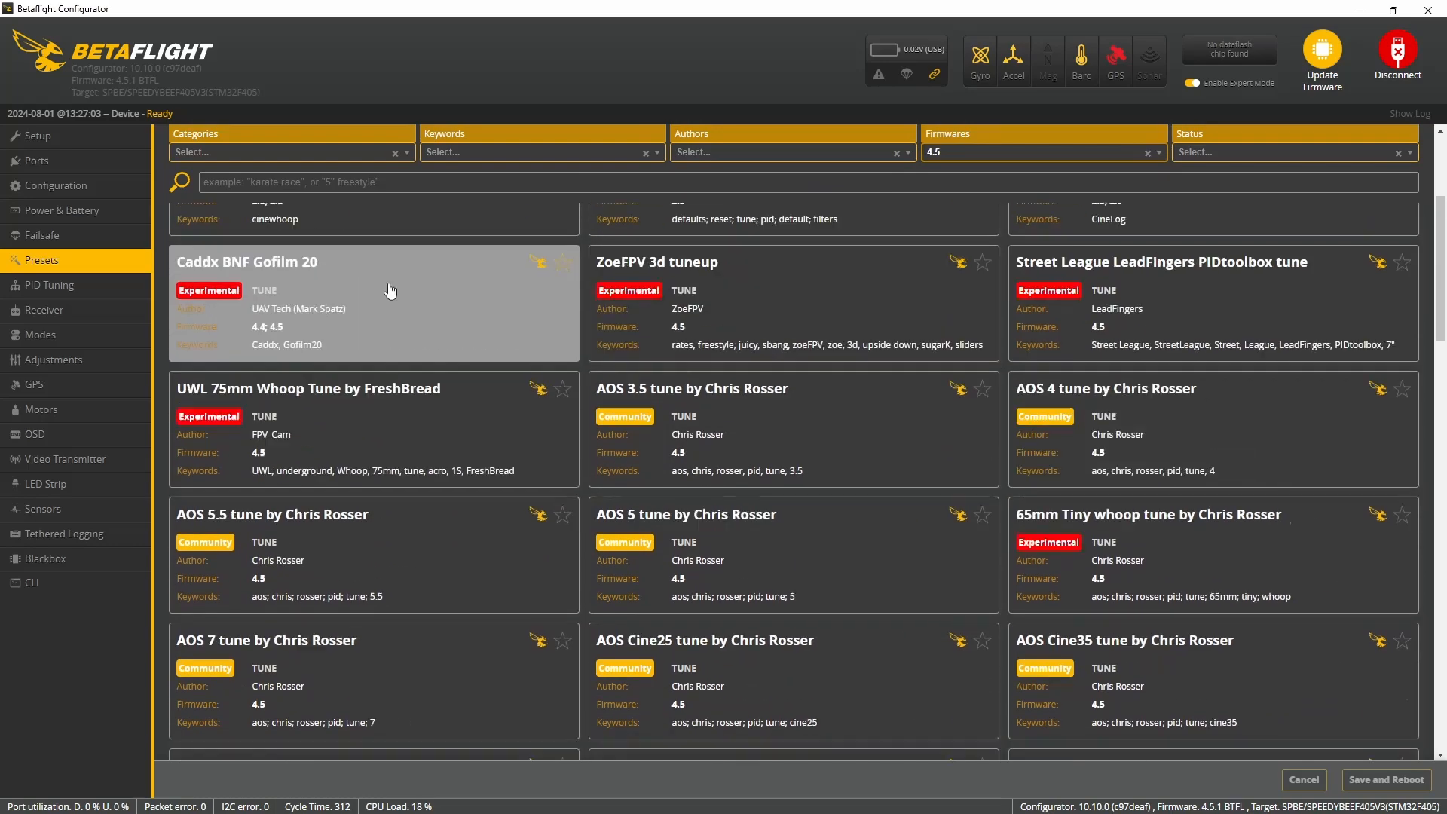
{"action": "left_click", "coordinate": [241, 204]}
{"action": "left_click", "coordinate": [199, 294]}
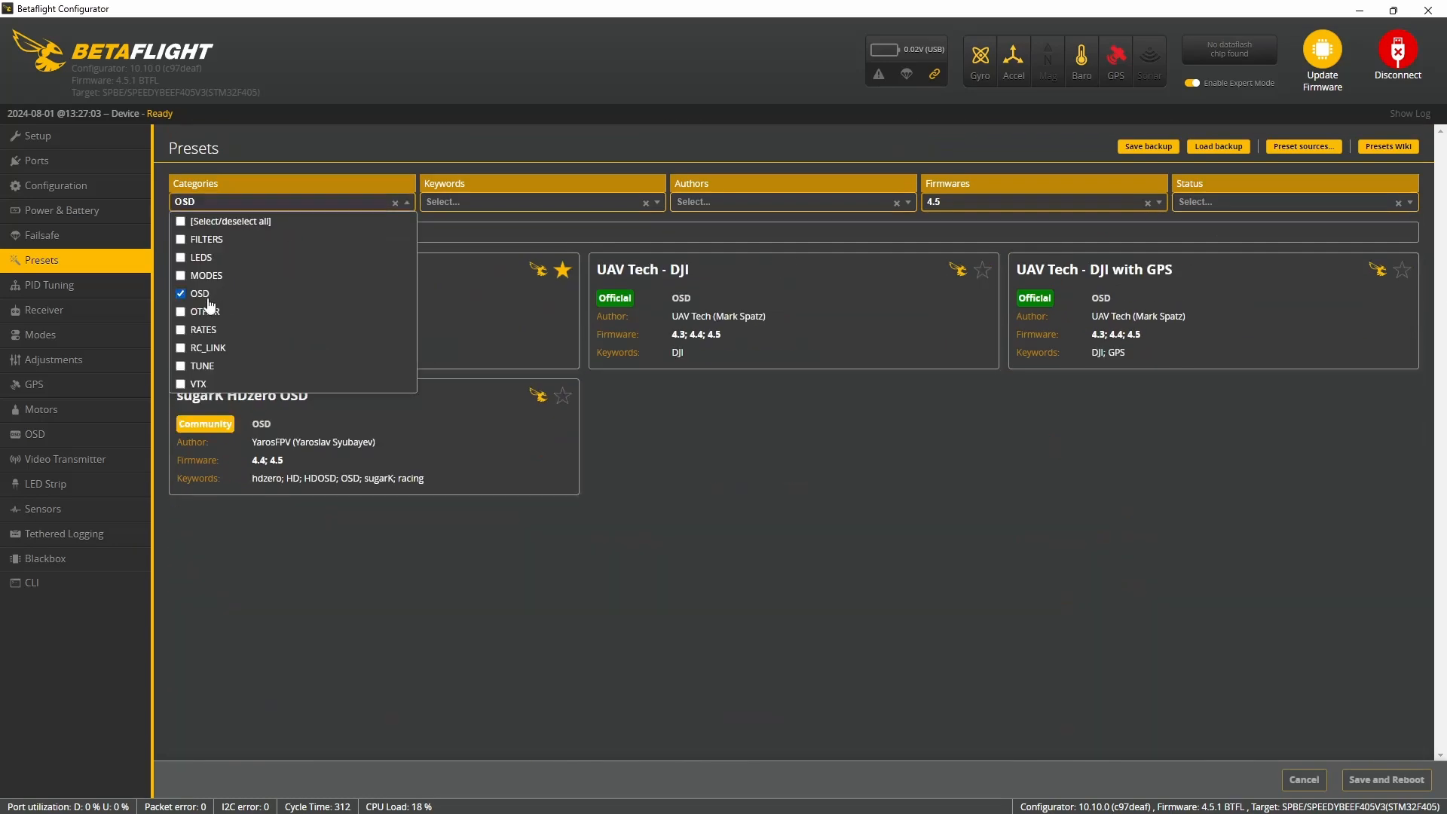
{"action": "left_click", "coordinate": [777, 439]}
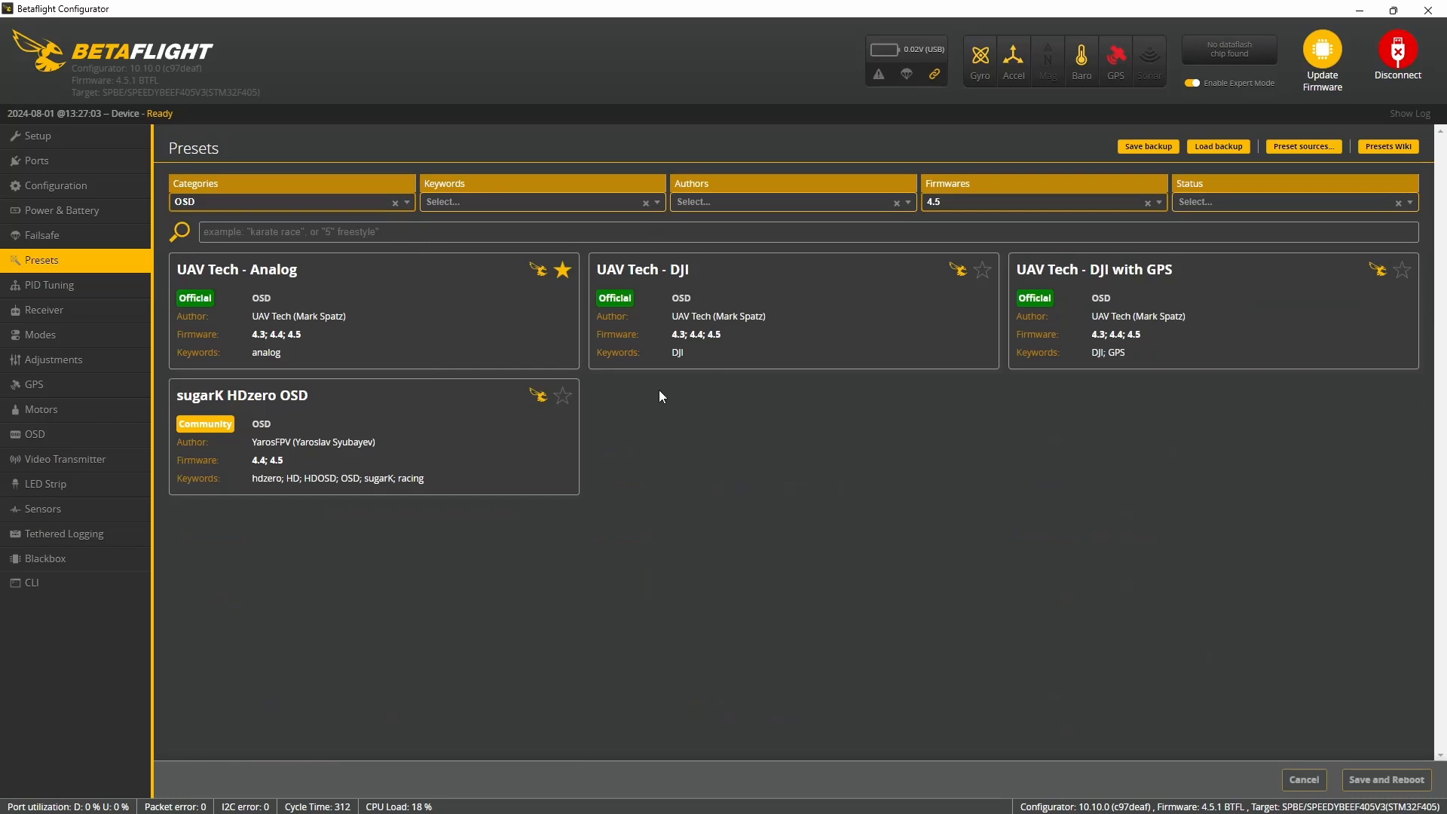
- Pick the UAV Tech - DJI with GPS OSD preset and apply it with a reboot, saving despite the CLI errors
{"action": "left_click", "coordinate": [779, 309]}
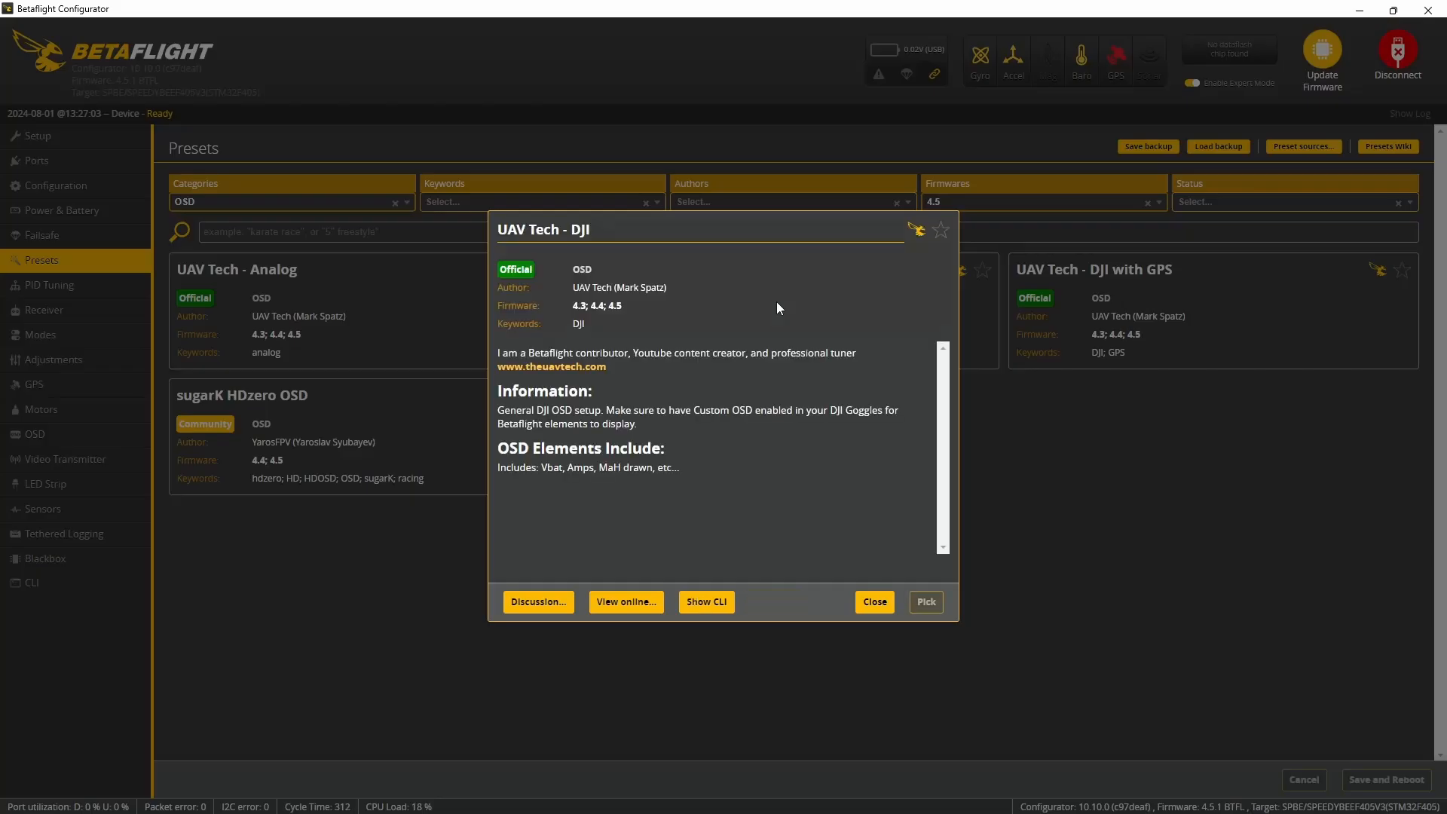
{"action": "left_click", "coordinate": [877, 603]}
{"action": "left_click", "coordinate": [1135, 283]}
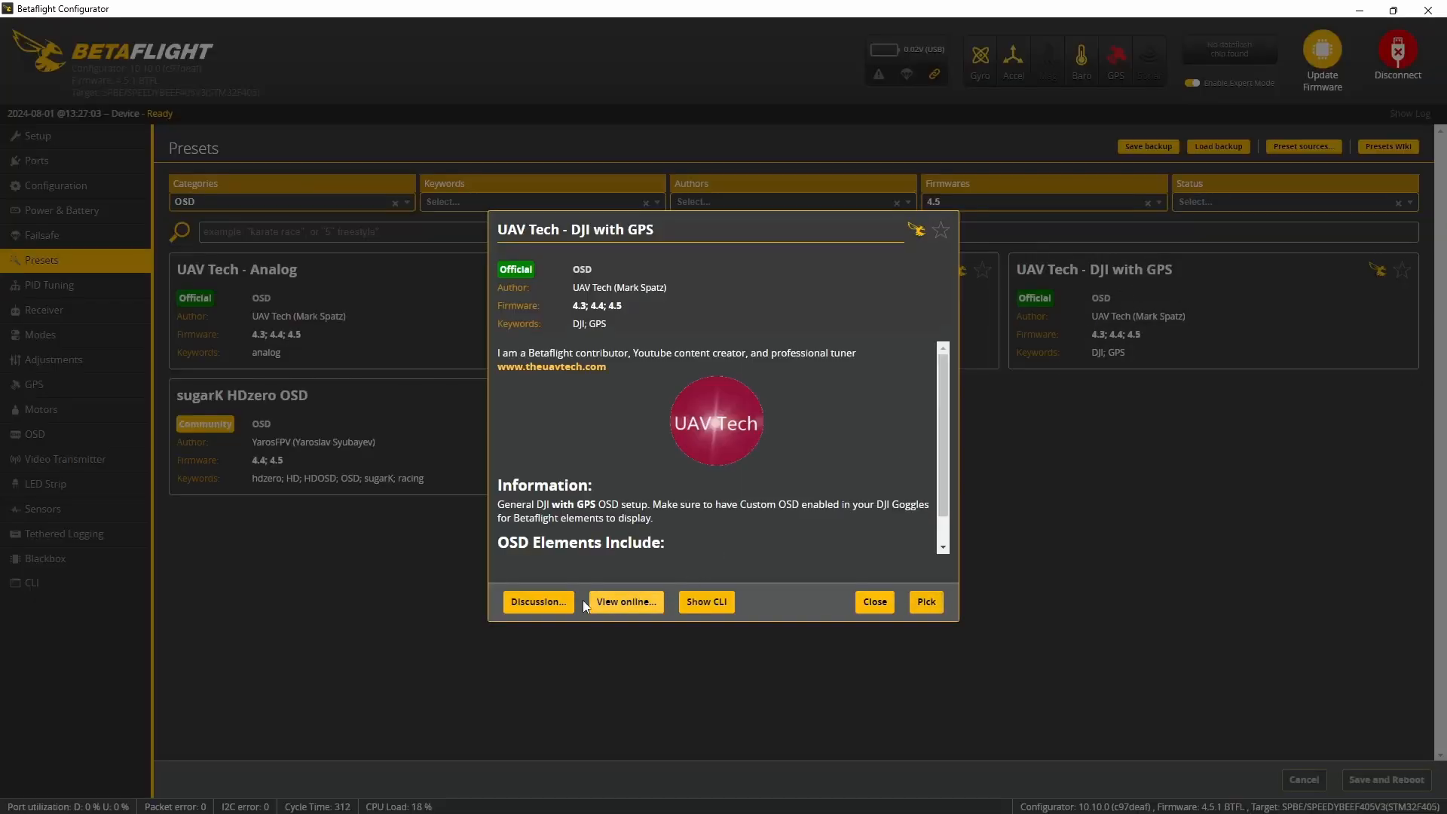
{"action": "left_click", "coordinate": [926, 603]}
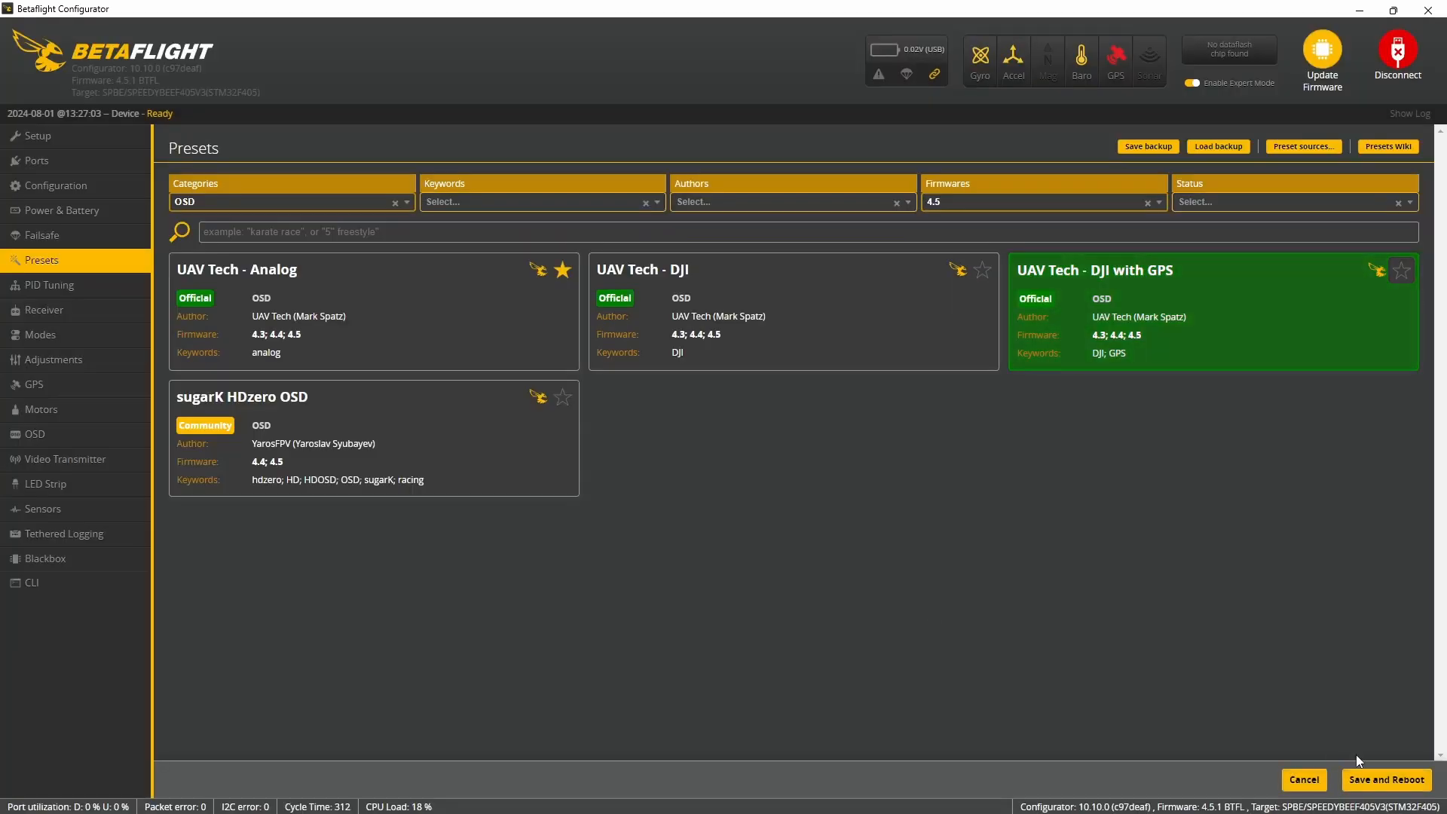
{"action": "left_click", "coordinate": [1397, 780]}
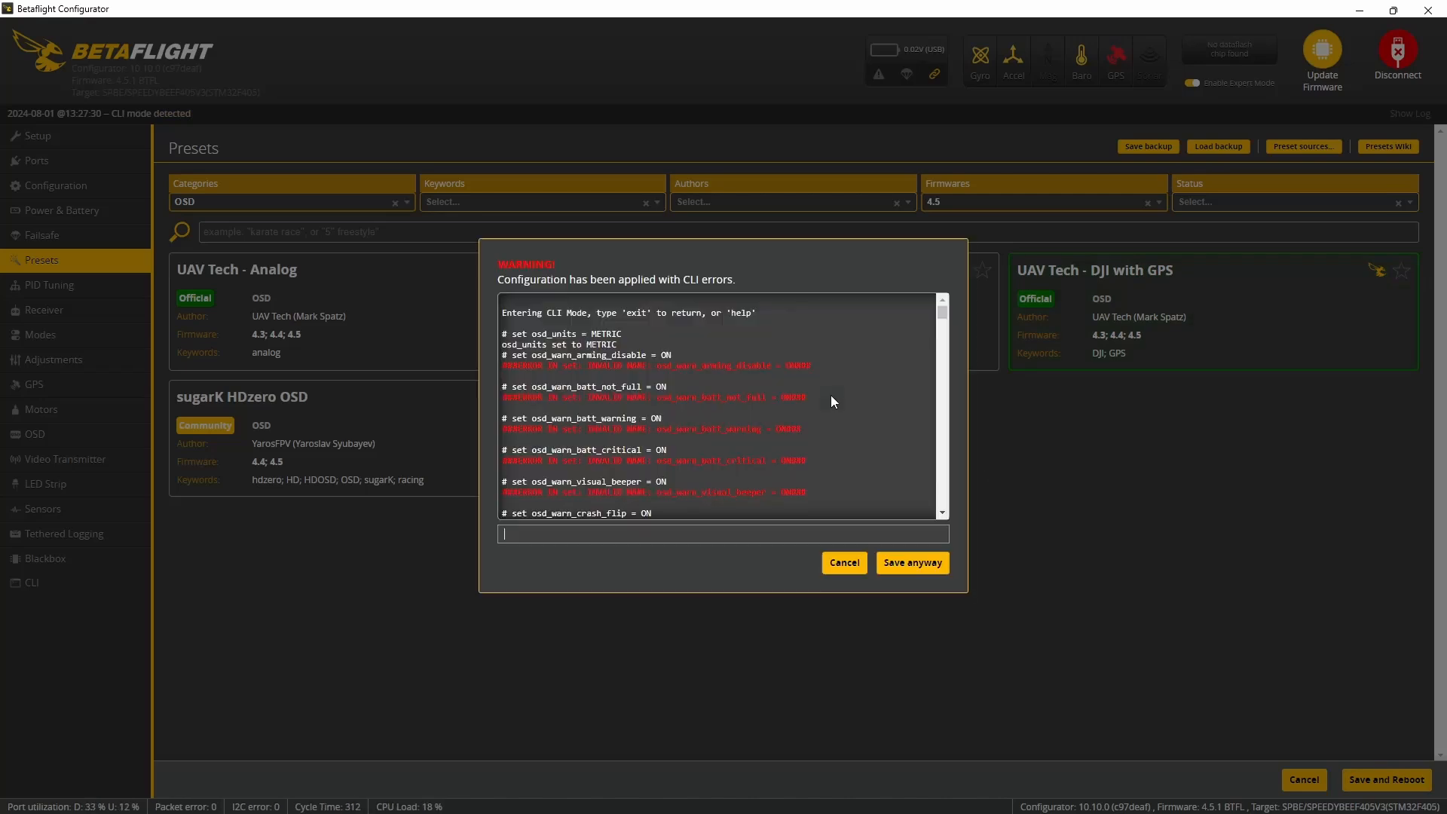
{"action": "left_click", "coordinate": [912, 565]}
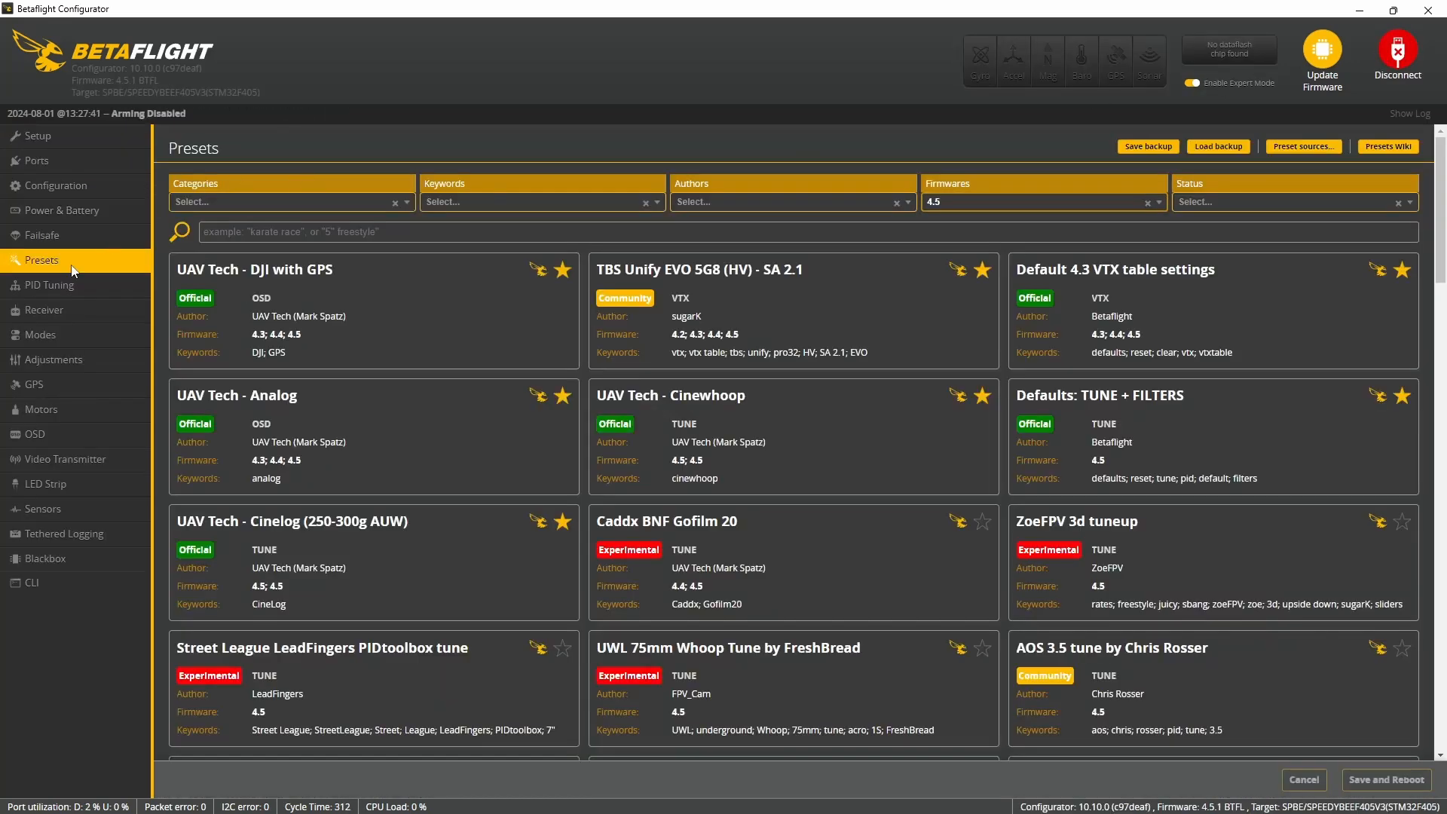
- In the PID Tuning rate profile, set the roll max rate to 550
{"action": "left_click", "coordinate": [60, 285]}
{"action": "scroll", "coordinate": [1070, 303], "scroll_direction": "down", "scroll_amount": 3}
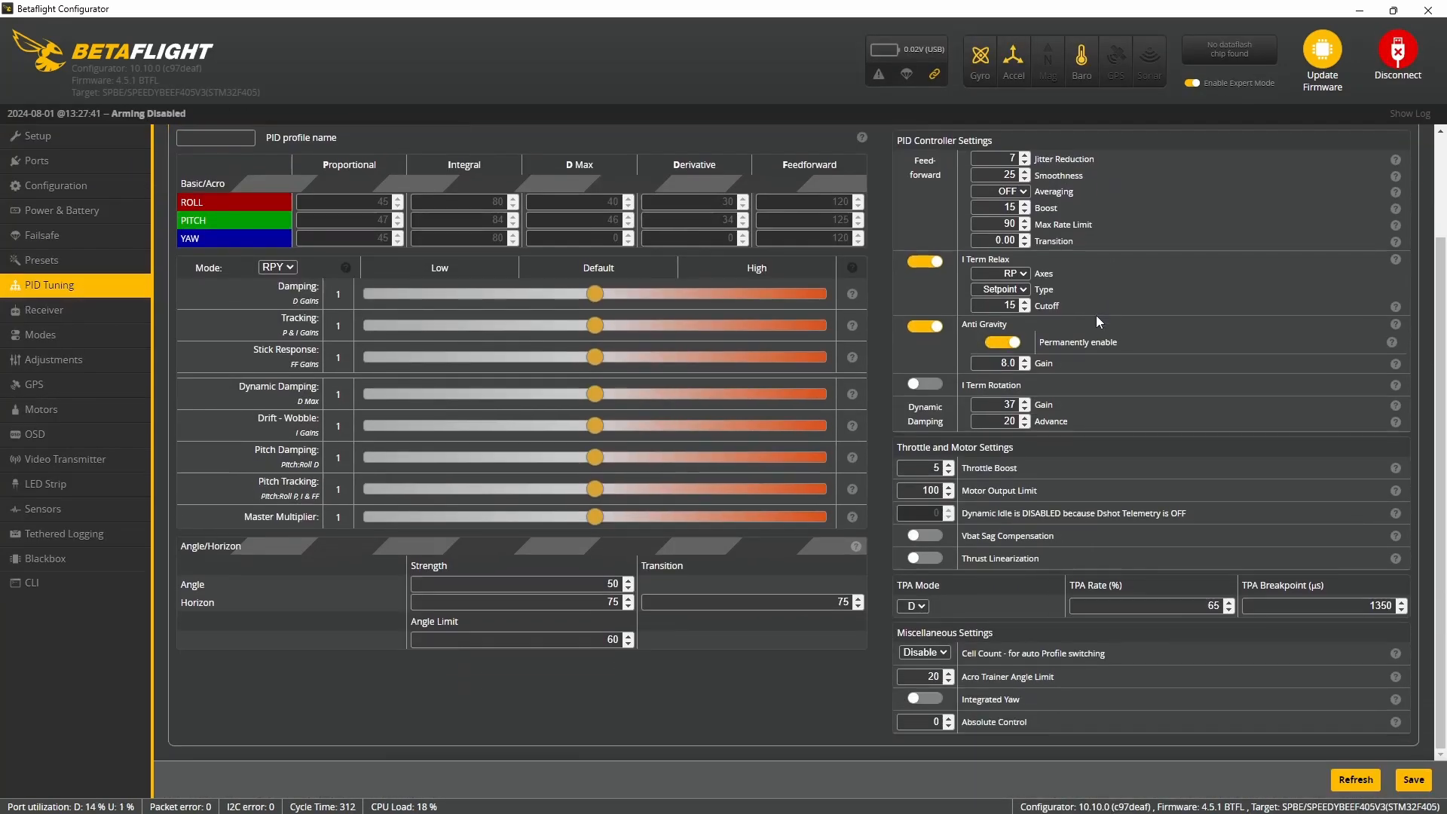
{"action": "scroll", "coordinate": [853, 285], "scroll_direction": "up", "scroll_amount": 3}
{"action": "left_click", "coordinate": [298, 232]}
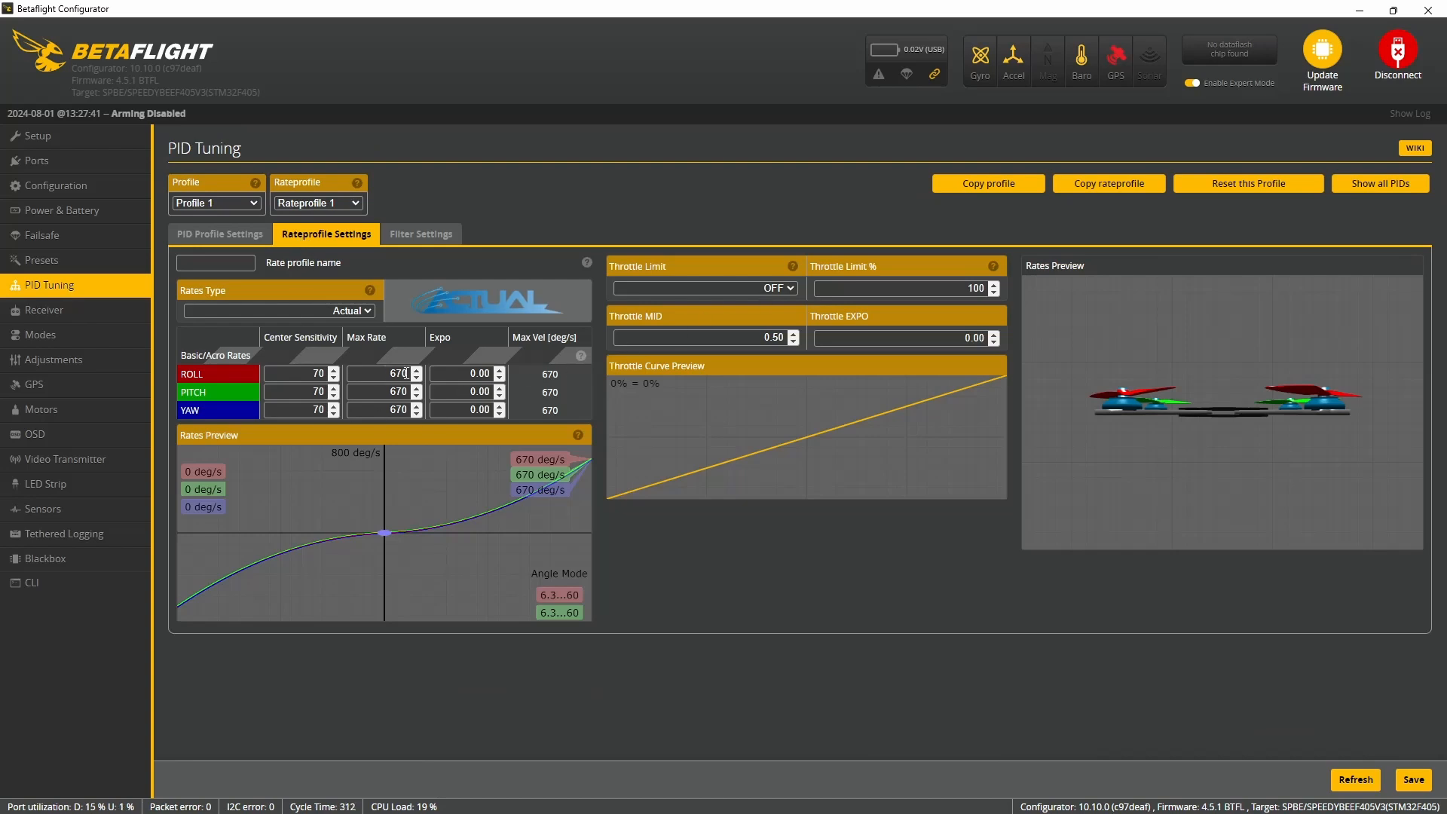
{"action": "key", "text": "BackSpace"}
{"action": "type", "text": "550"}
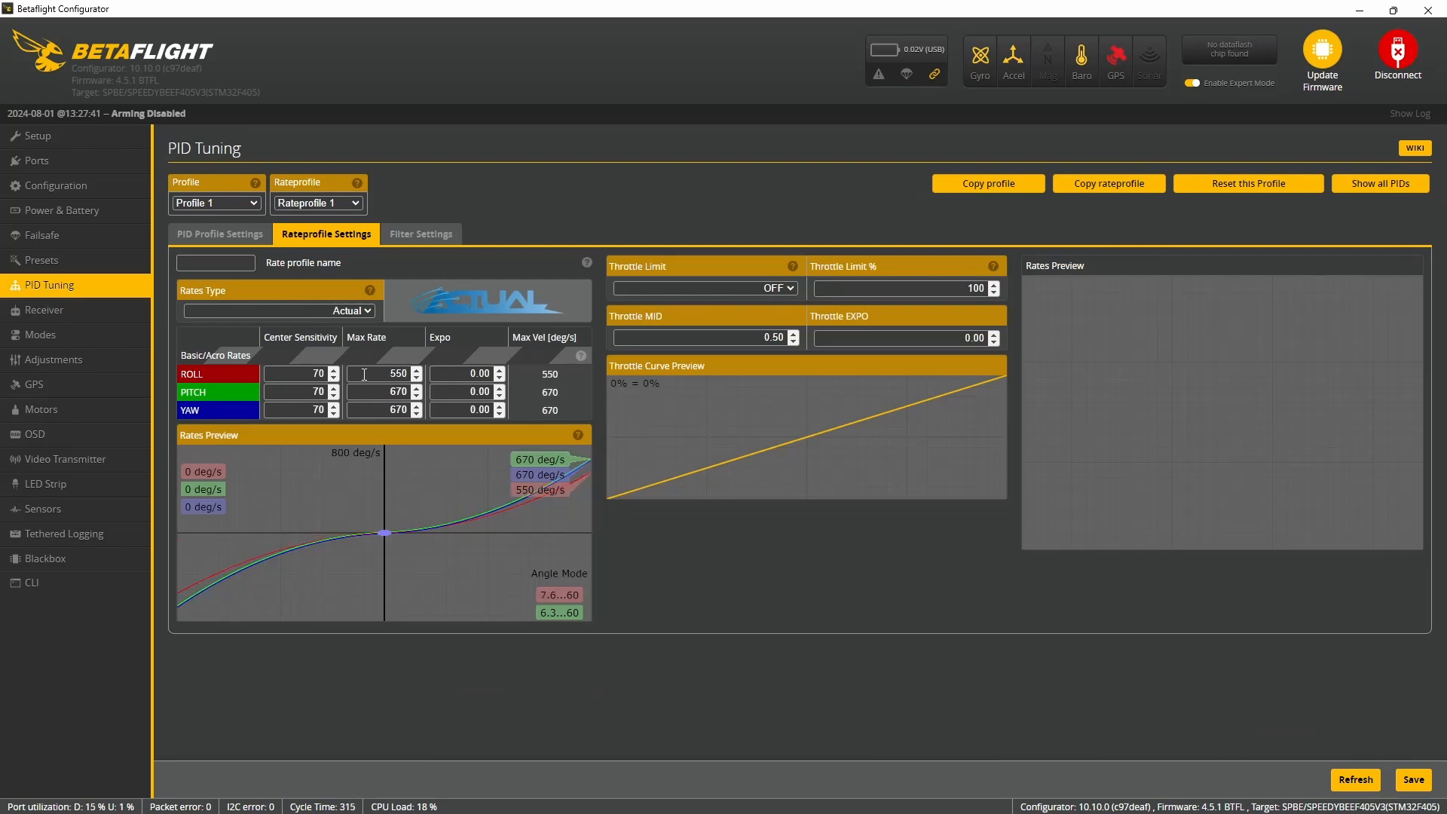
- Set the pitch max rate to 550 and the yaw max rate to 500, and save the rate profile
{"action": "left_click", "coordinate": [395, 393]}
{"action": "key", "text": "BackSpace"}
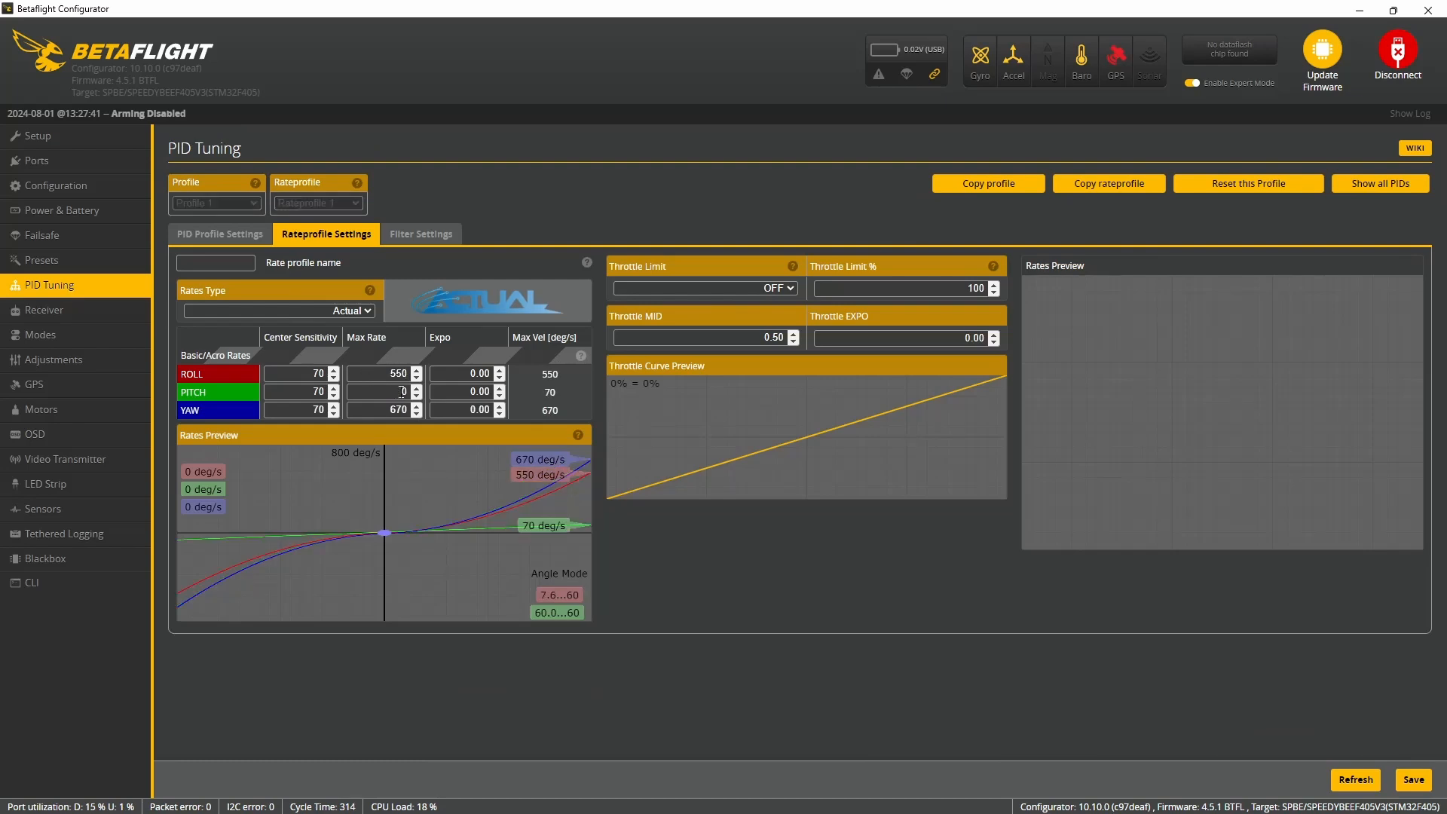
{"action": "type", "text": "5500"}
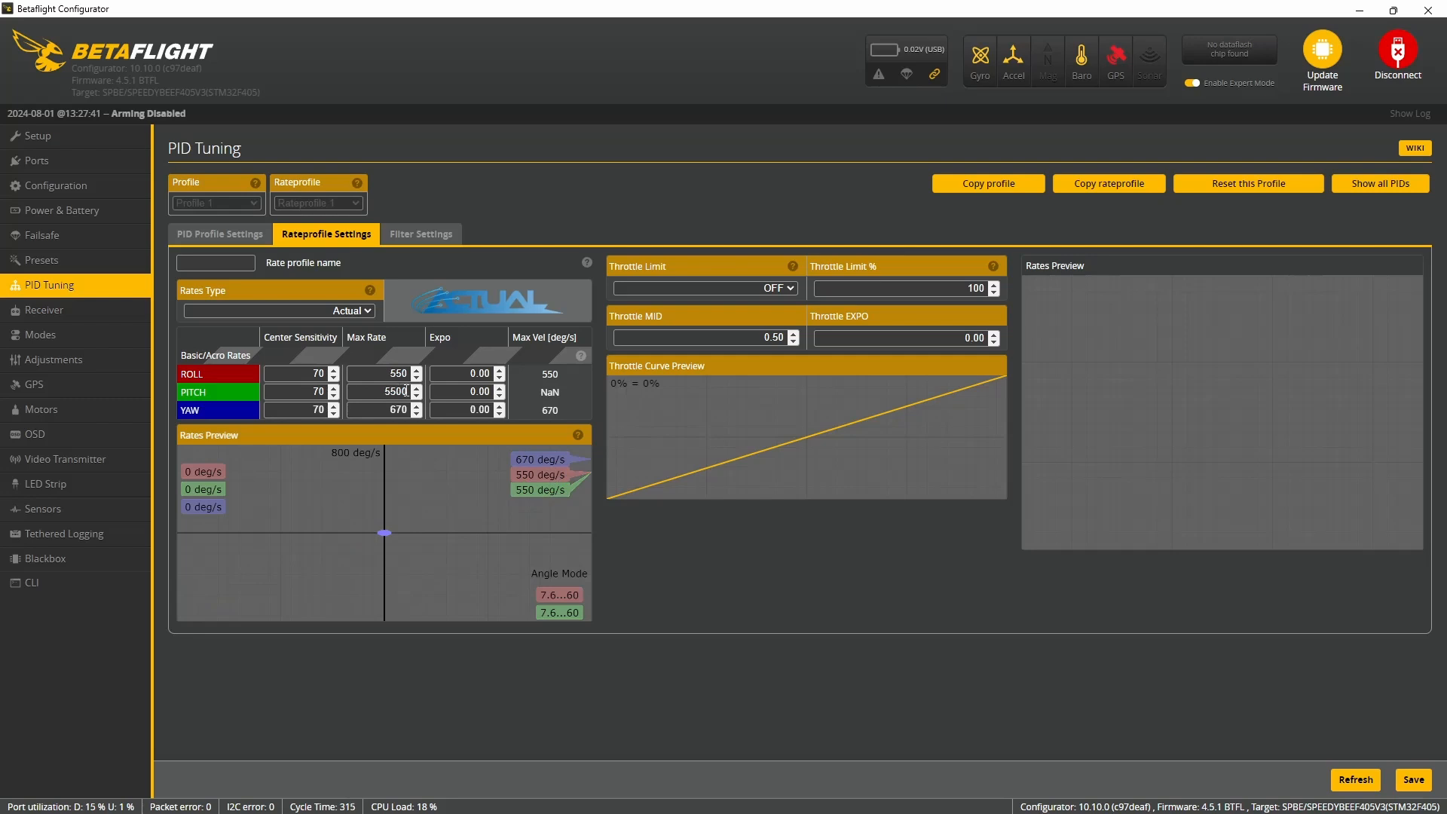
{"action": "key", "text": "BackSpace"}
{"action": "type", "text": "500"}
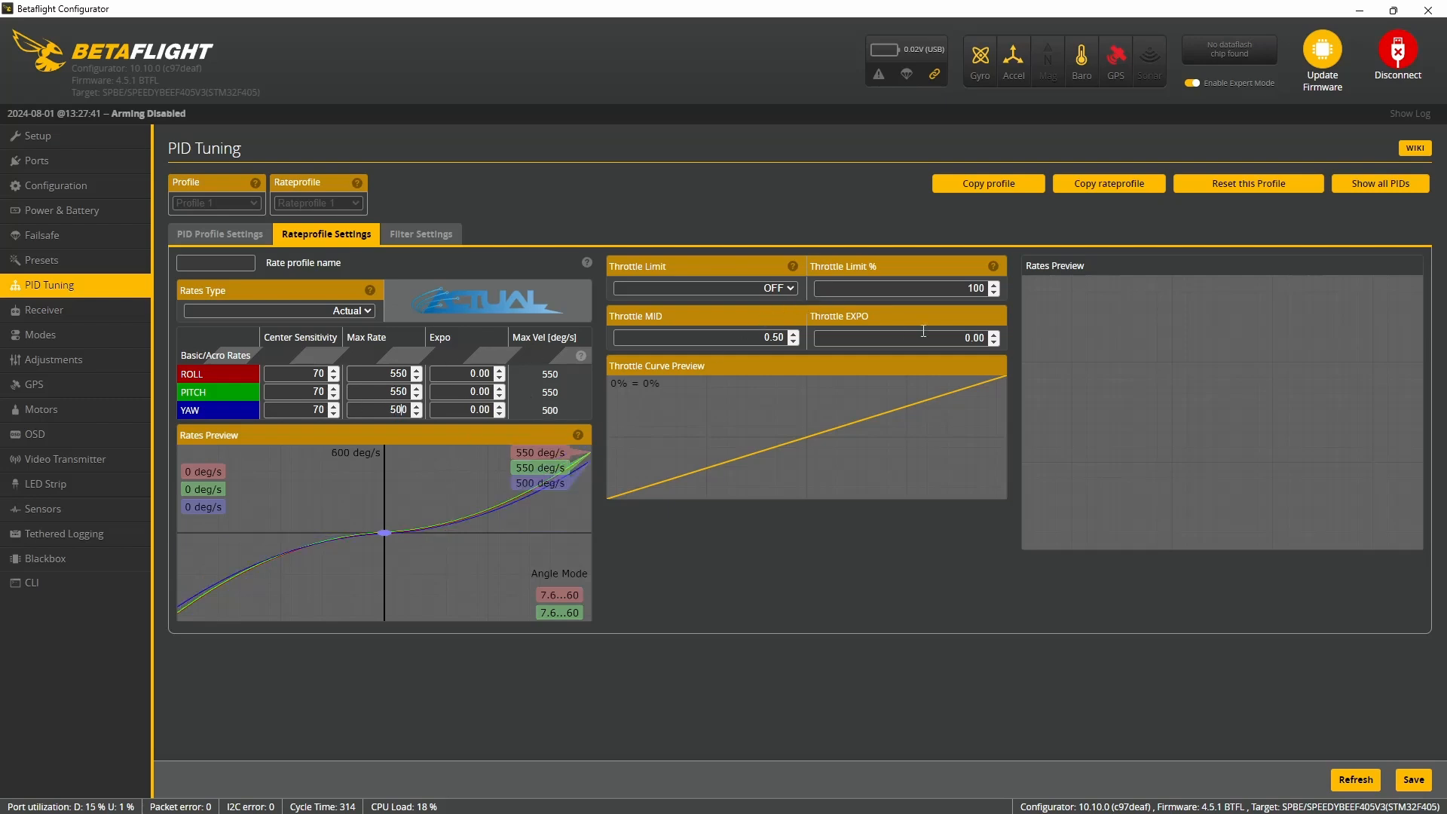
{"action": "left_click", "coordinate": [1414, 780]}
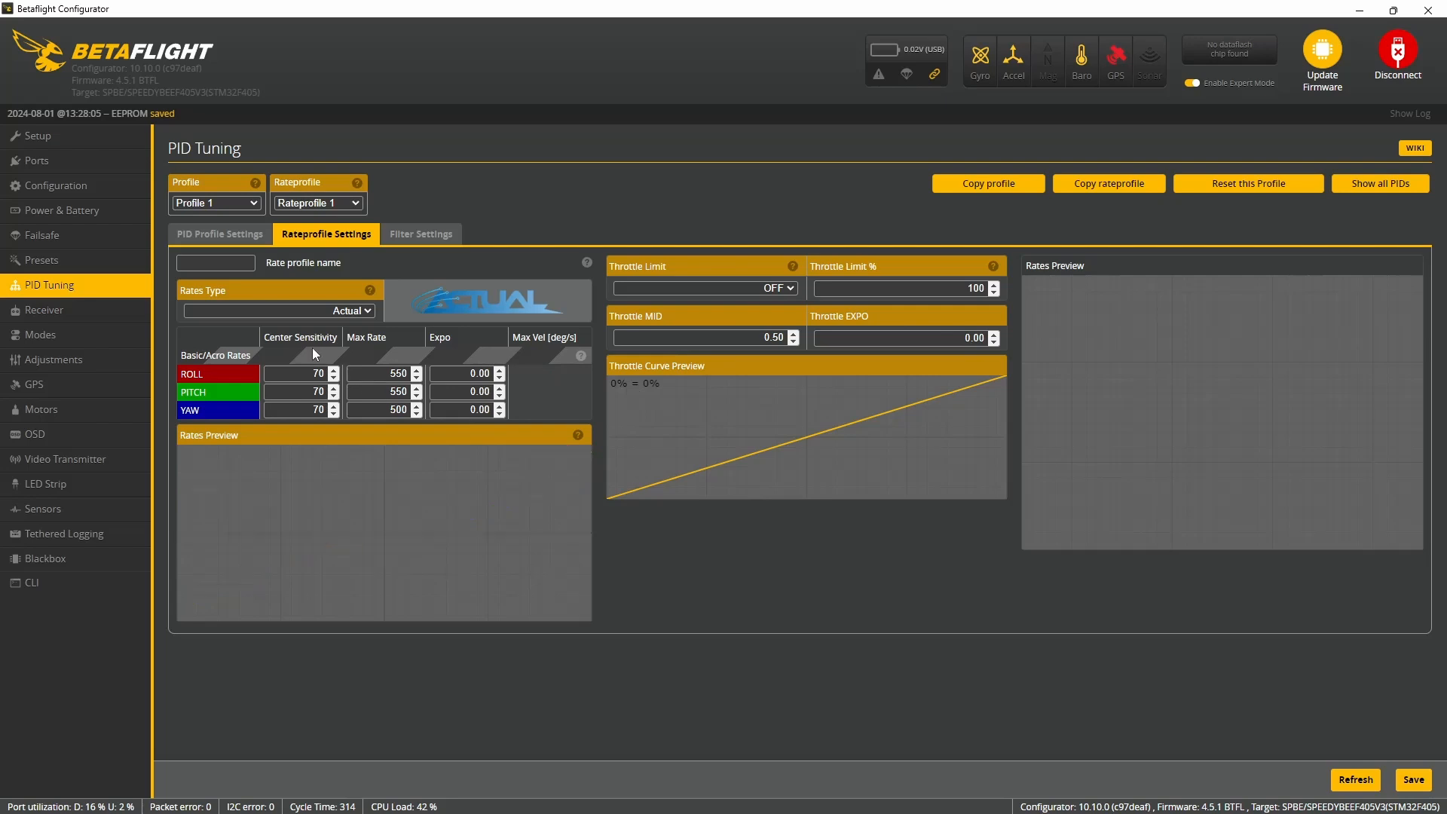
- Check the receiver's channel values, the receiver mode and the available serial receiver providers
{"action": "left_click", "coordinate": [97, 317]}
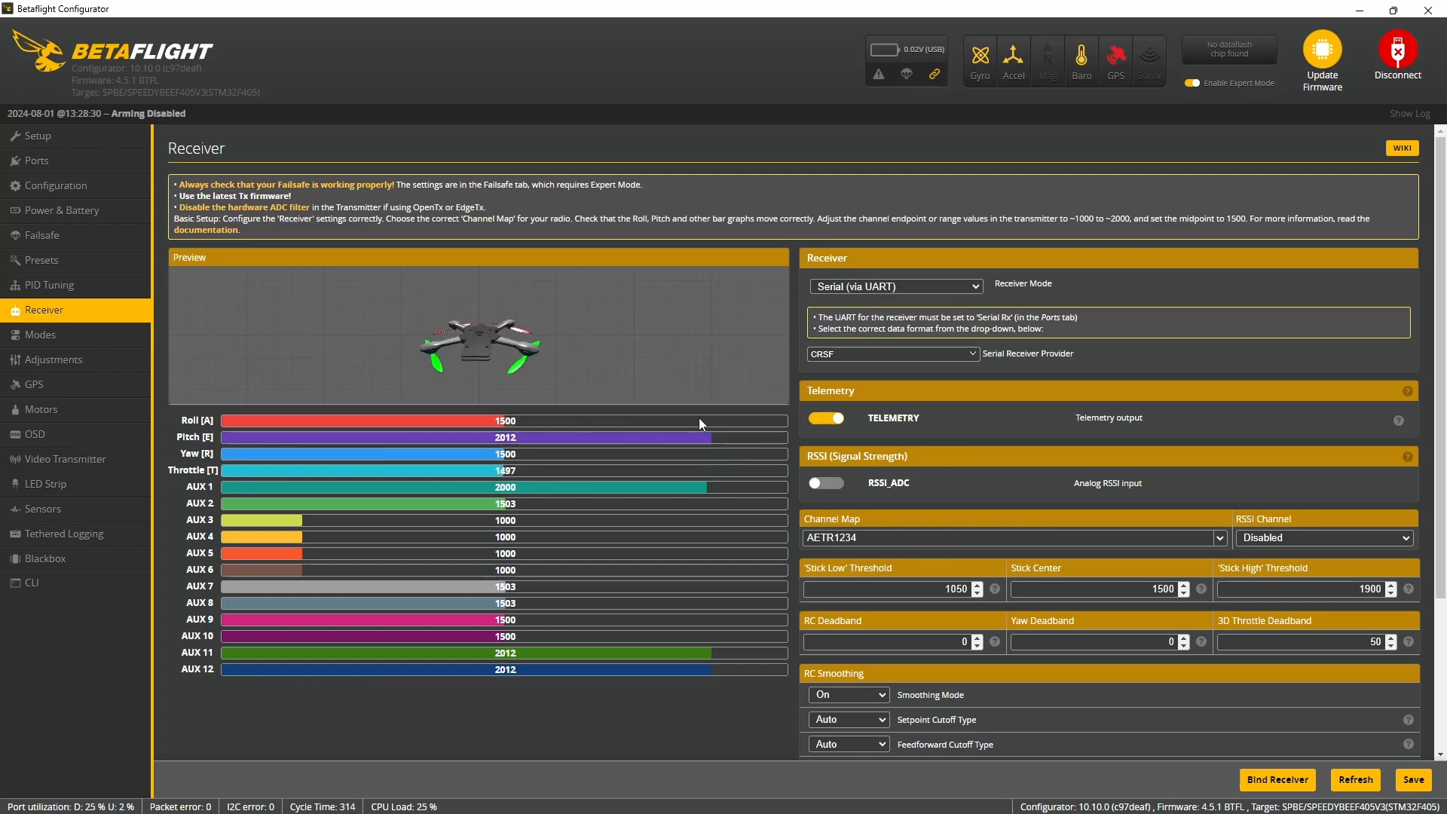
{"action": "left_click", "coordinate": [911, 286]}
{"action": "left_click", "coordinate": [860, 351]}
{"action": "left_click", "coordinate": [855, 355]}
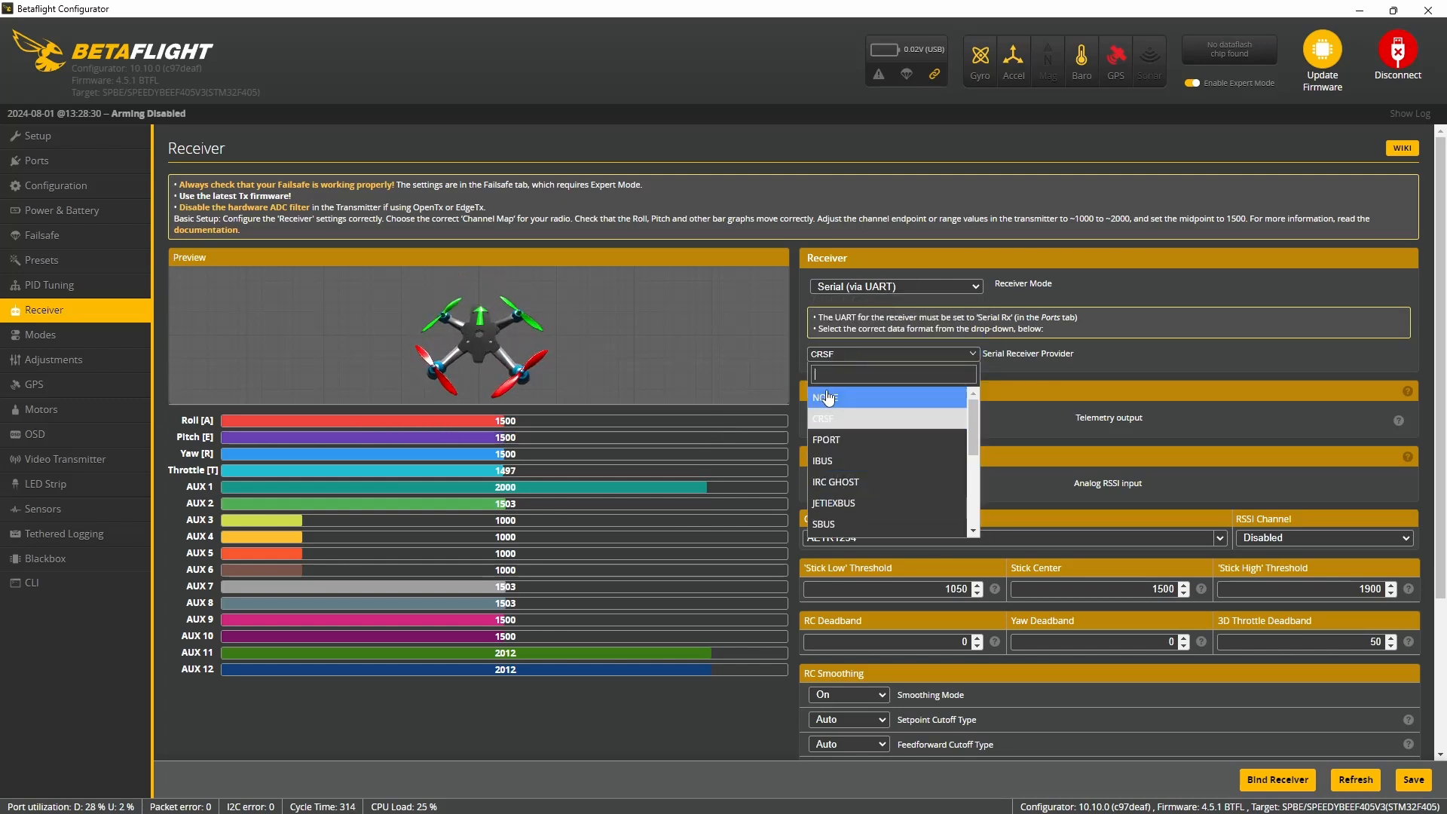
{"action": "left_click", "coordinate": [699, 382]}
- Add an activation range for the ARM mode on AUX 1 from 1700 to 2100
{"action": "left_click", "coordinate": [68, 334]}
{"action": "left_click", "coordinate": [213, 357]}
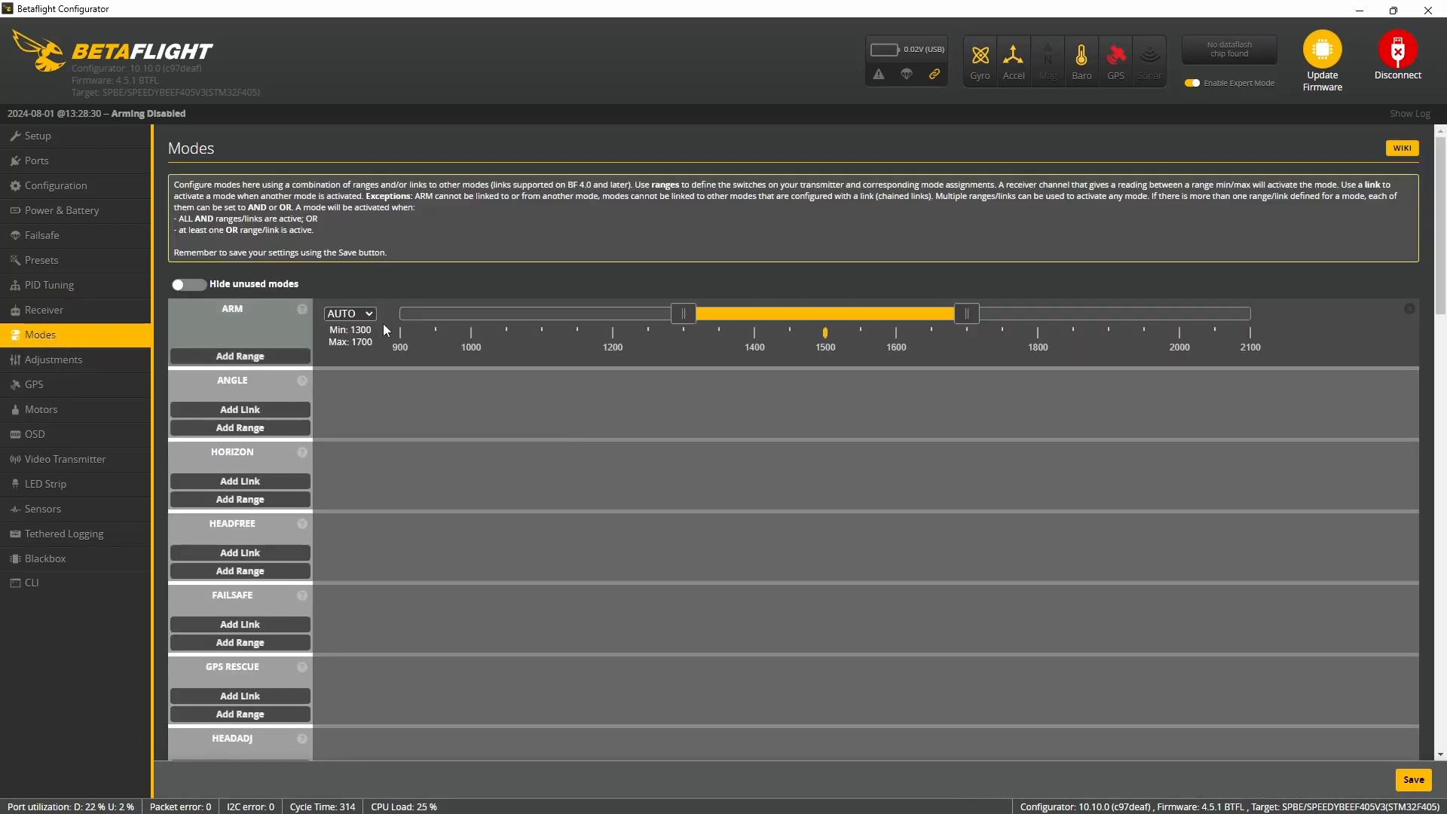
{"action": "left_click_drag", "start_coordinate": [765, 316], "coordinate": [1049, 316]}
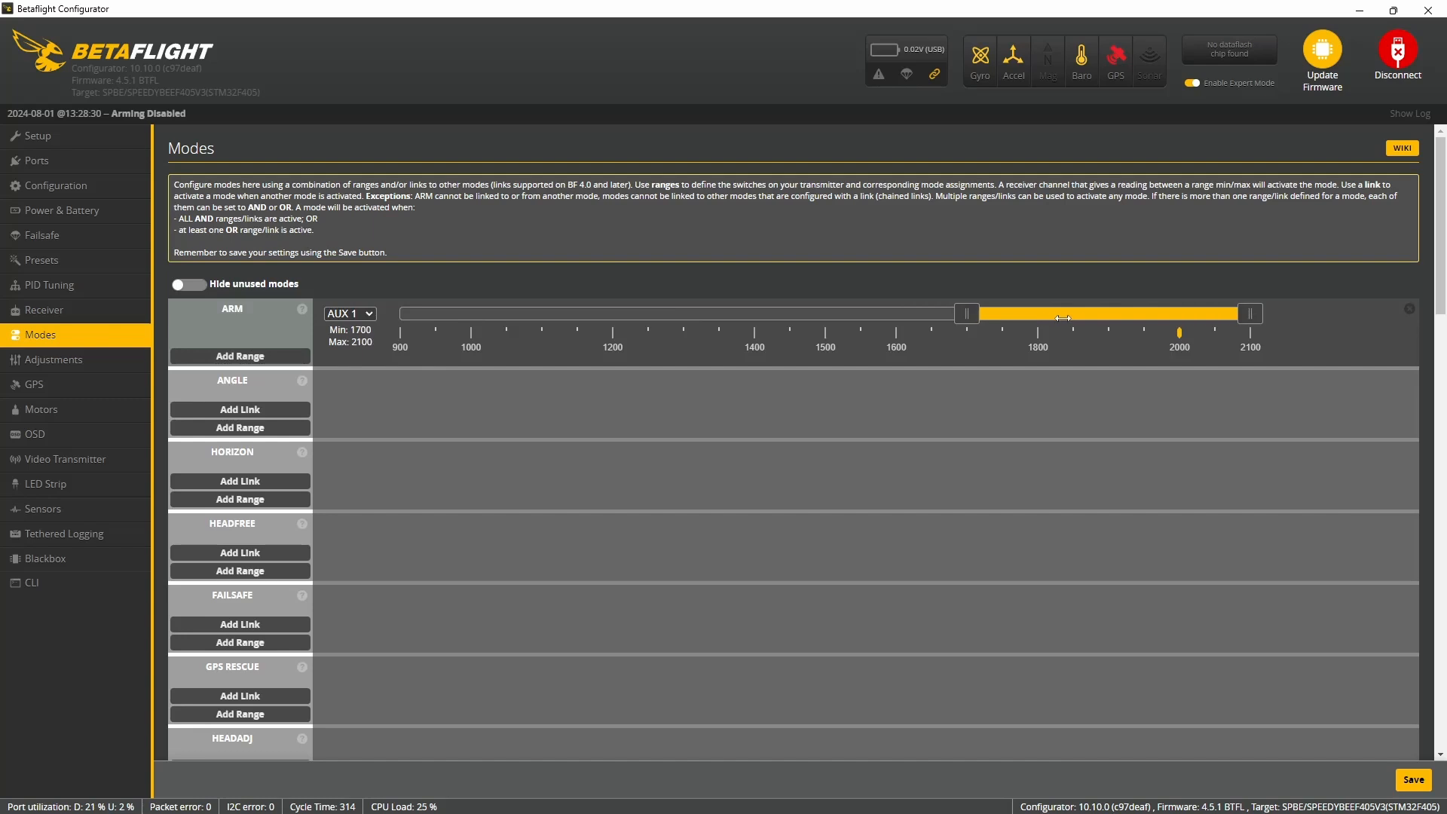
- Add AUX 2 ranges for two flight modes: ANGLE from 900 to 1300 and HORIZON from 1300 to 1700
{"action": "left_click", "coordinate": [232, 427]}
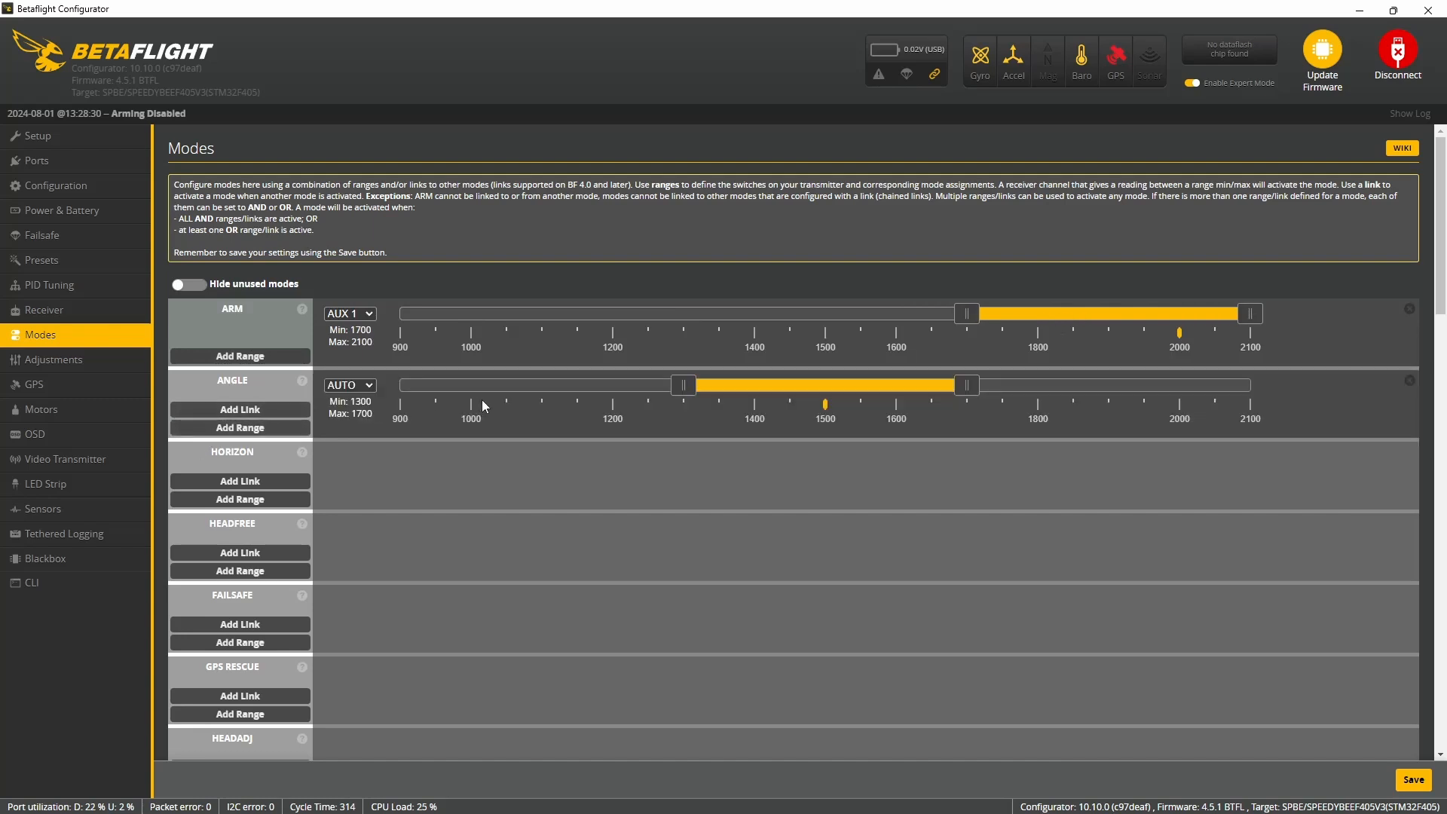
{"action": "left_click_drag", "start_coordinate": [830, 386], "coordinate": [452, 392]}
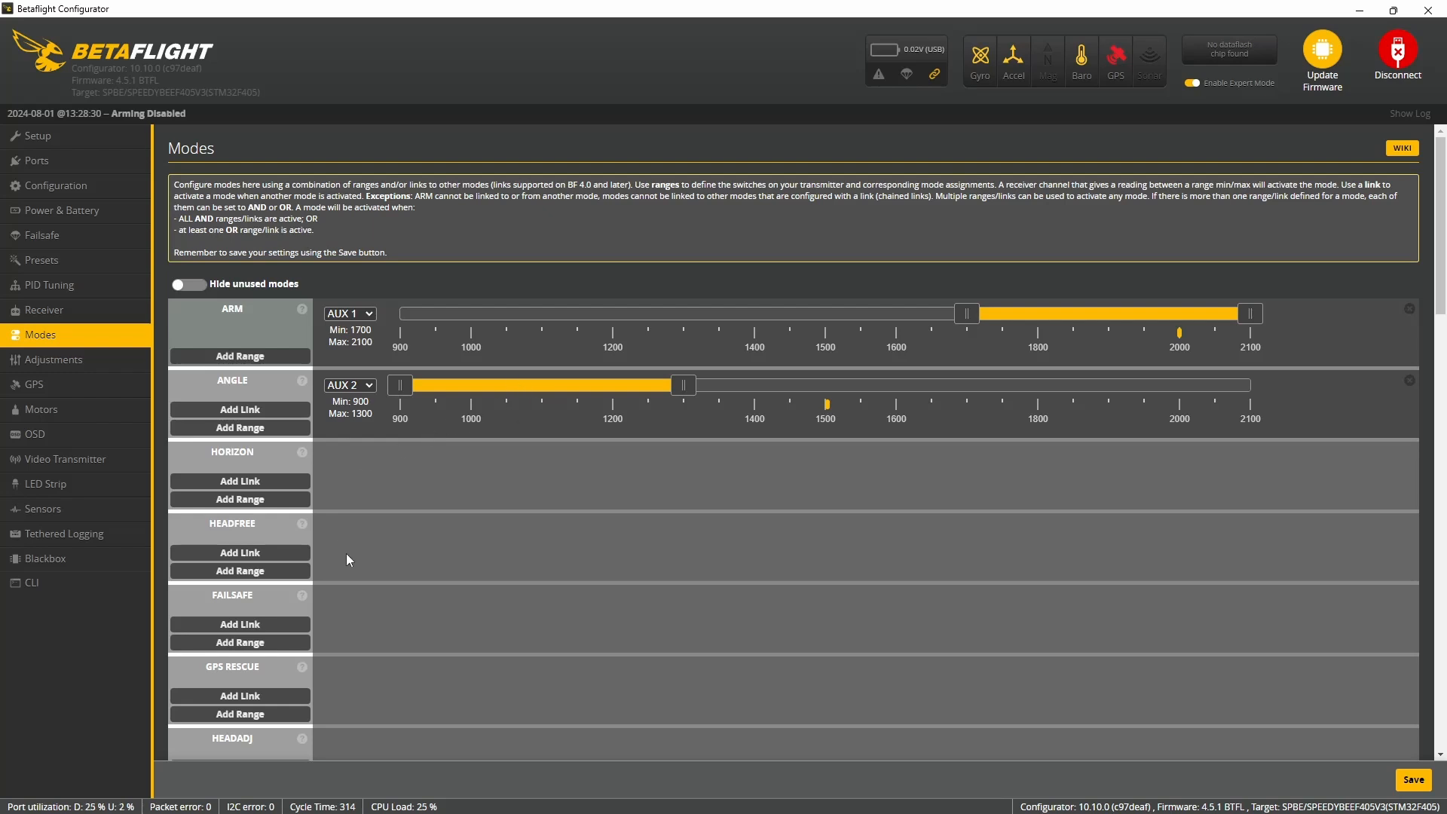
{"action": "left_click", "coordinate": [256, 499]}
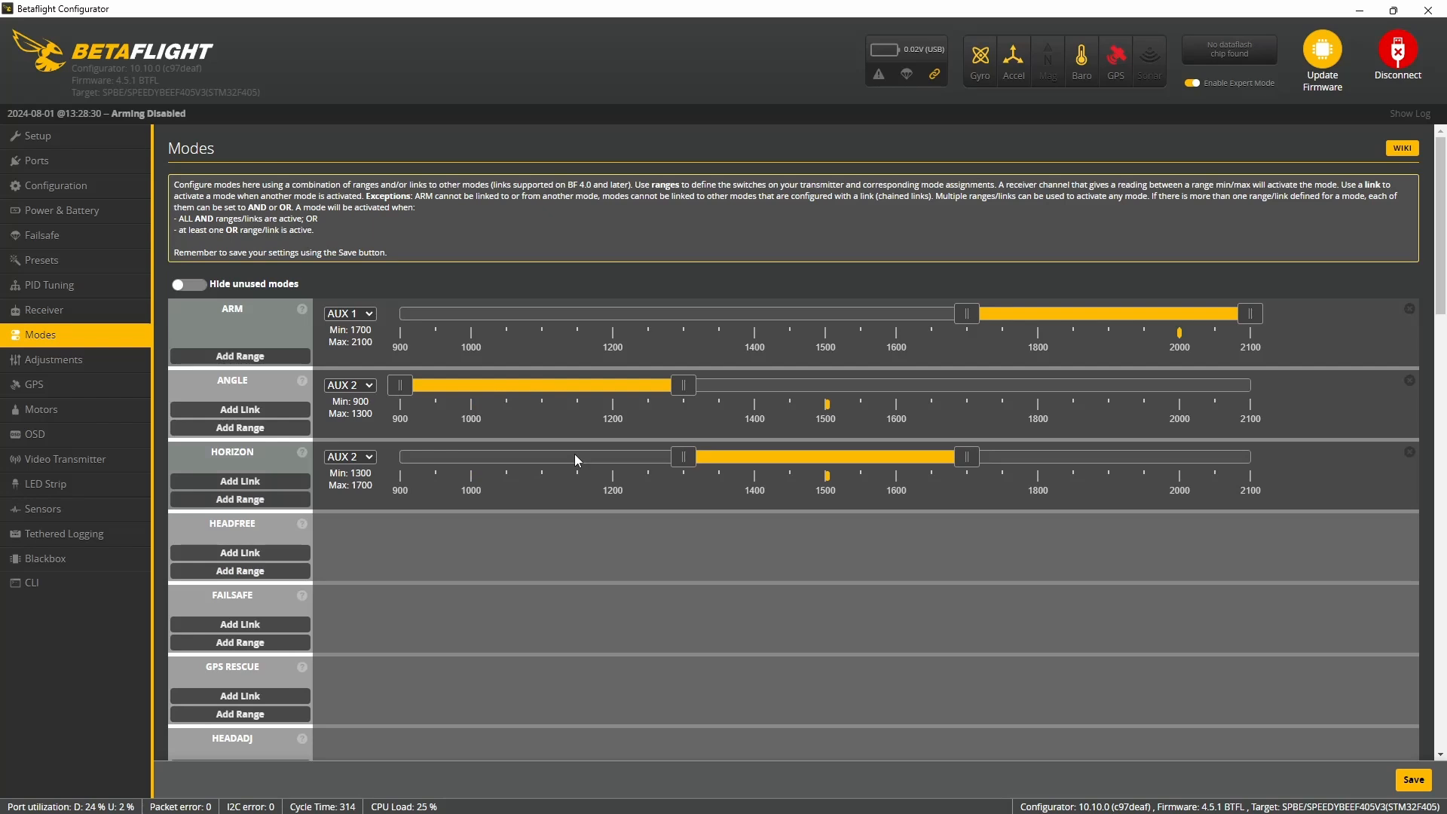
- Add an AIR MODE range on AUX 2 from 1700 to 2100
{"action": "scroll", "coordinate": [234, 596], "scroll_direction": "down", "scroll_amount": 3}
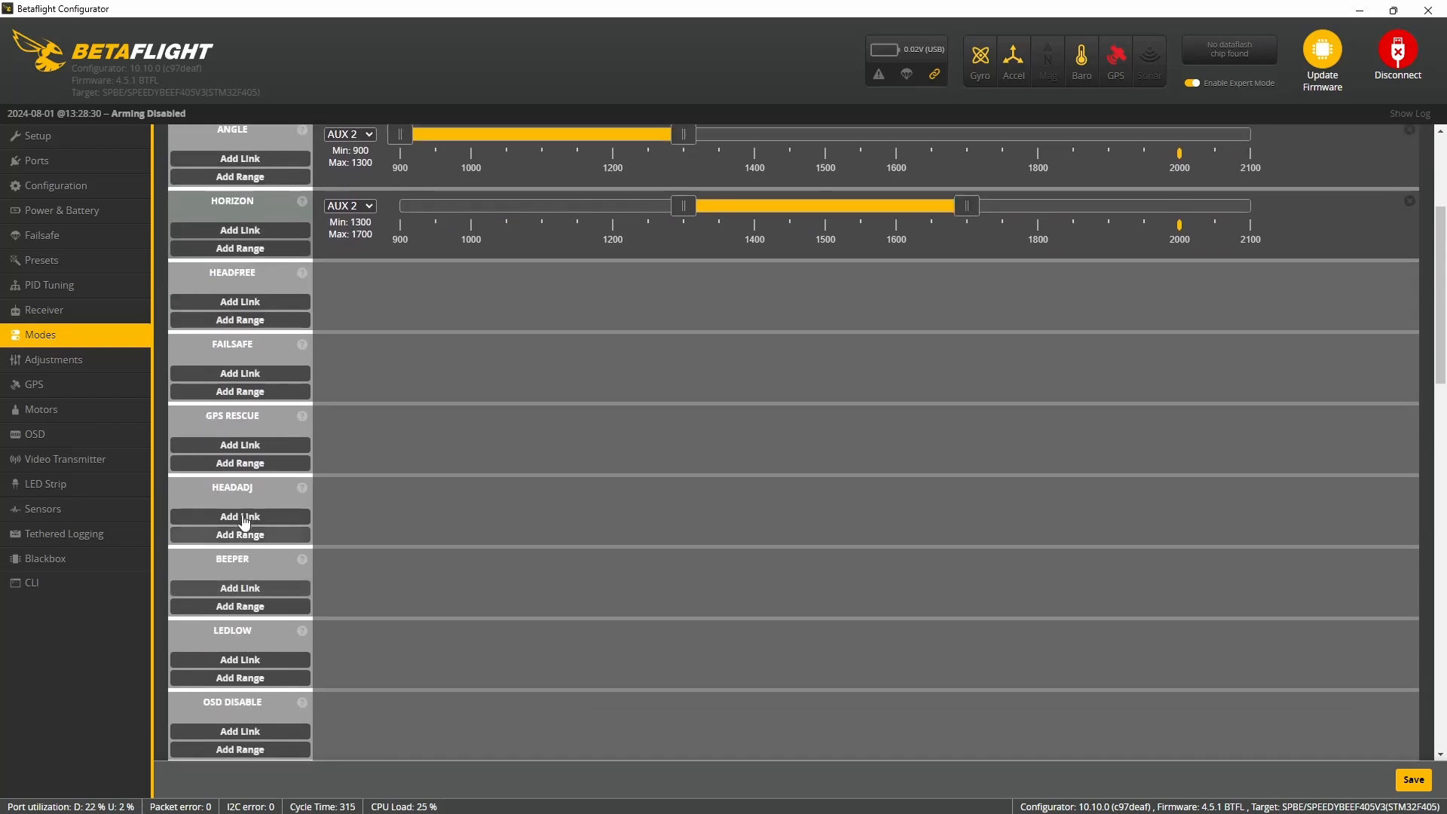
{"action": "scroll", "coordinate": [256, 507], "scroll_direction": "down", "scroll_amount": 5}
{"action": "scroll", "coordinate": [256, 516], "scroll_direction": "up", "scroll_amount": 2}
{"action": "left_click", "coordinate": [240, 712]}
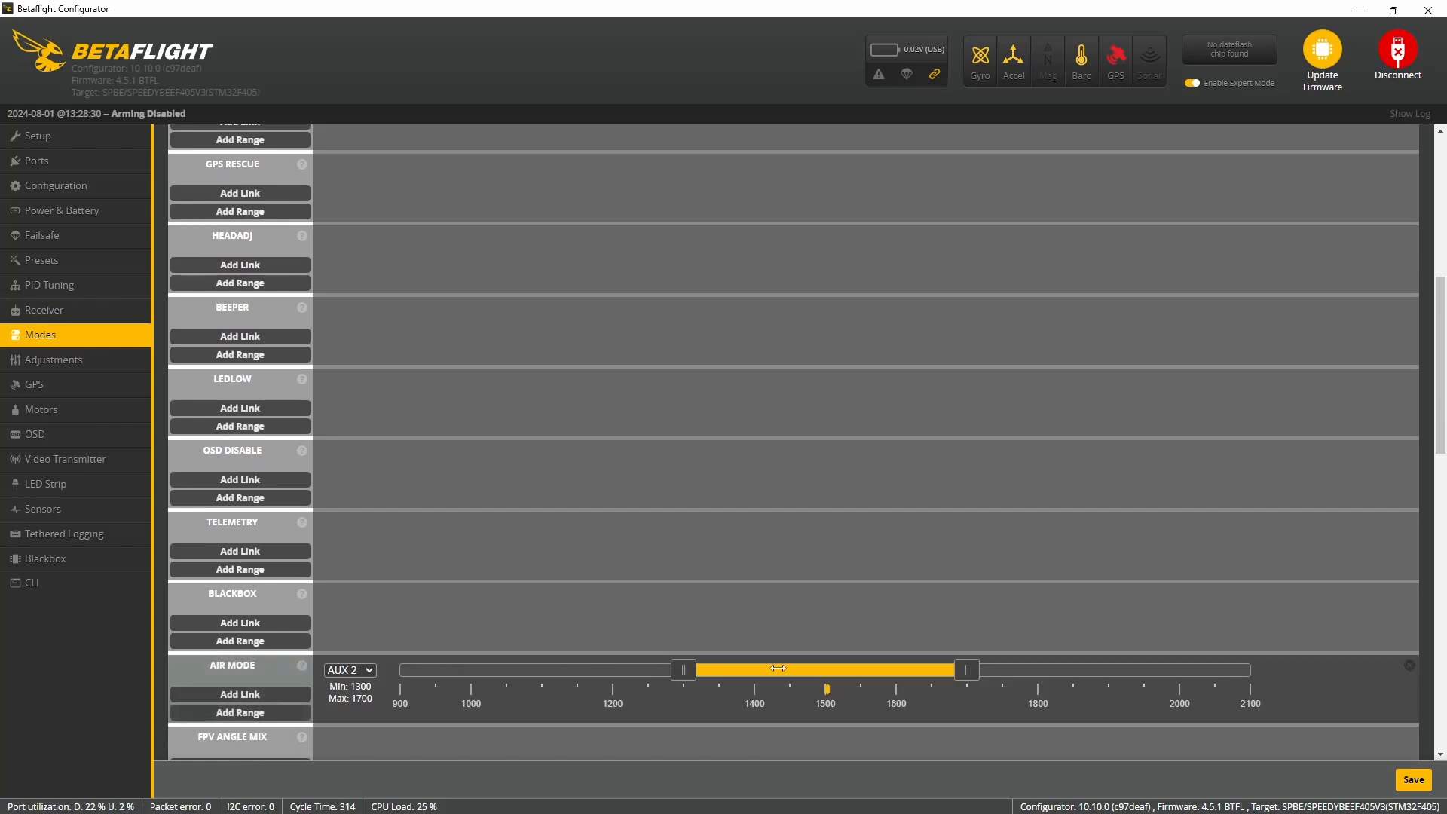
{"action": "left_click_drag", "start_coordinate": [778, 668], "coordinate": [1061, 668]}
- Add a BEEPER range on AUX 6 from 1700 to 2100
{"action": "scroll", "coordinate": [358, 609], "scroll_direction": "down", "scroll_amount": 5}
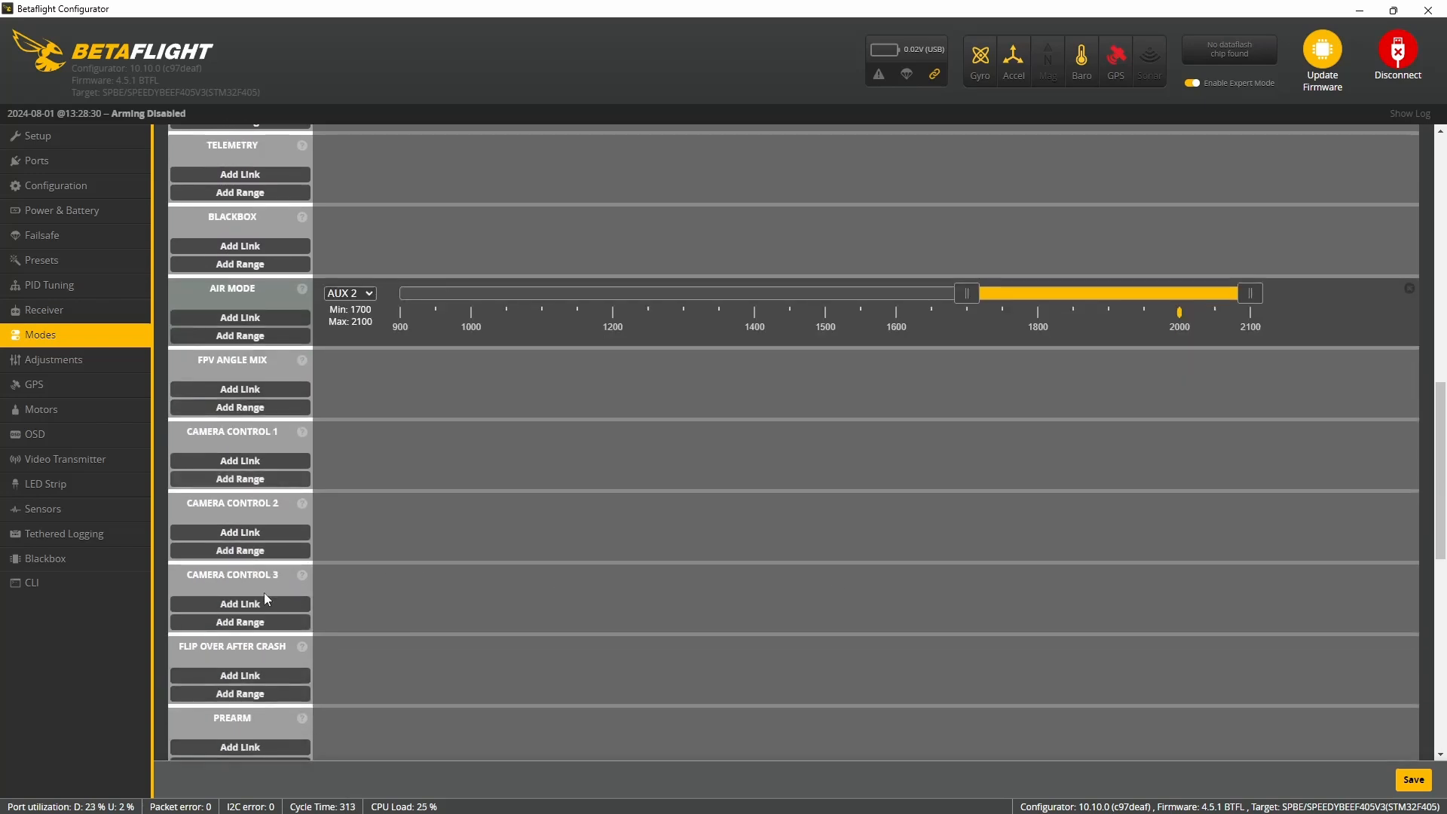
{"action": "scroll", "coordinate": [264, 592], "scroll_direction": "up", "scroll_amount": 2}
{"action": "scroll", "coordinate": [264, 591], "scroll_direction": "down", "scroll_amount": 2}
{"action": "scroll", "coordinate": [264, 590], "scroll_direction": "up", "scroll_amount": 3}
{"action": "scroll", "coordinate": [264, 590], "scroll_direction": "up", "scroll_amount": 4}
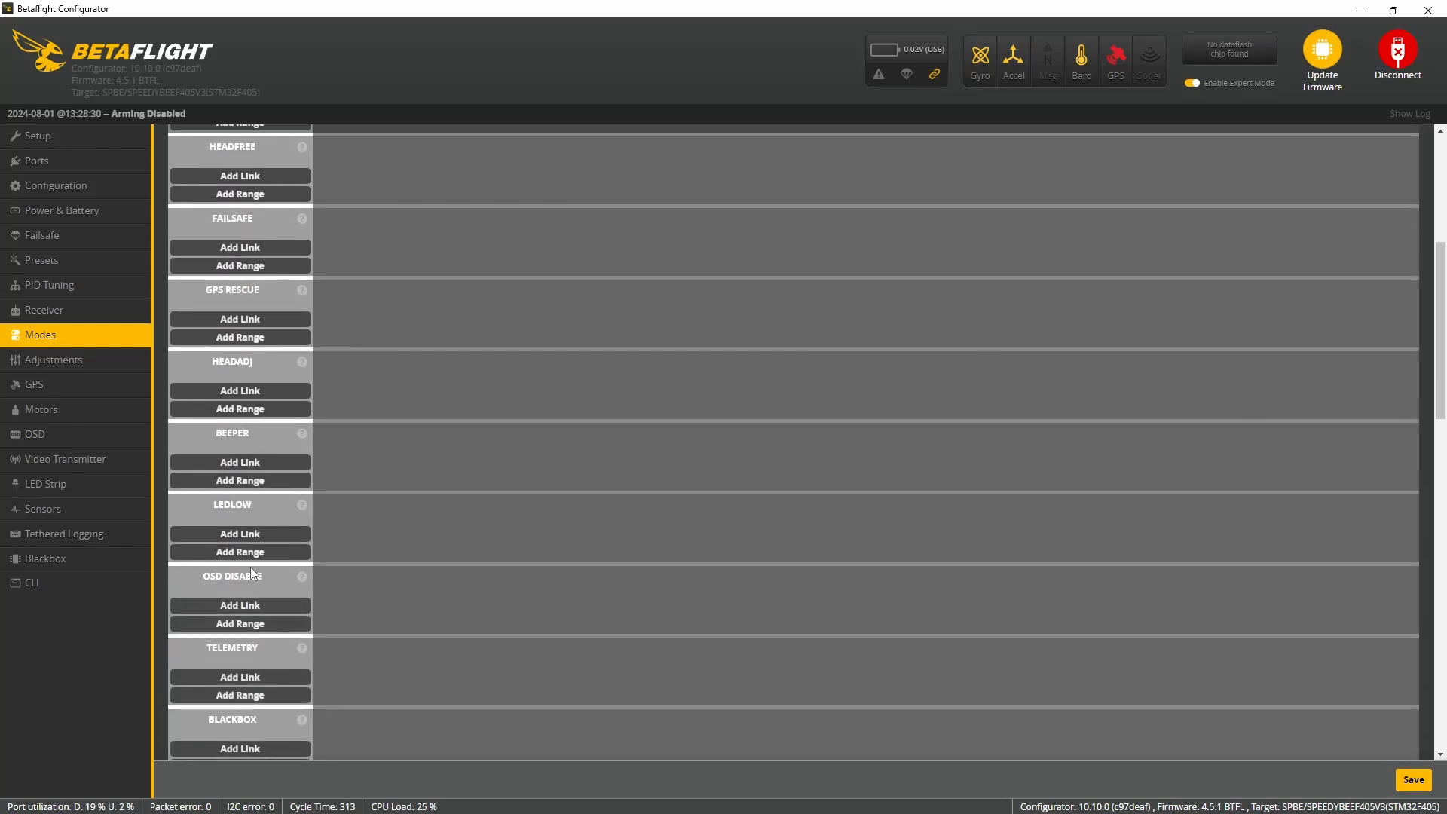
{"action": "scroll", "coordinate": [250, 564], "scroll_direction": "up", "scroll_amount": 2}
{"action": "left_click", "coordinate": [266, 607]}
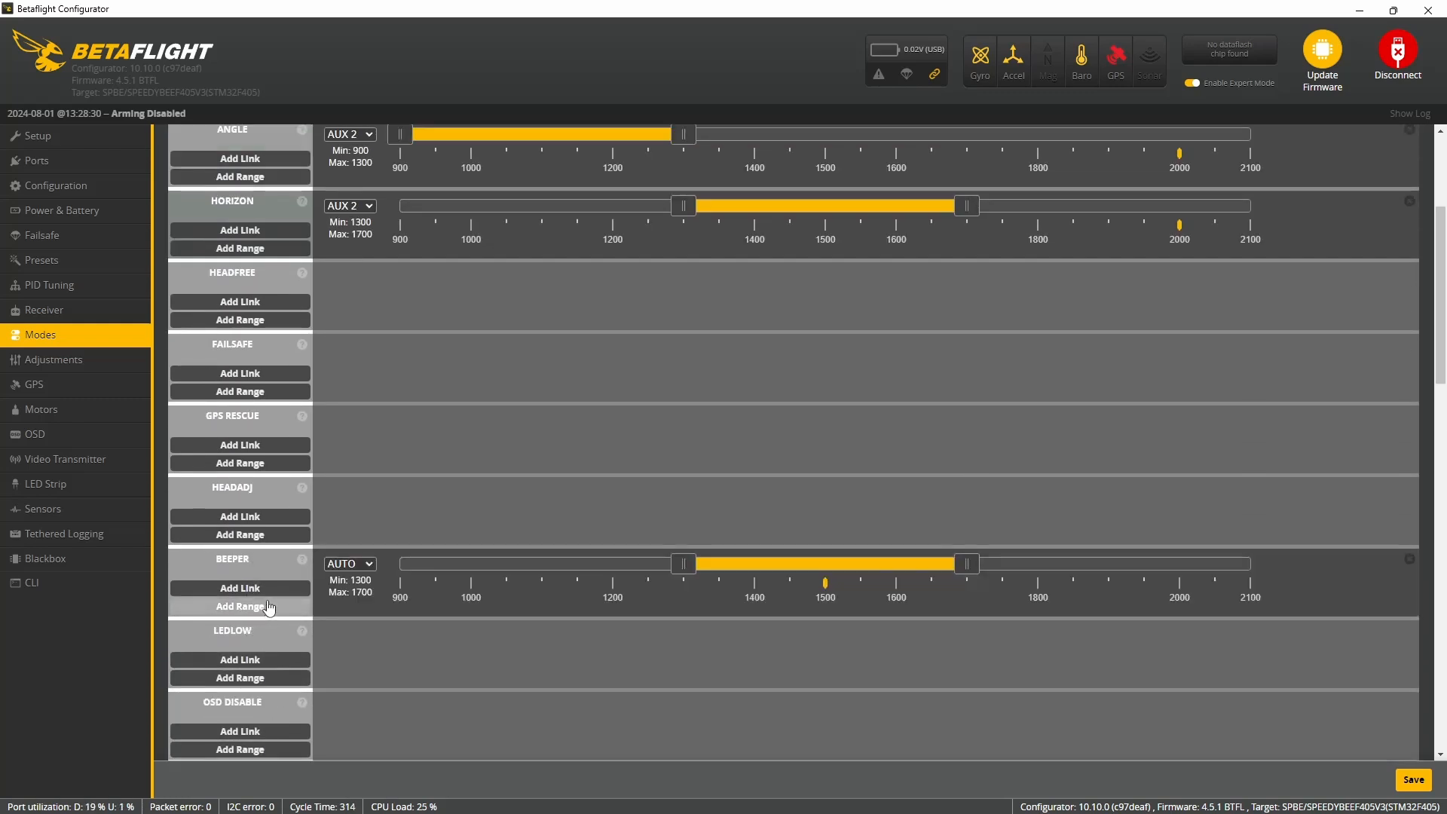
{"action": "left_click_drag", "start_coordinate": [843, 578], "coordinate": [1123, 565]}
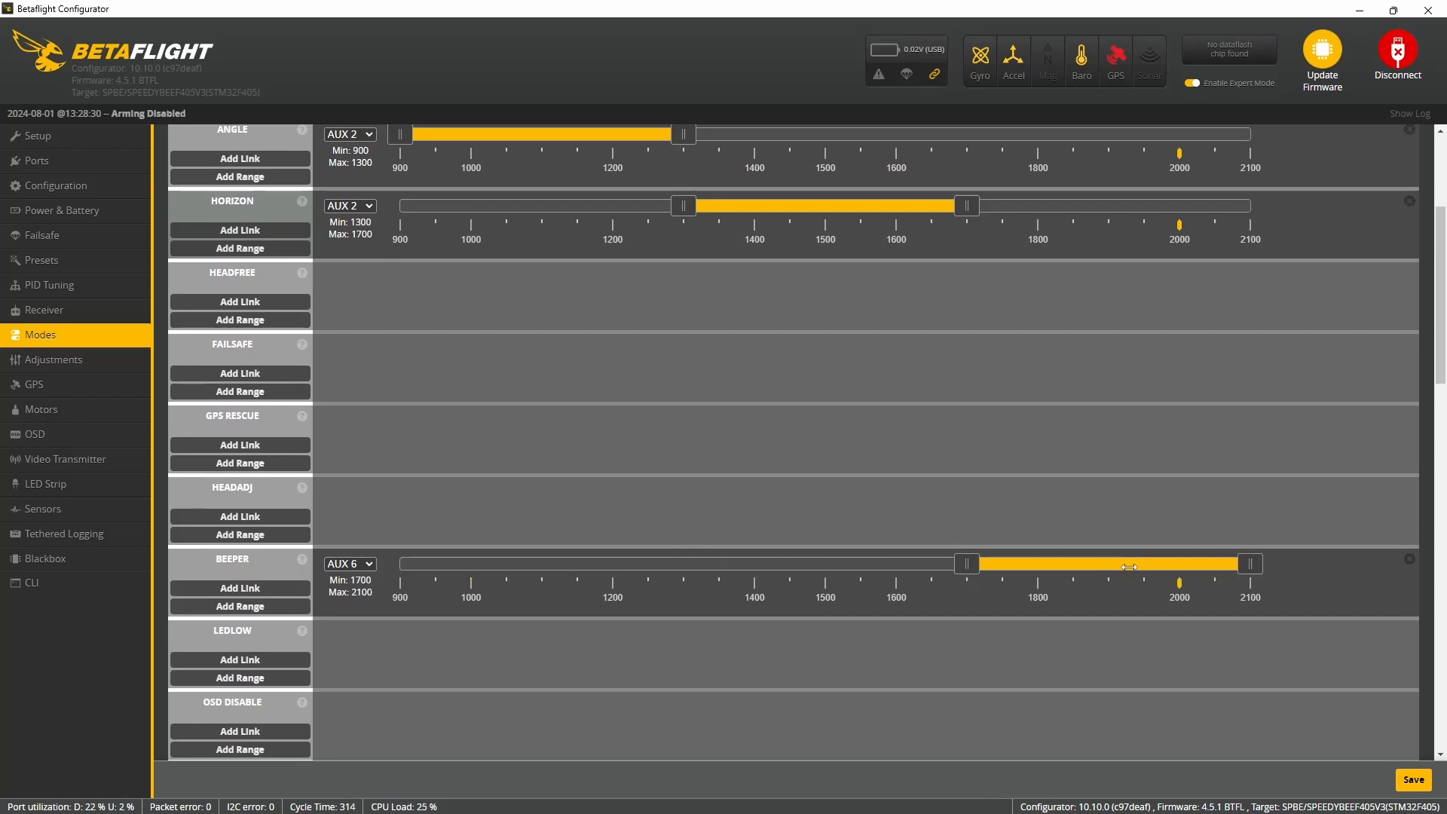
- Add a GPS RESCUE range on AUX 4 from 1700 to 2100
{"action": "scroll", "coordinate": [247, 537], "scroll_direction": "up", "scroll_amount": 2}
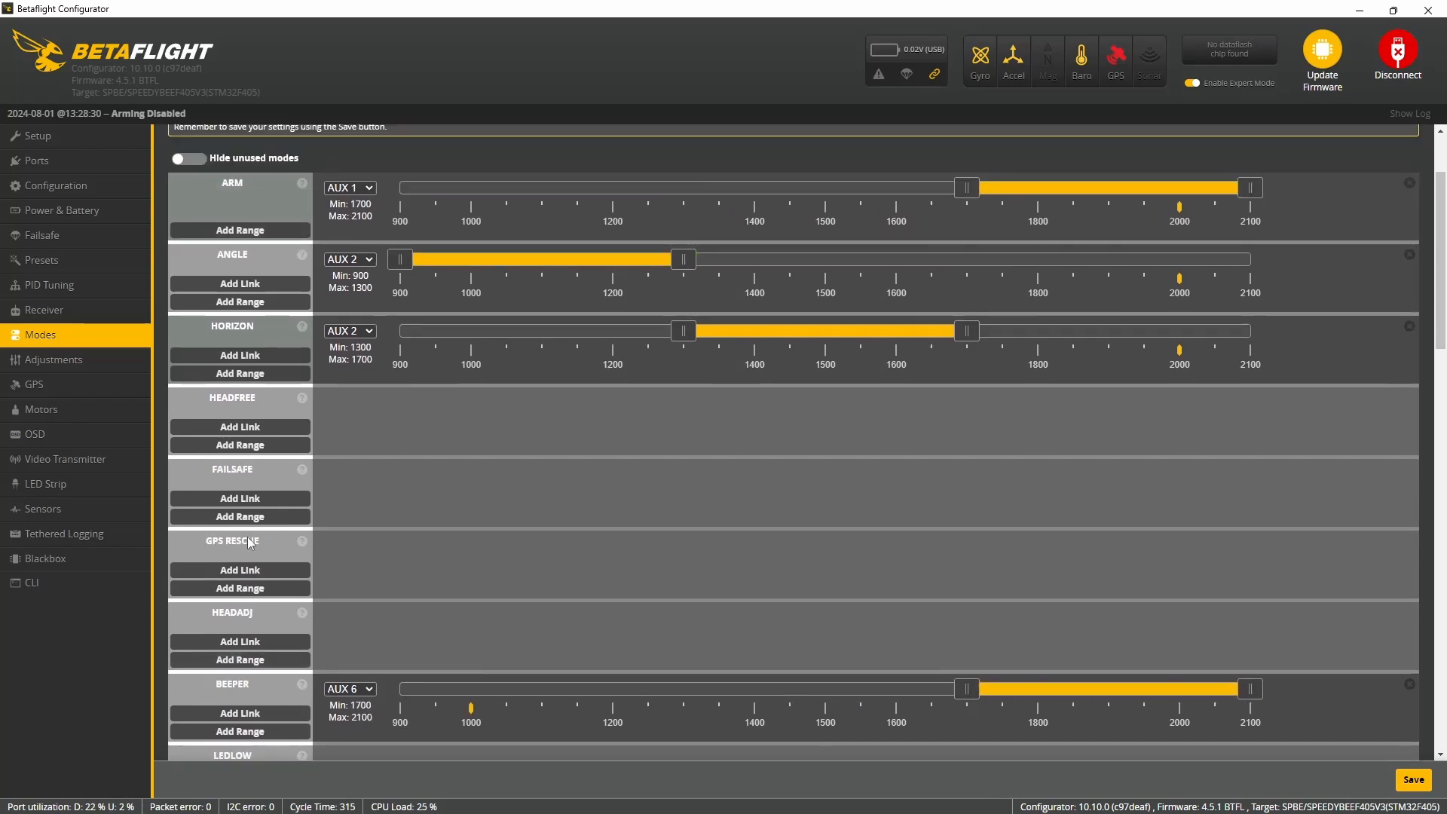
{"action": "left_click", "coordinate": [252, 589]}
{"action": "left_click_drag", "start_coordinate": [750, 546], "coordinate": [1034, 545]}
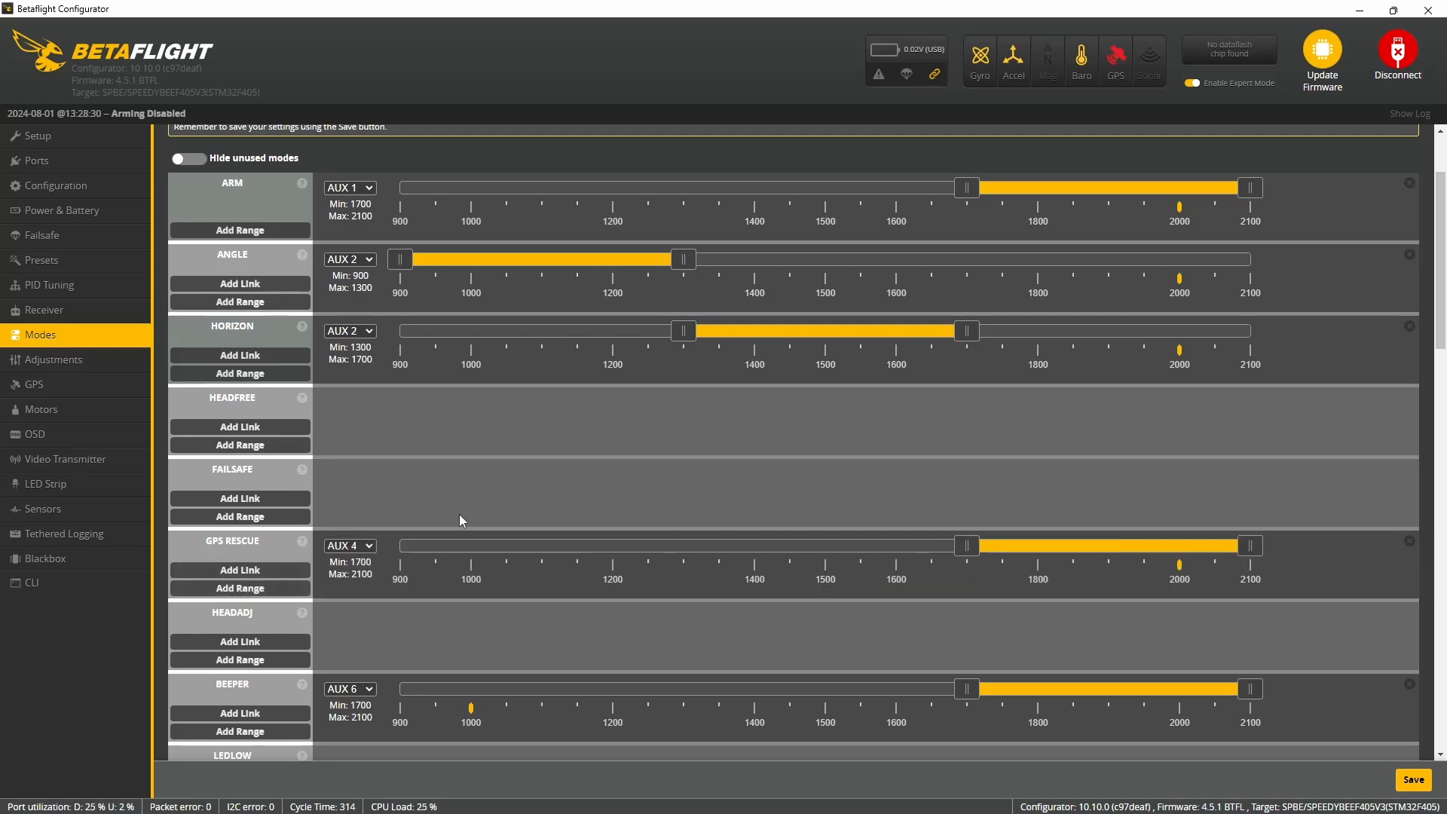
- Review all assigned mode ranges and save the mode settings
{"action": "scroll", "coordinate": [275, 510], "scroll_direction": "up", "scroll_amount": 2}
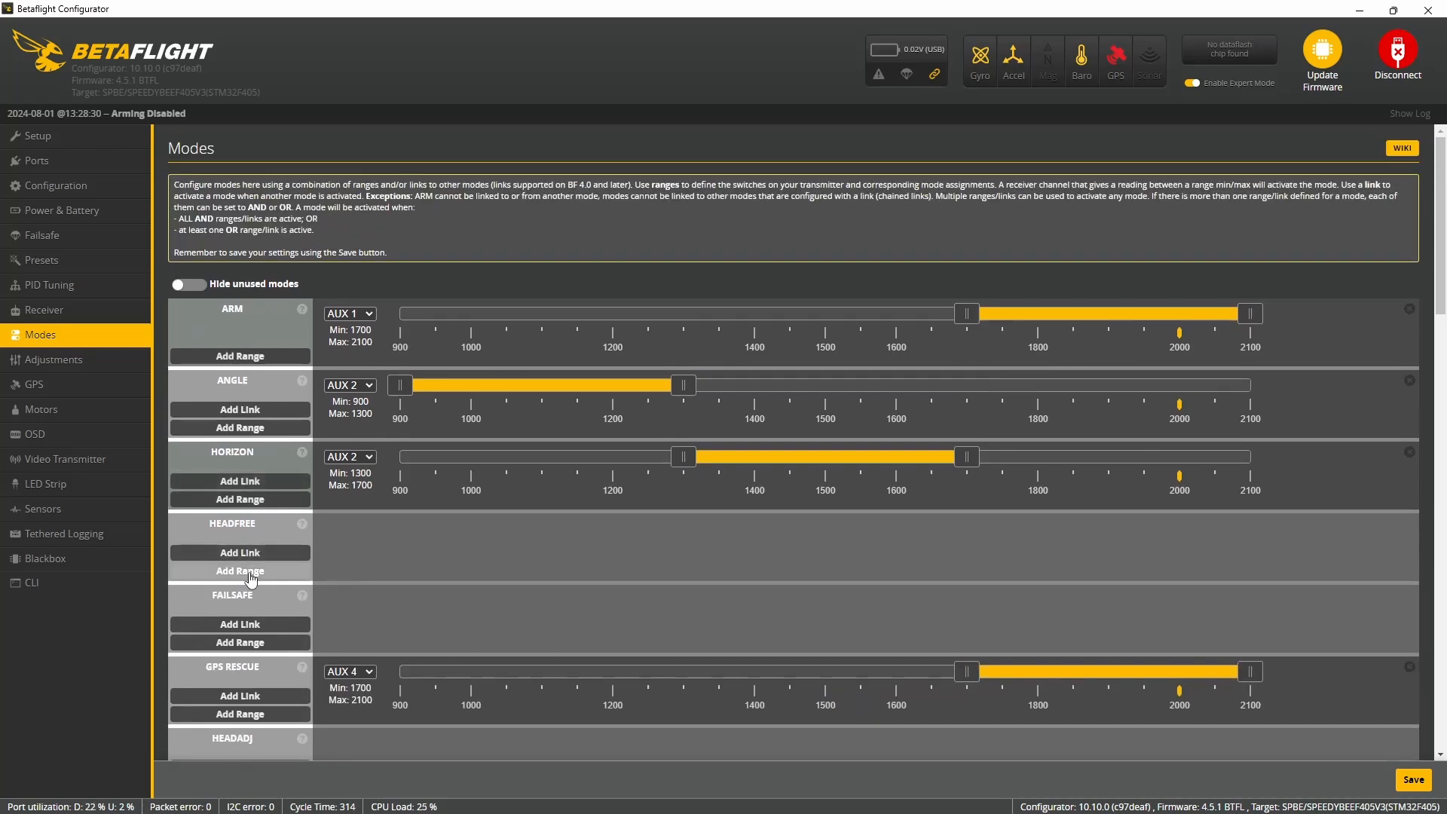
{"action": "scroll", "coordinate": [253, 542], "scroll_direction": "down", "scroll_amount": 2}
{"action": "scroll", "coordinate": [260, 422], "scroll_direction": "down", "scroll_amount": 2}
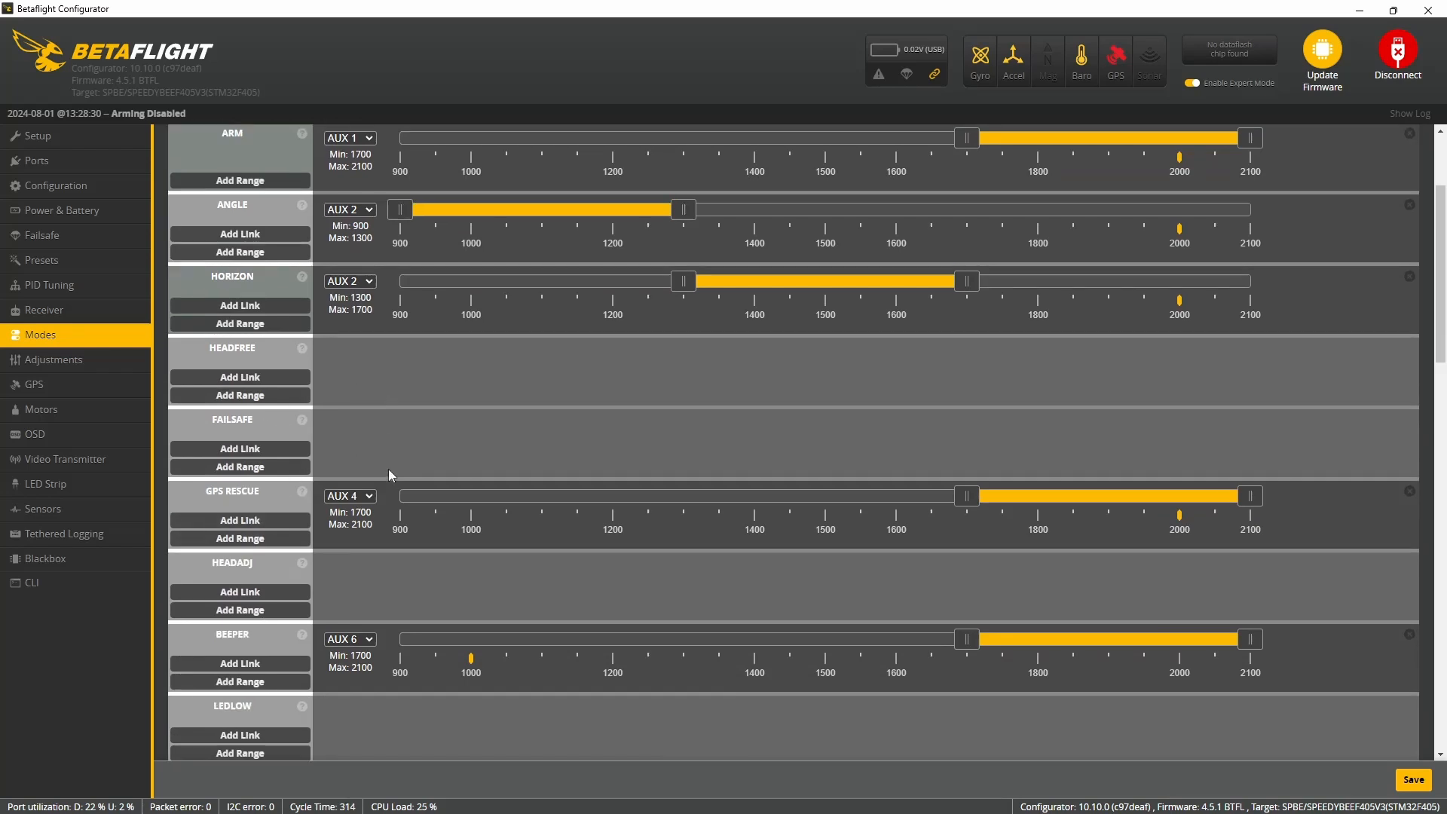
{"action": "scroll", "coordinate": [248, 459], "scroll_direction": "down", "scroll_amount": 10}
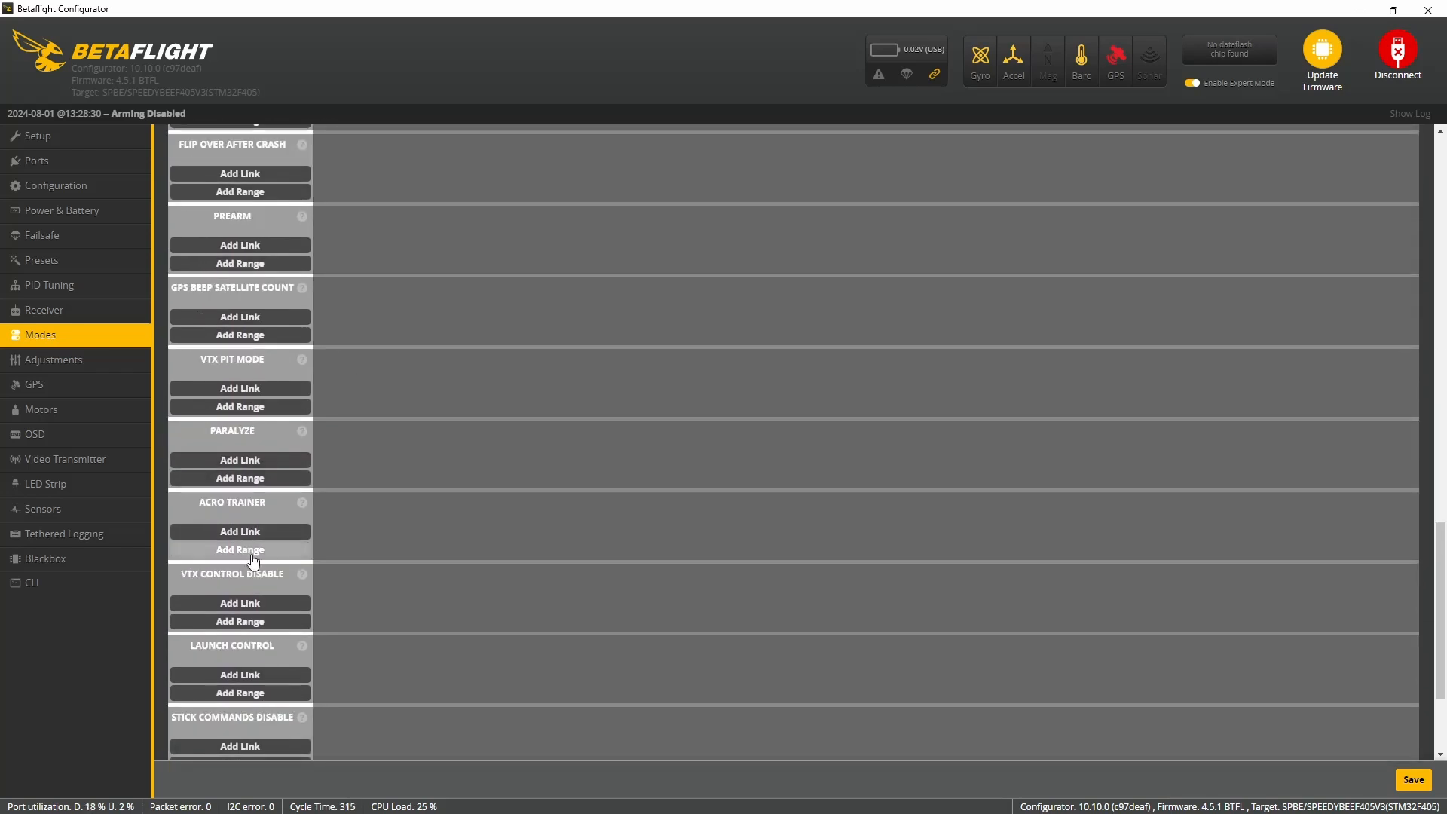
{"action": "left_click", "coordinate": [1413, 779]}
- In the GPS configuration, enable Use Galileo and Set Home Point Once, set ground assistance to Auto-detect, and save with a reboot
{"action": "left_click", "coordinate": [62, 360]}
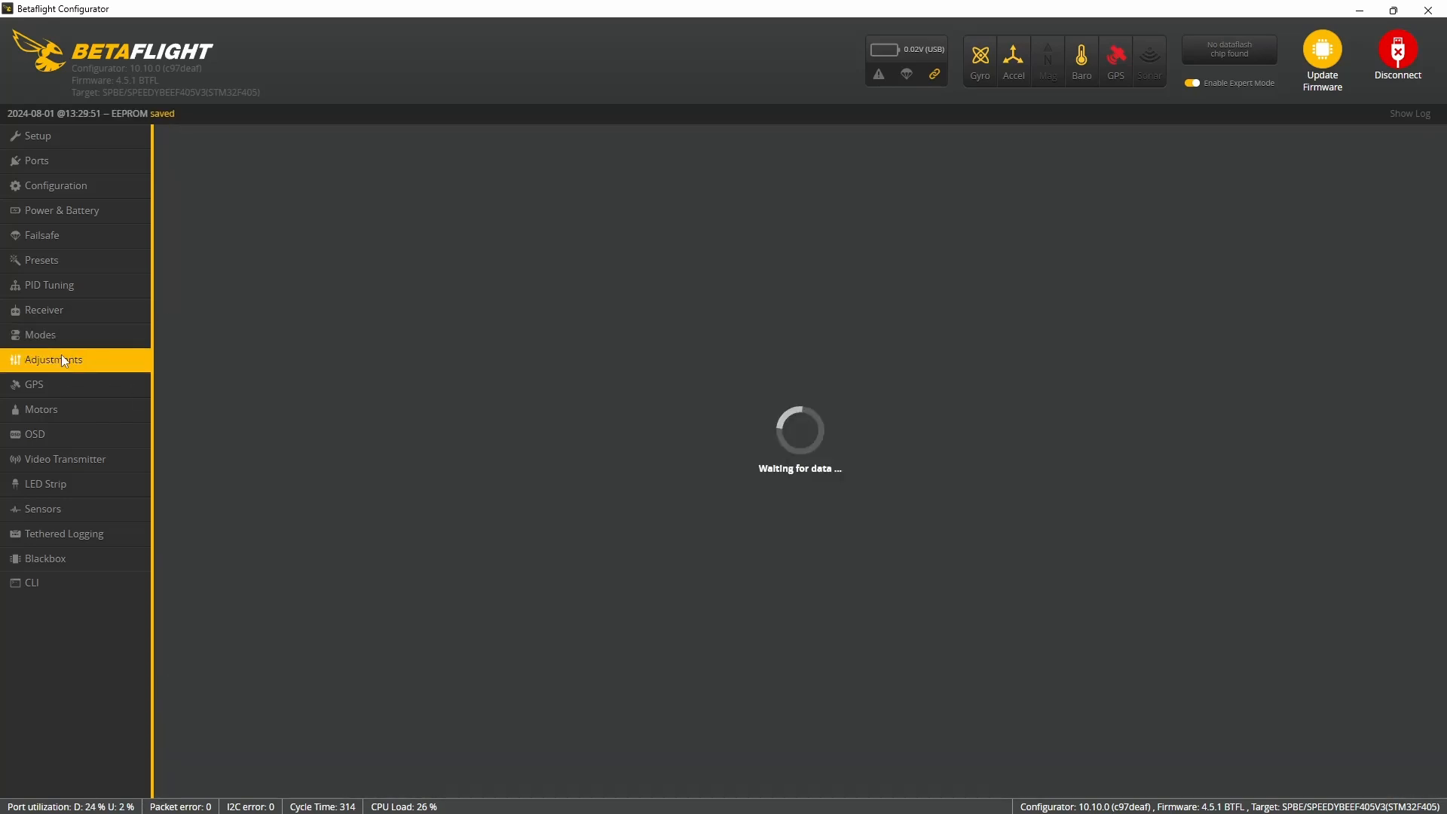
{"action": "left_click", "coordinate": [47, 388]}
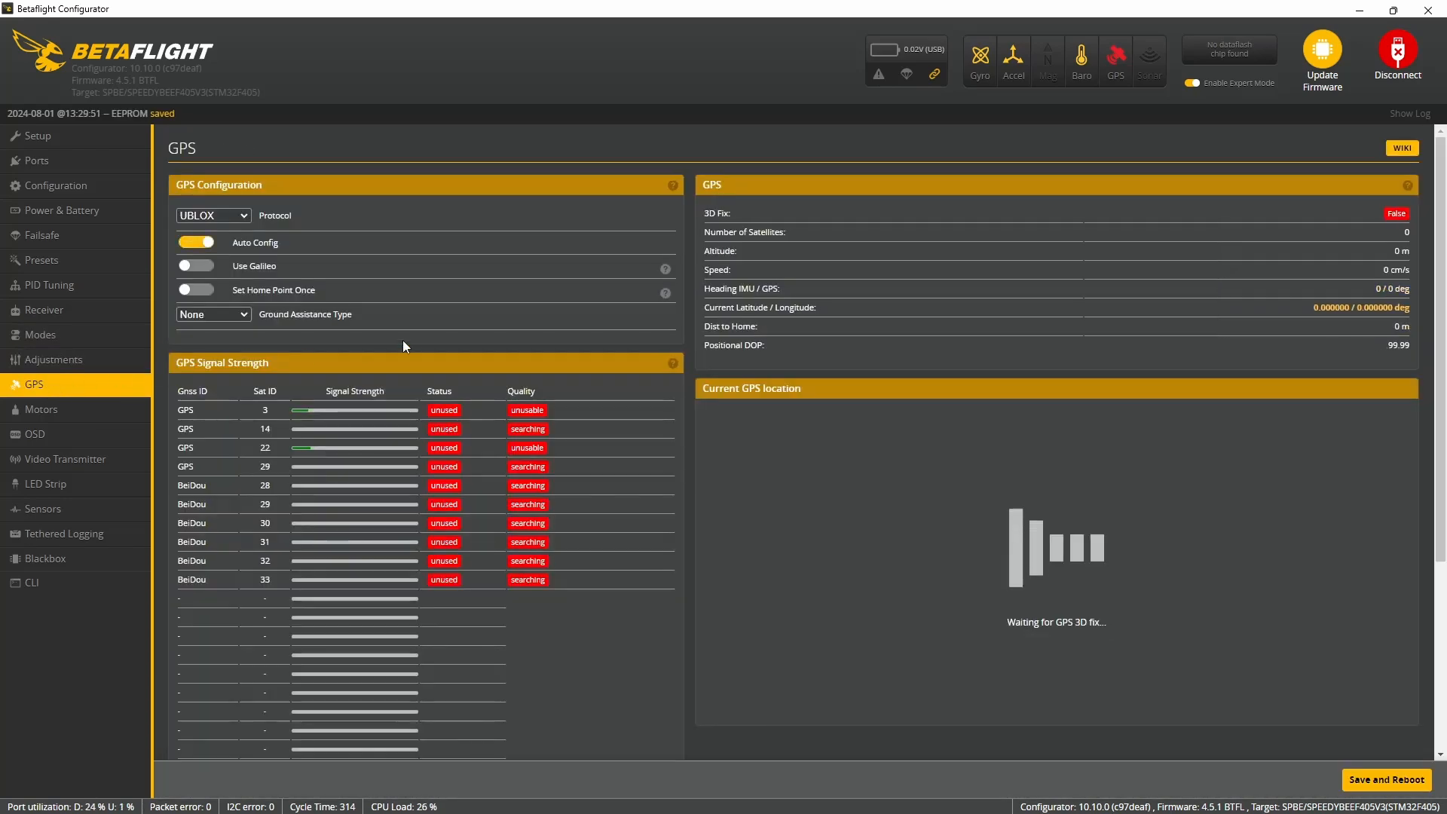
{"action": "left_click", "coordinate": [219, 294]}
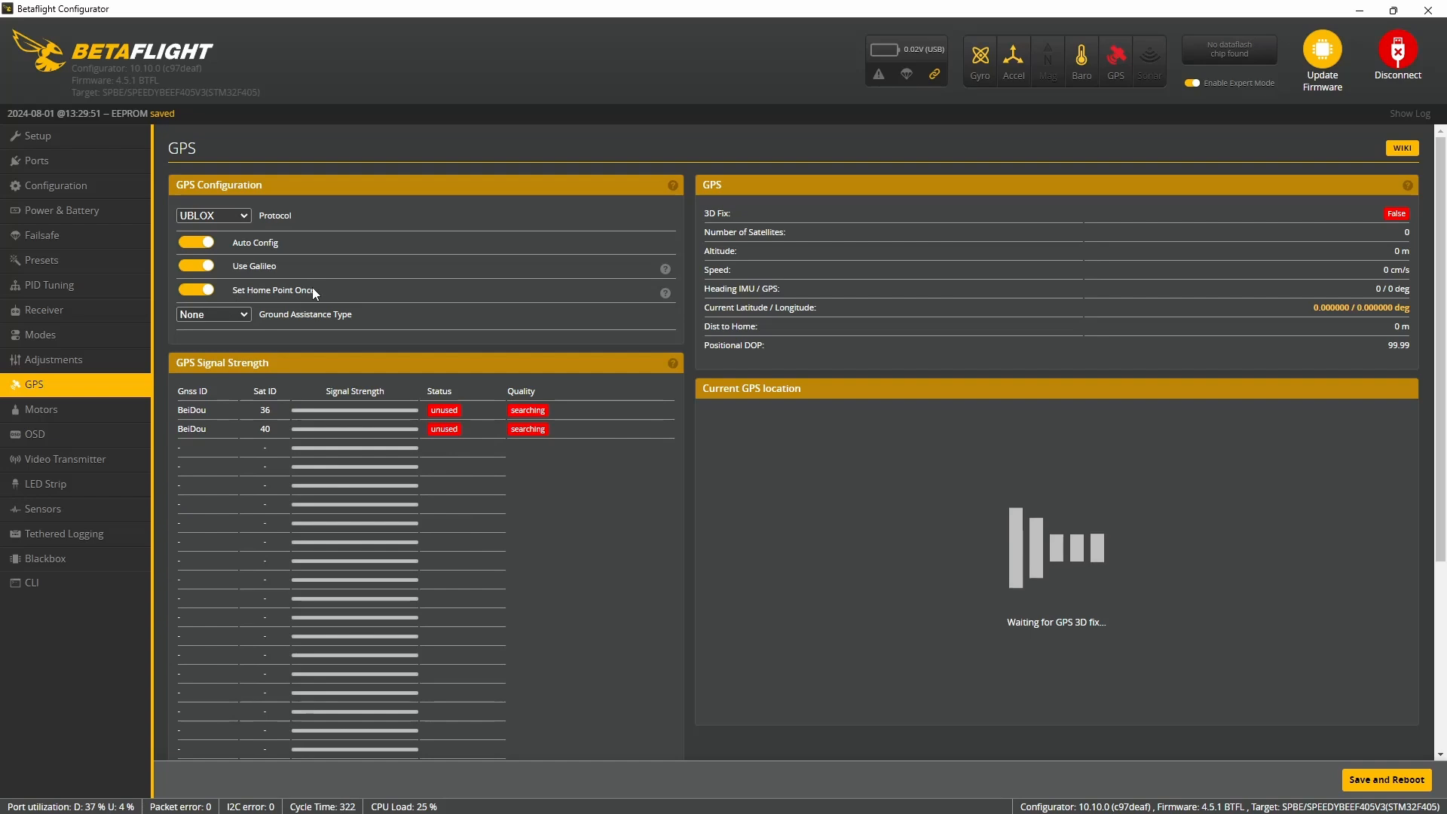
{"action": "left_click", "coordinate": [219, 315]}
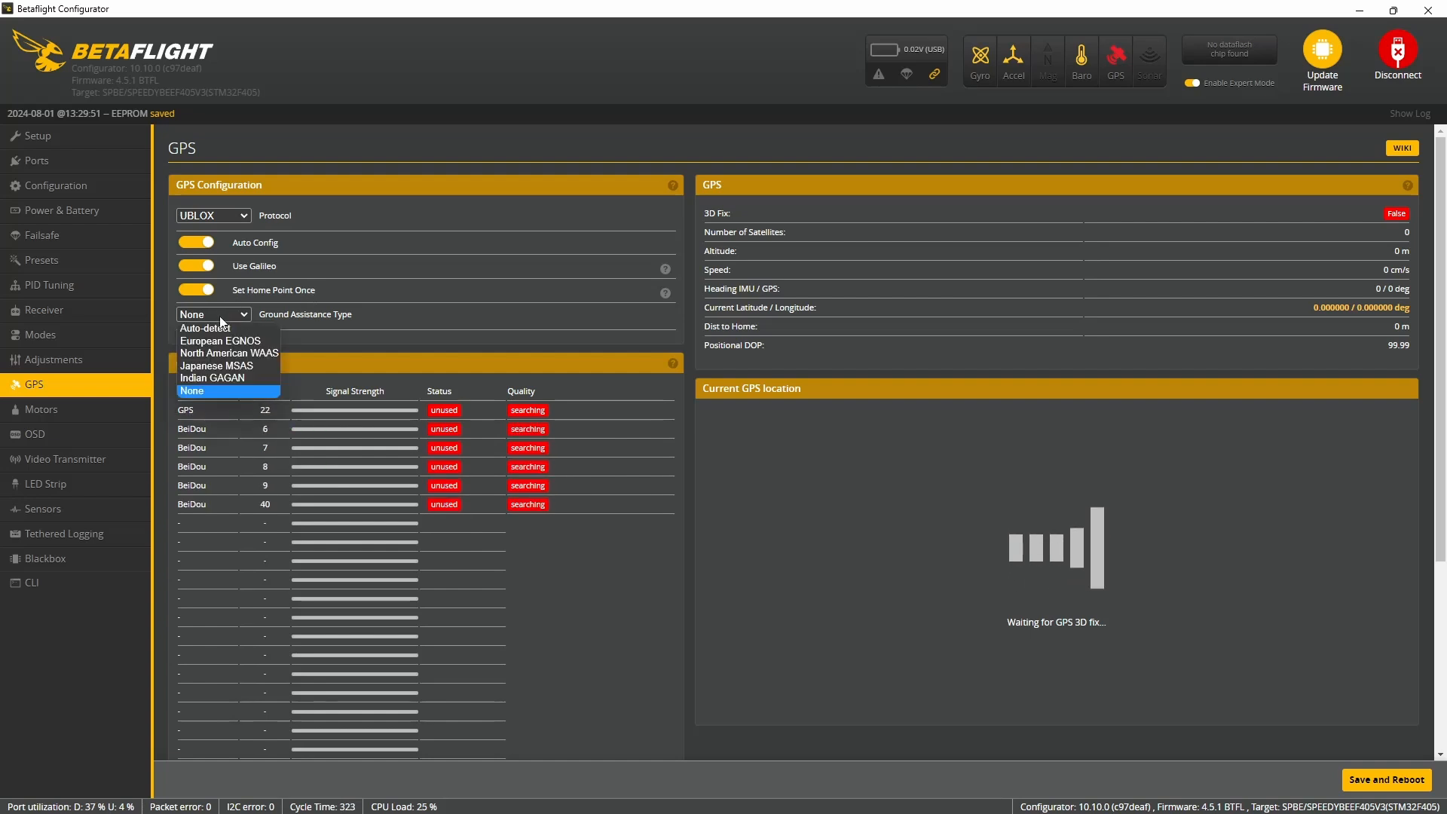
{"action": "left_click", "coordinate": [216, 332]}
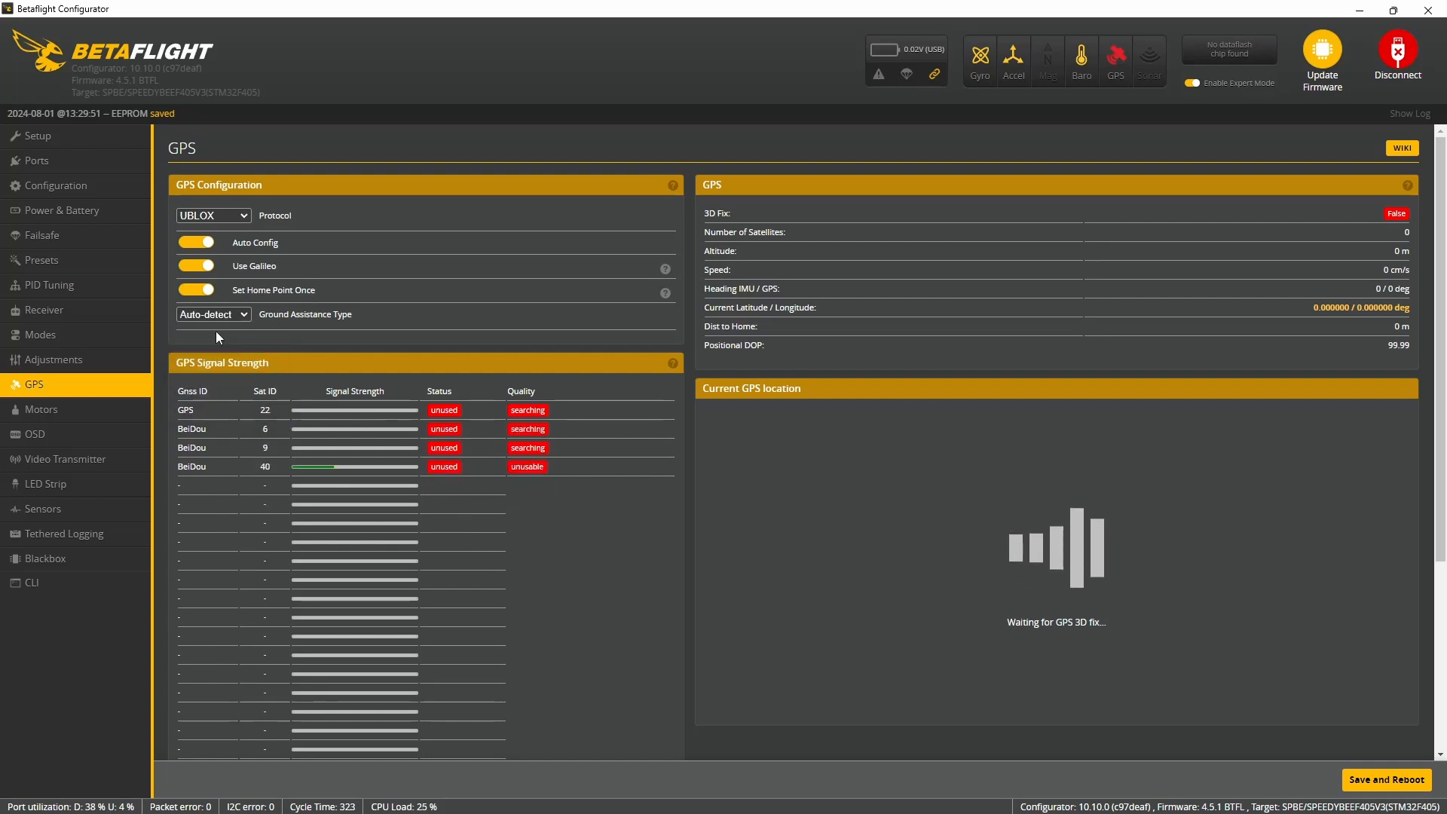
{"action": "left_click", "coordinate": [1387, 781]}
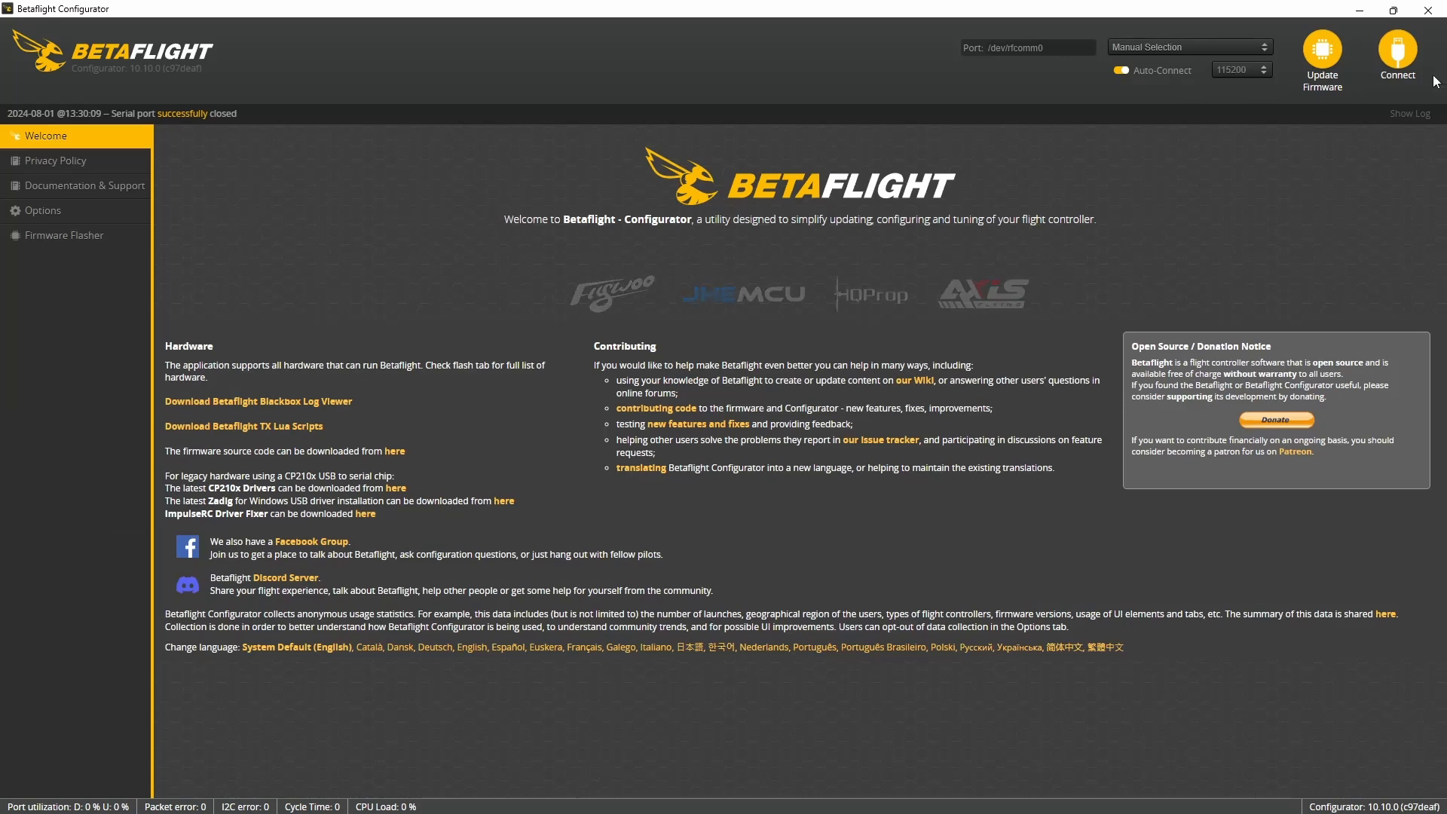
- Start the motor reordering tool after acknowledging that the propellers are removed
{"action": "left_click", "coordinate": [34, 421]}
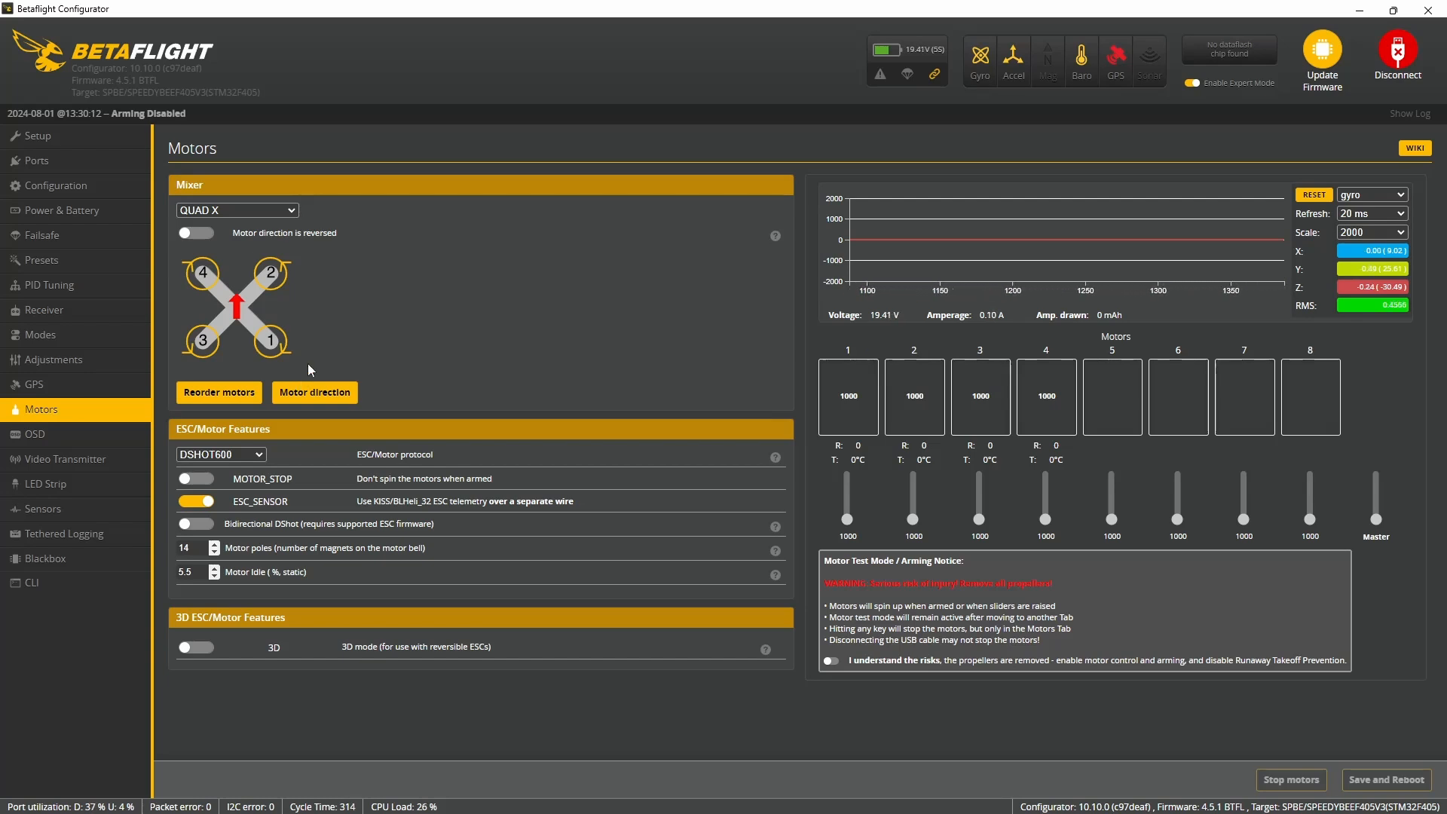
{"action": "left_click", "coordinate": [236, 404]}
{"action": "left_click", "coordinate": [591, 347]}
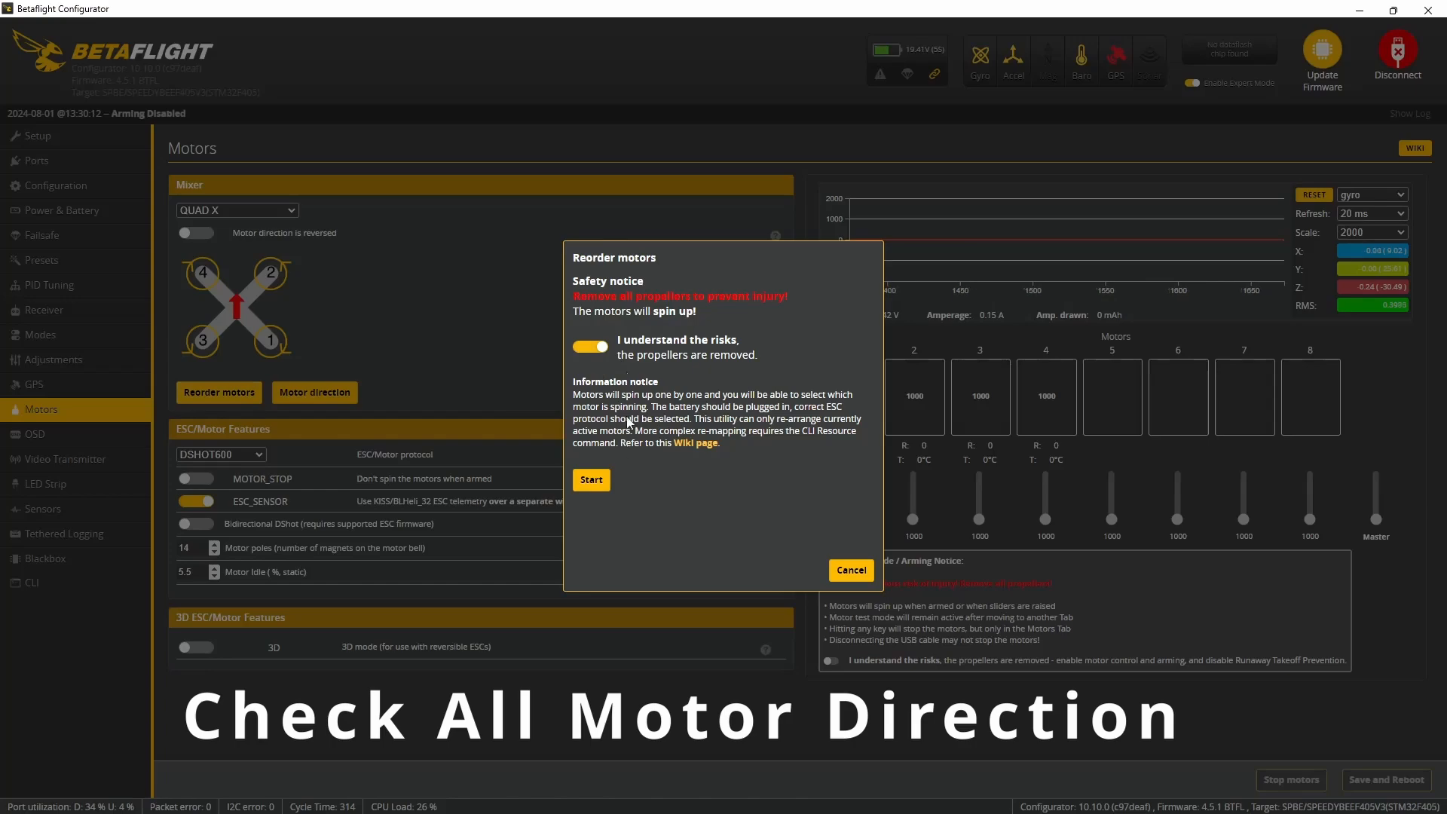
{"action": "left_click", "coordinate": [594, 479]}
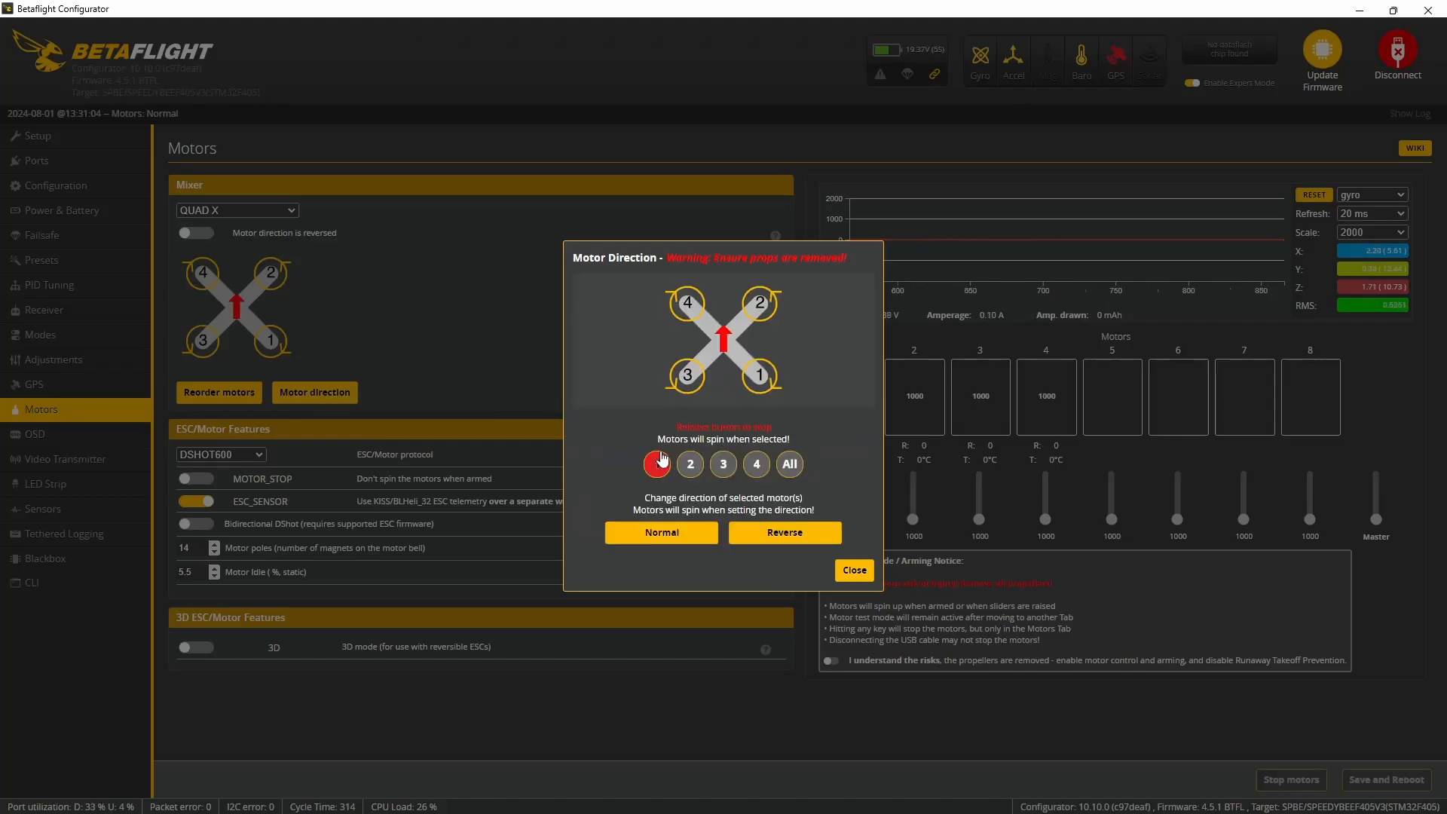
- Test the motors' spin directions with the motor direction tool, set motor 4 to normal, and close the tool
{"action": "left_click", "coordinate": [657, 461]}
{"action": "left_click", "coordinate": [690, 463]}
{"action": "left_click", "coordinate": [786, 537]}
{"action": "left_click", "coordinate": [693, 469]}
{"action": "left_click", "coordinate": [693, 470]}
{"action": "left_click", "coordinate": [659, 467]}
{"action": "left_click", "coordinate": [714, 462]}
{"action": "left_click", "coordinate": [757, 464]}
{"action": "left_click", "coordinate": [777, 534]}
{"action": "left_click", "coordinate": [707, 535]}
{"action": "left_click", "coordinate": [854, 571]}
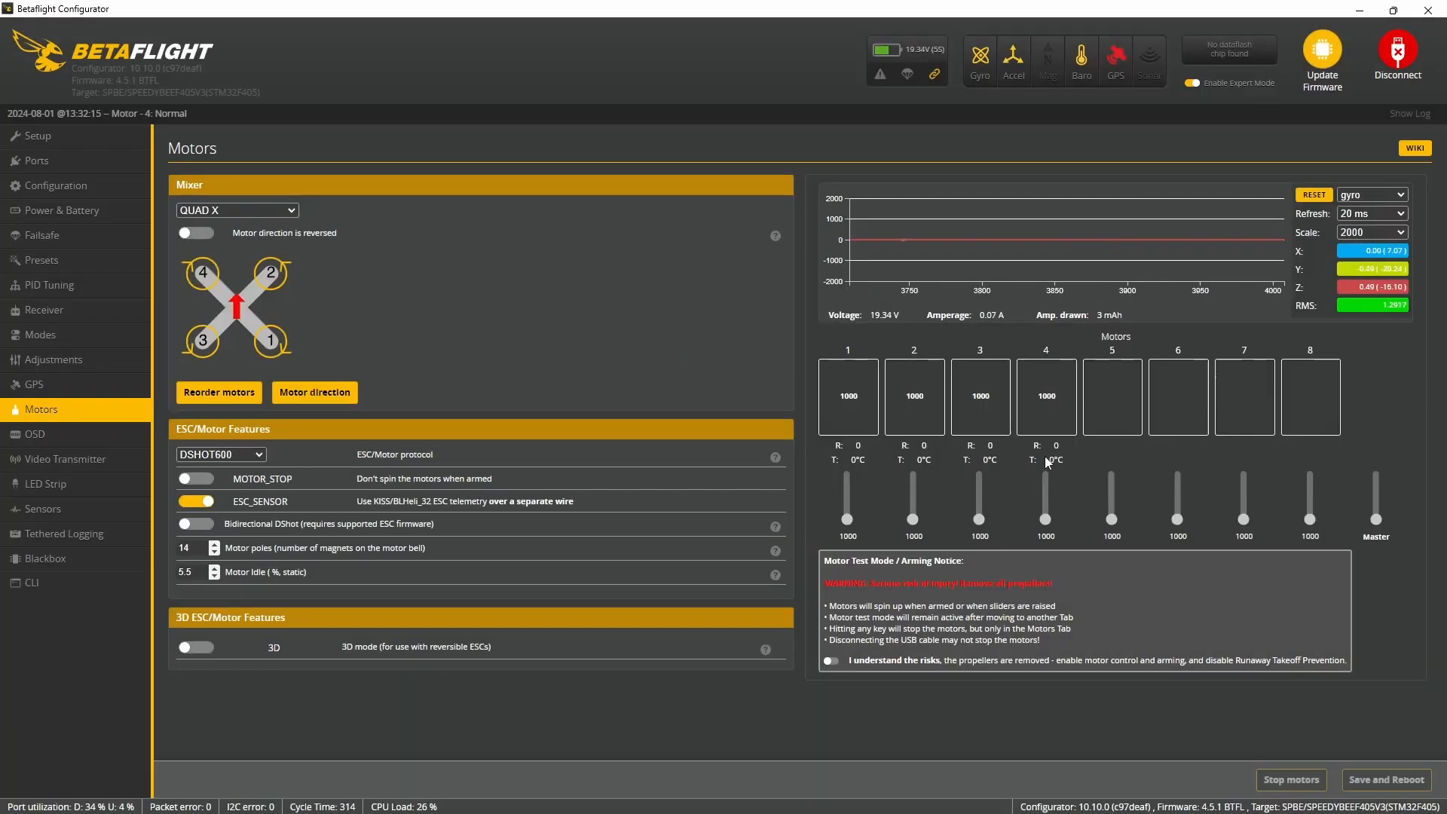
- In the OSD preview, move the GPS satellite count to the lower-left area and place the altitude directly above it
{"action": "left_click", "coordinate": [113, 435]}
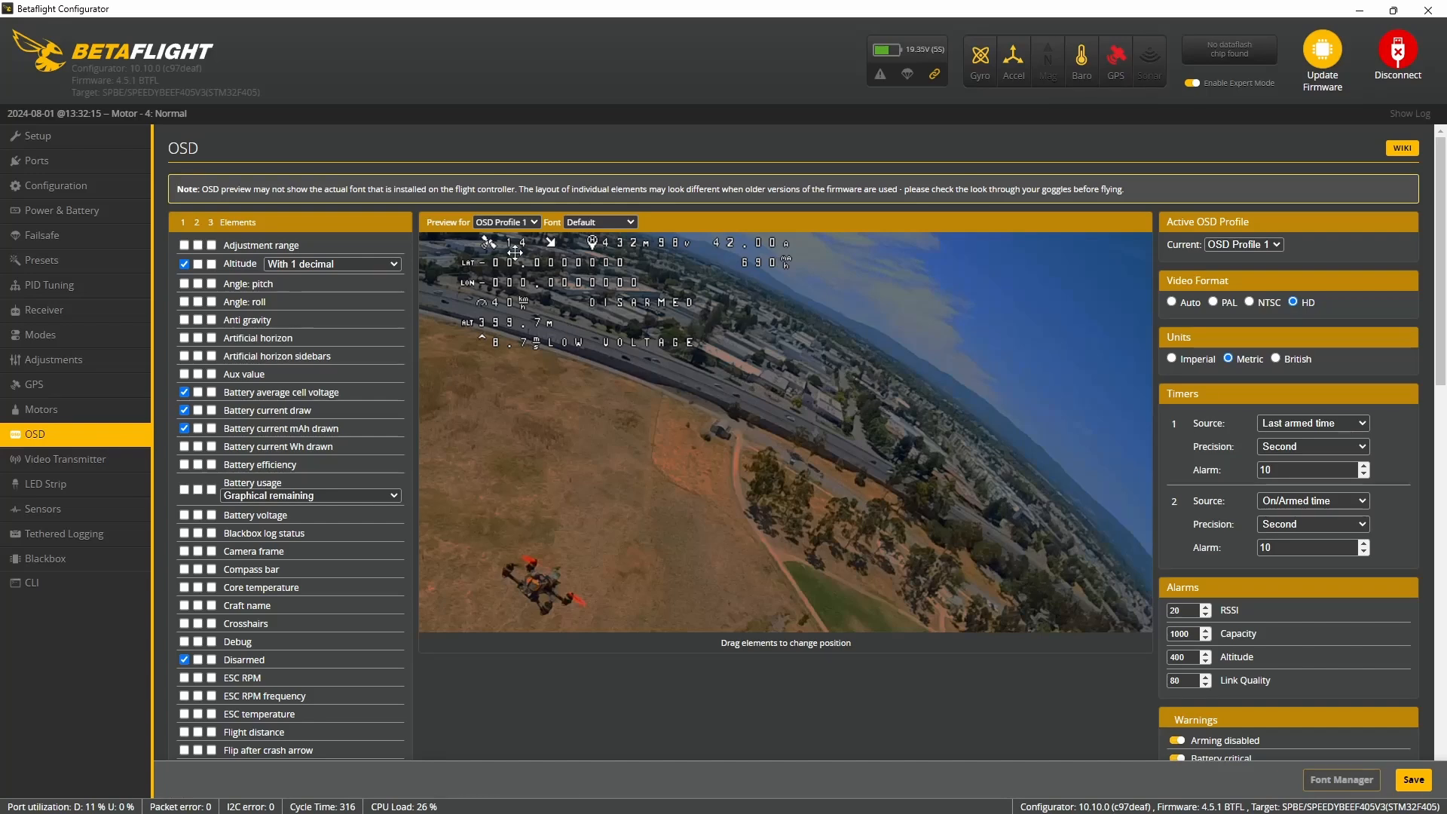
{"action": "left_click_drag", "start_coordinate": [506, 245], "coordinate": [492, 332]}
{"action": "left_click_drag", "start_coordinate": [476, 545], "coordinate": [476, 576]}
{"action": "left_click_drag", "start_coordinate": [471, 319], "coordinate": [477, 541]}
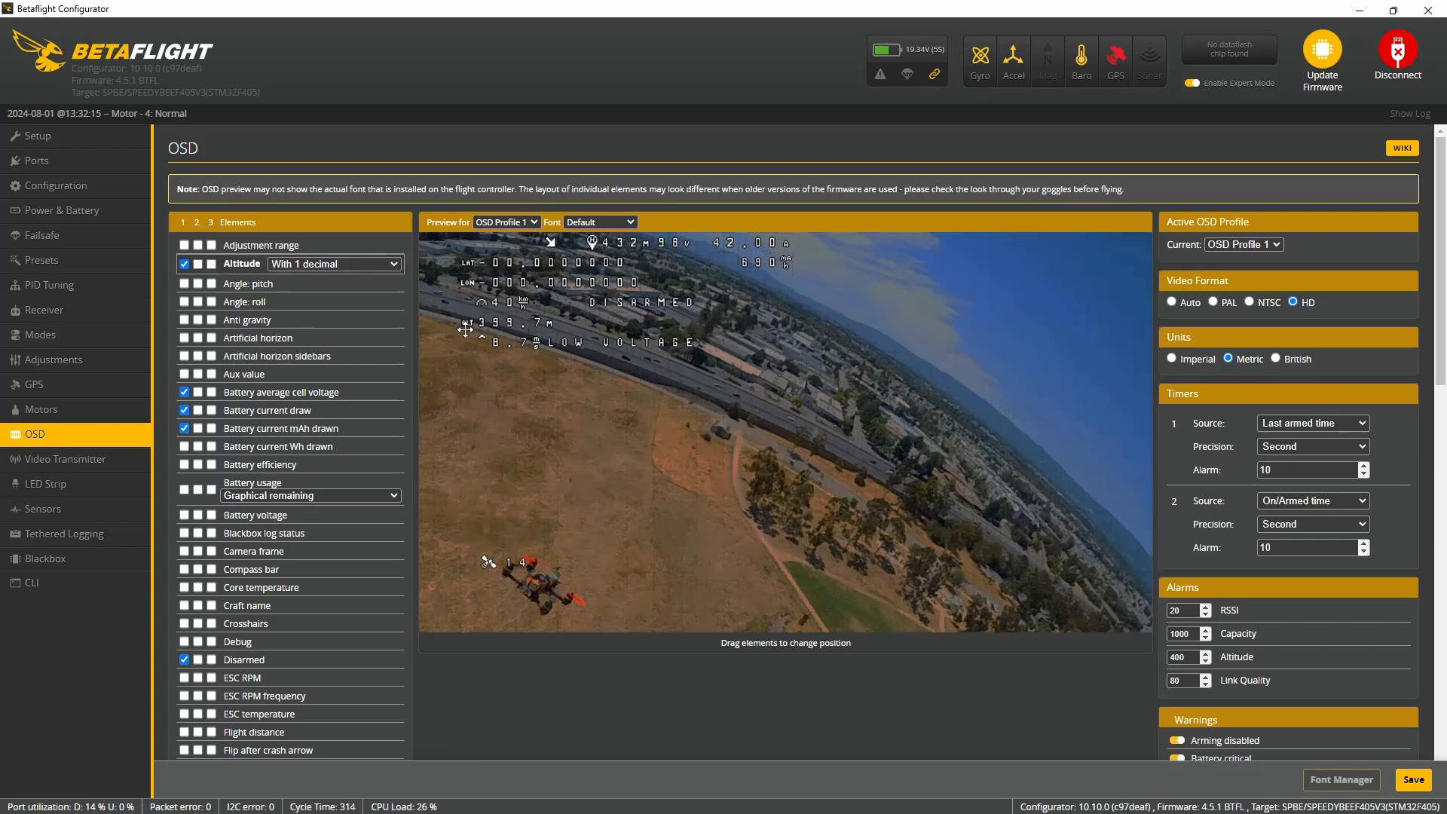
{"action": "left_click_drag", "start_coordinate": [466, 322], "coordinate": [614, 395]}
{"action": "left_click_drag", "start_coordinate": [679, 527], "coordinate": [493, 503]}
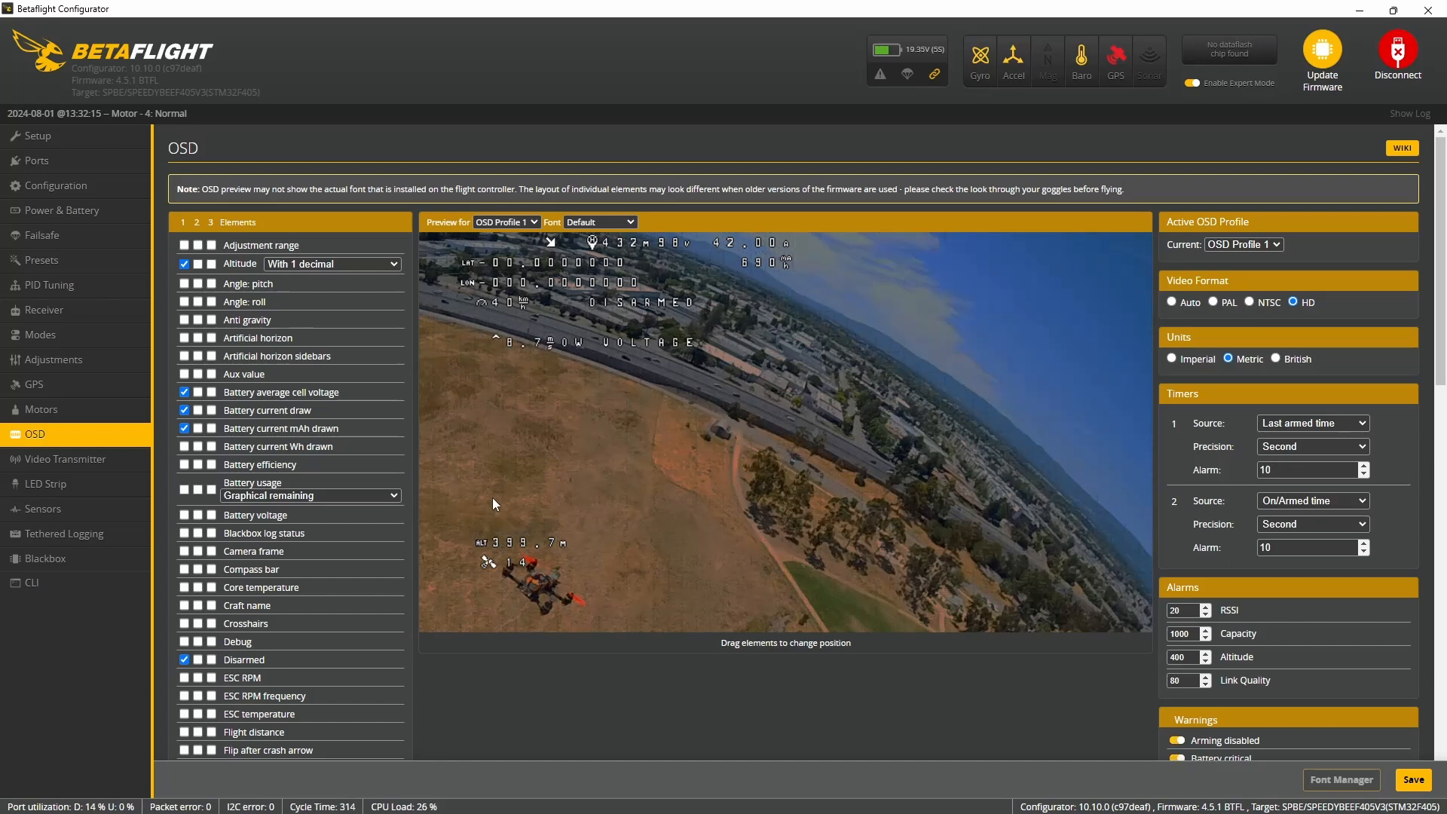
- In the OSD preview, place the vertical speed above the altitude and move the home distance and warnings to the lower centre
{"action": "left_click_drag", "start_coordinate": [565, 339], "coordinate": [586, 346]}
{"action": "left_click_drag", "start_coordinate": [735, 527], "coordinate": [746, 576]}
{"action": "left_click_drag", "start_coordinate": [594, 241], "coordinate": [676, 567]}
{"action": "left_click_drag", "start_coordinate": [491, 302], "coordinate": [656, 523]}
{"action": "left_click_drag", "start_coordinate": [1003, 529], "coordinate": [918, 453]}
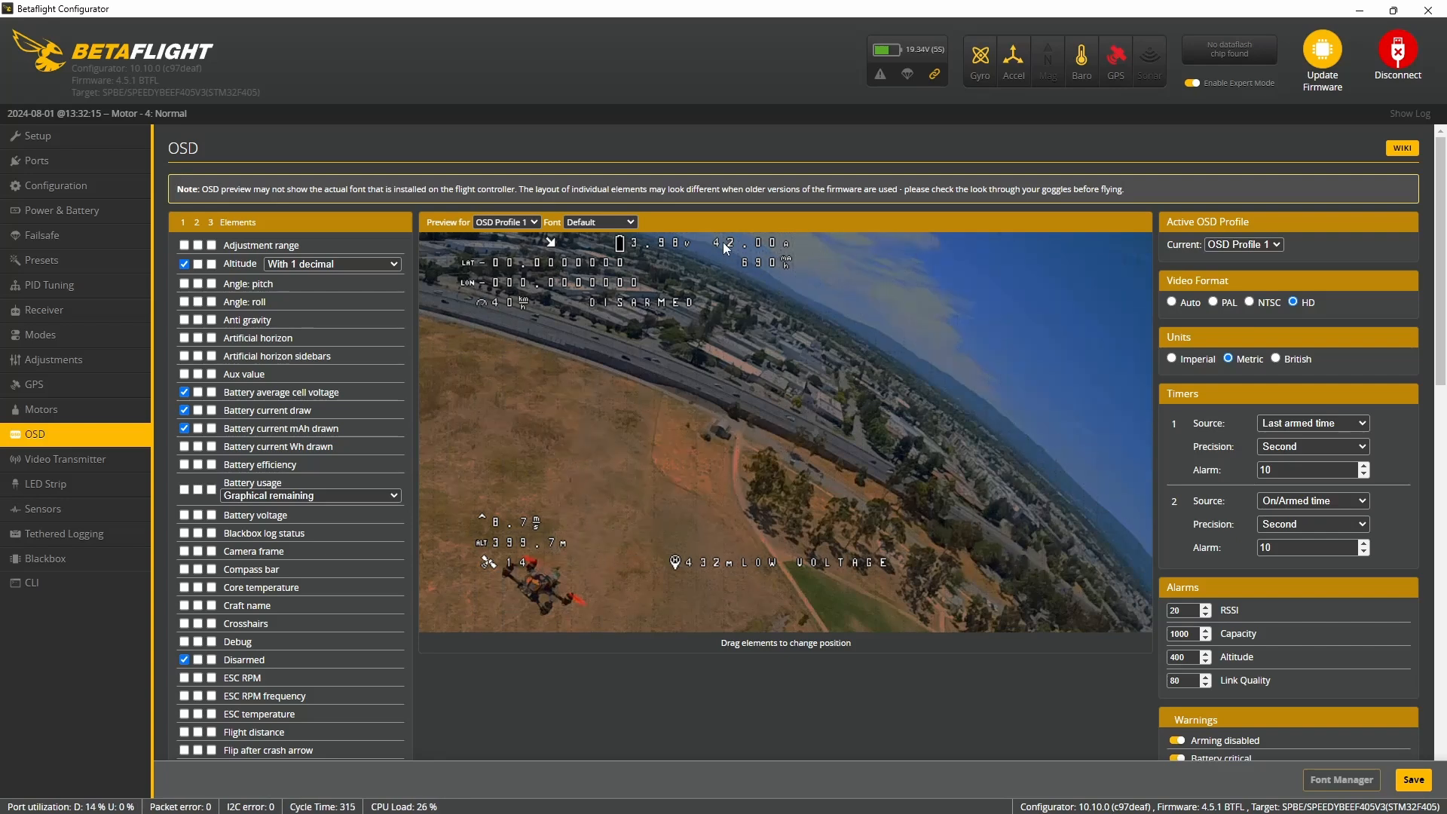
- Stack current draw, cell voltage and GPS speed at the OSD preview's lower right, and place the disarmed text and warnings above the home distance
{"action": "left_click_drag", "start_coordinate": [638, 243], "coordinate": [748, 309]}
{"action": "left_click_drag", "start_coordinate": [716, 243], "coordinate": [1004, 512]}
{"action": "mouse_move", "coordinate": [615, 305]}
{"action": "left_mouse_down"}
{"action": "mouse_move", "coordinate": [681, 414]}
{"action": "mouse_move", "coordinate": [711, 501]}
{"action": "mouse_move", "coordinate": [768, 563]}
{"action": "left_mouse_up"}
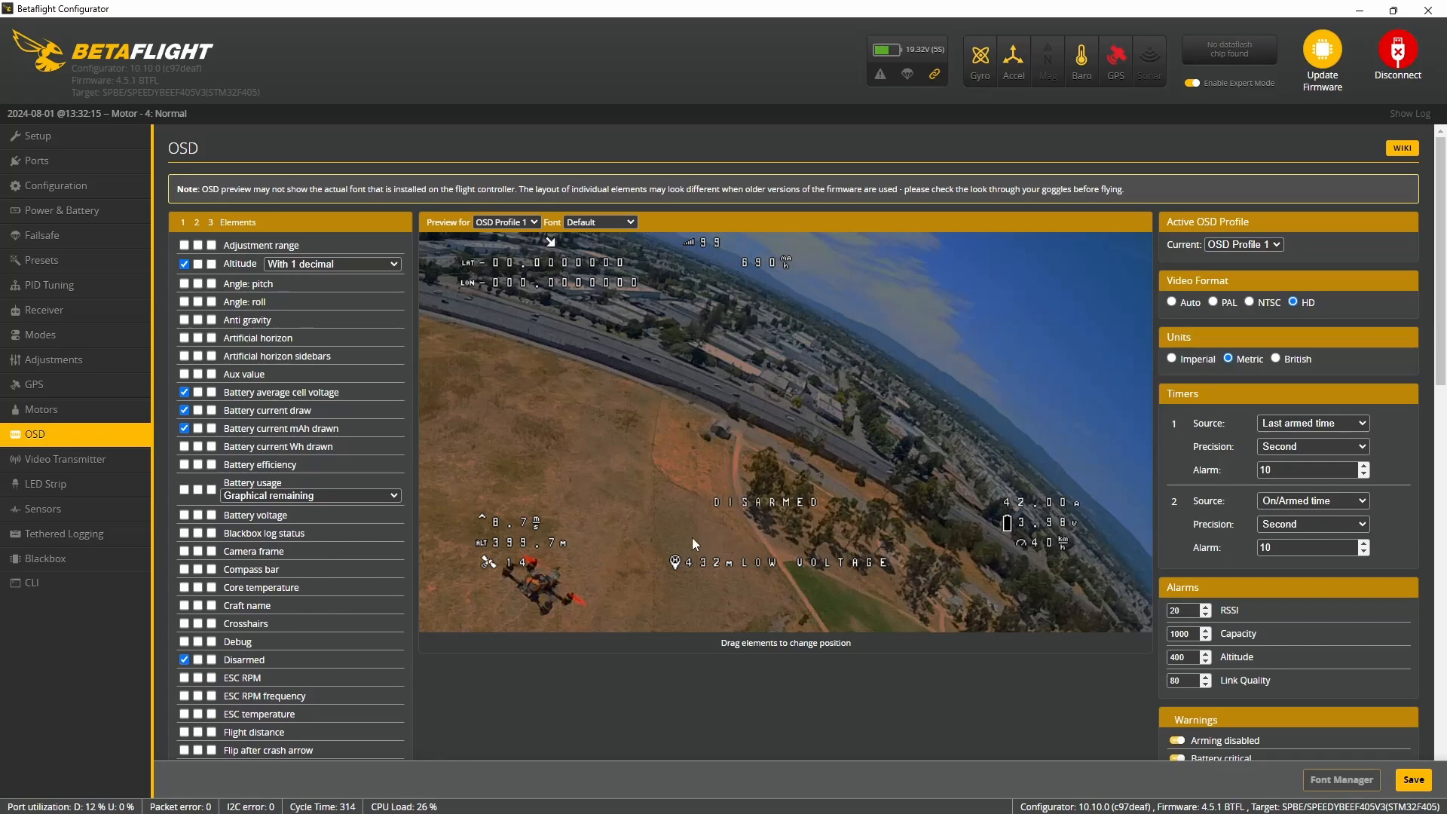
{"action": "left_click_drag", "start_coordinate": [721, 567], "coordinate": [687, 561]}
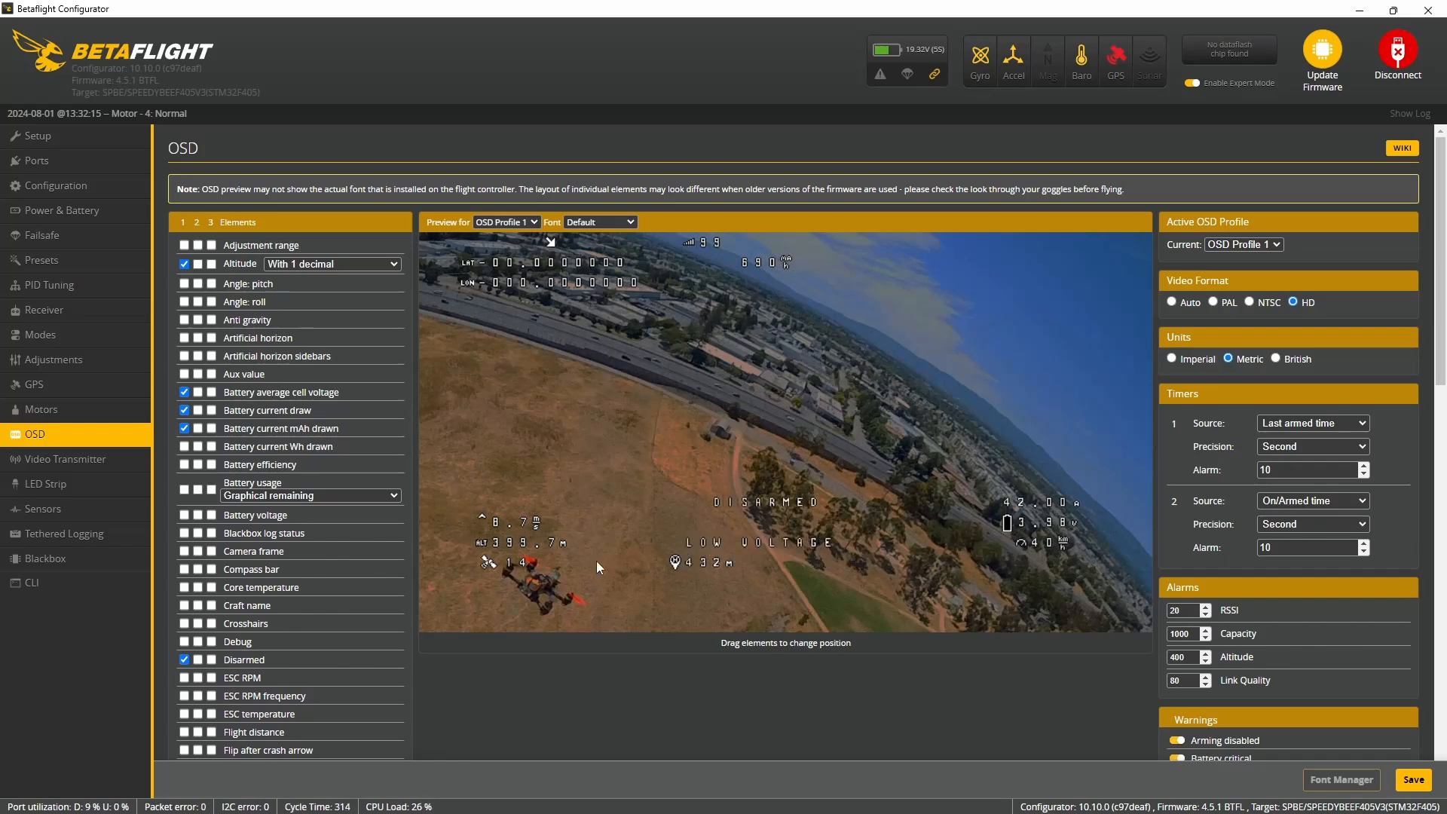
- Look through the list of OSD elements and save the OSD layout
{"action": "scroll", "coordinate": [657, 563], "scroll_direction": "down", "scroll_amount": 10}
{"action": "scroll", "coordinate": [302, 546], "scroll_direction": "up", "scroll_amount": 7}
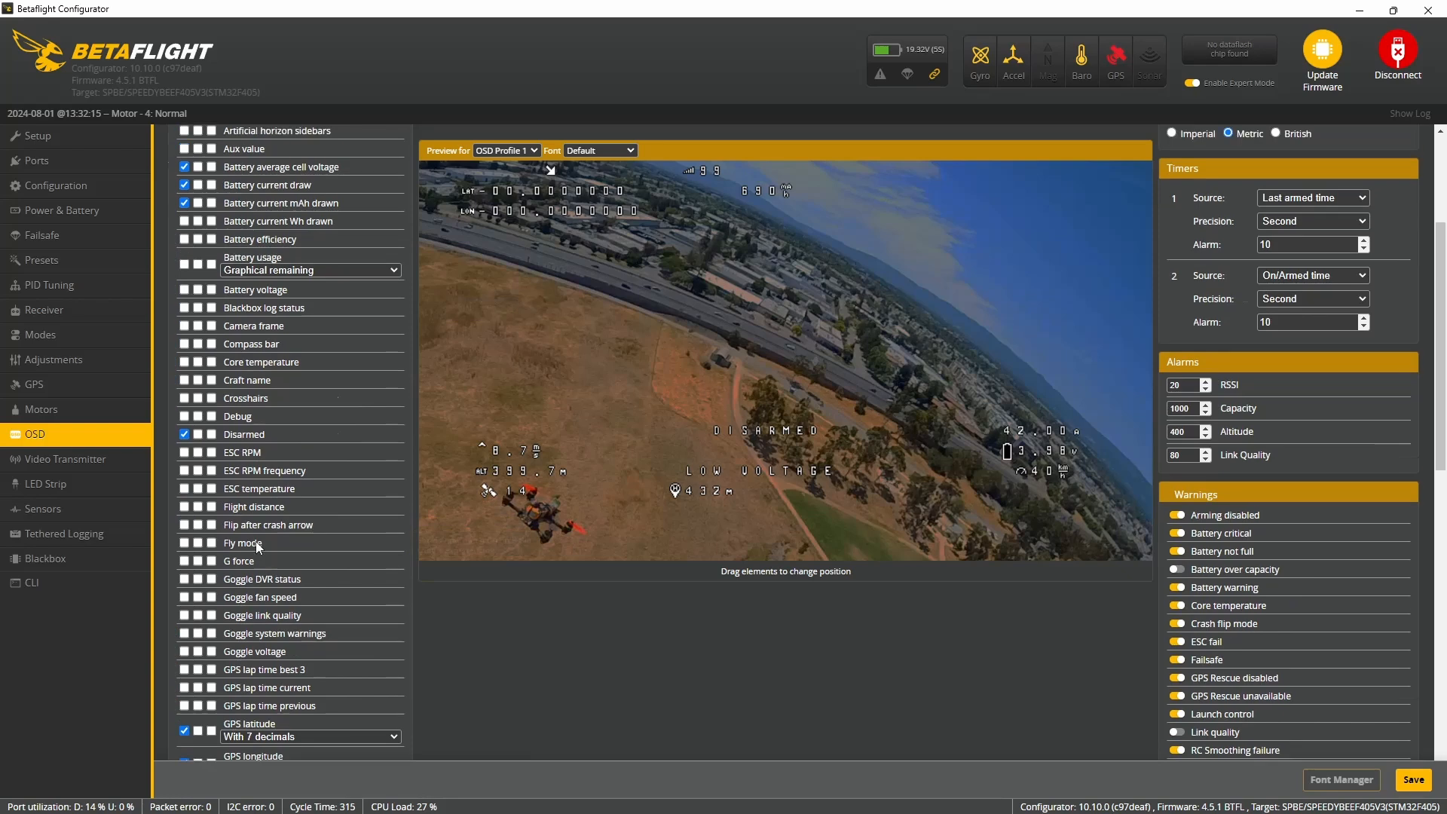
{"action": "scroll", "coordinate": [260, 541], "scroll_direction": "up", "scroll_amount": 3}
{"action": "left_click", "coordinate": [1414, 780]}
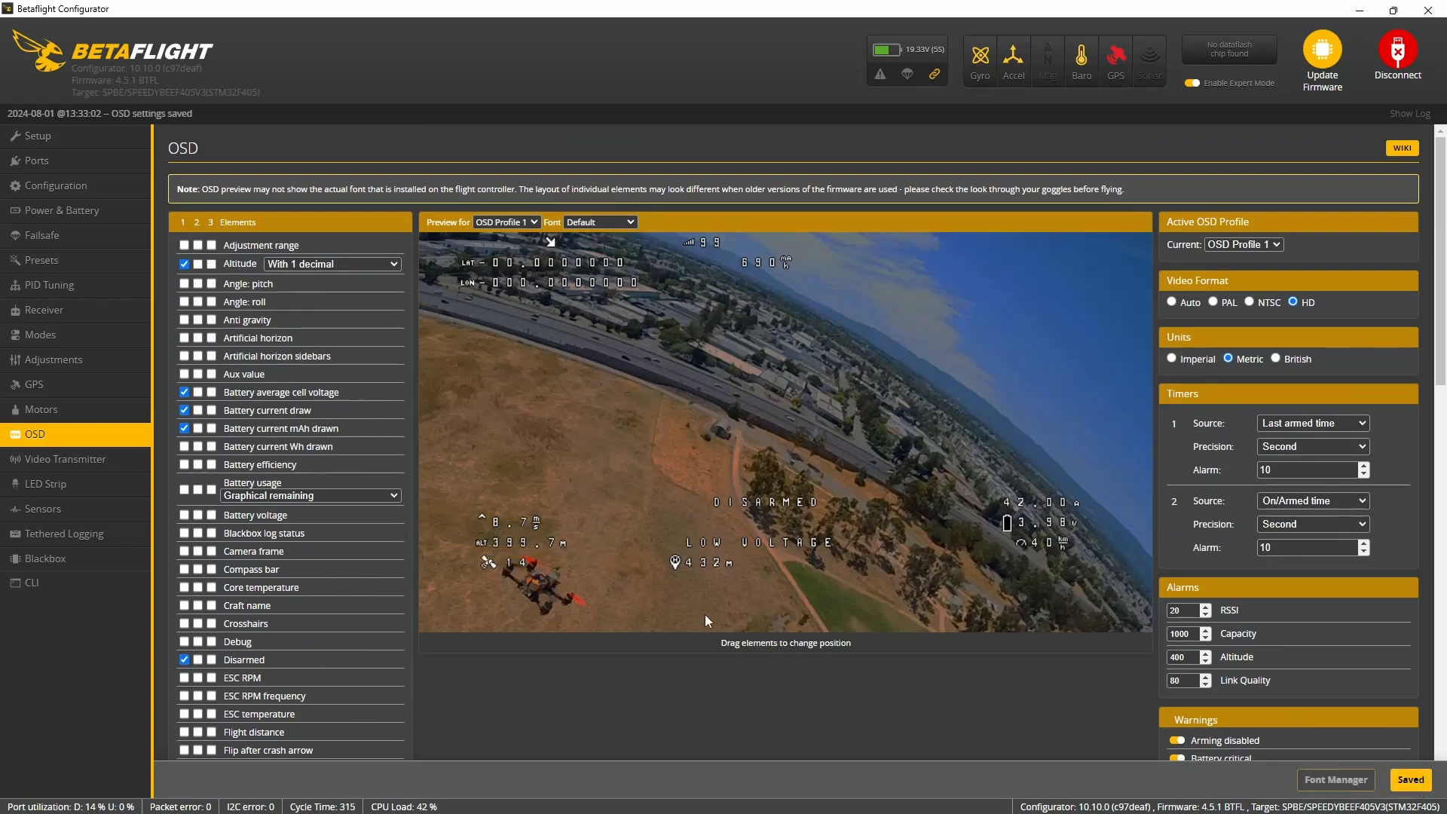
{"action": "left_click", "coordinate": [38, 461]}
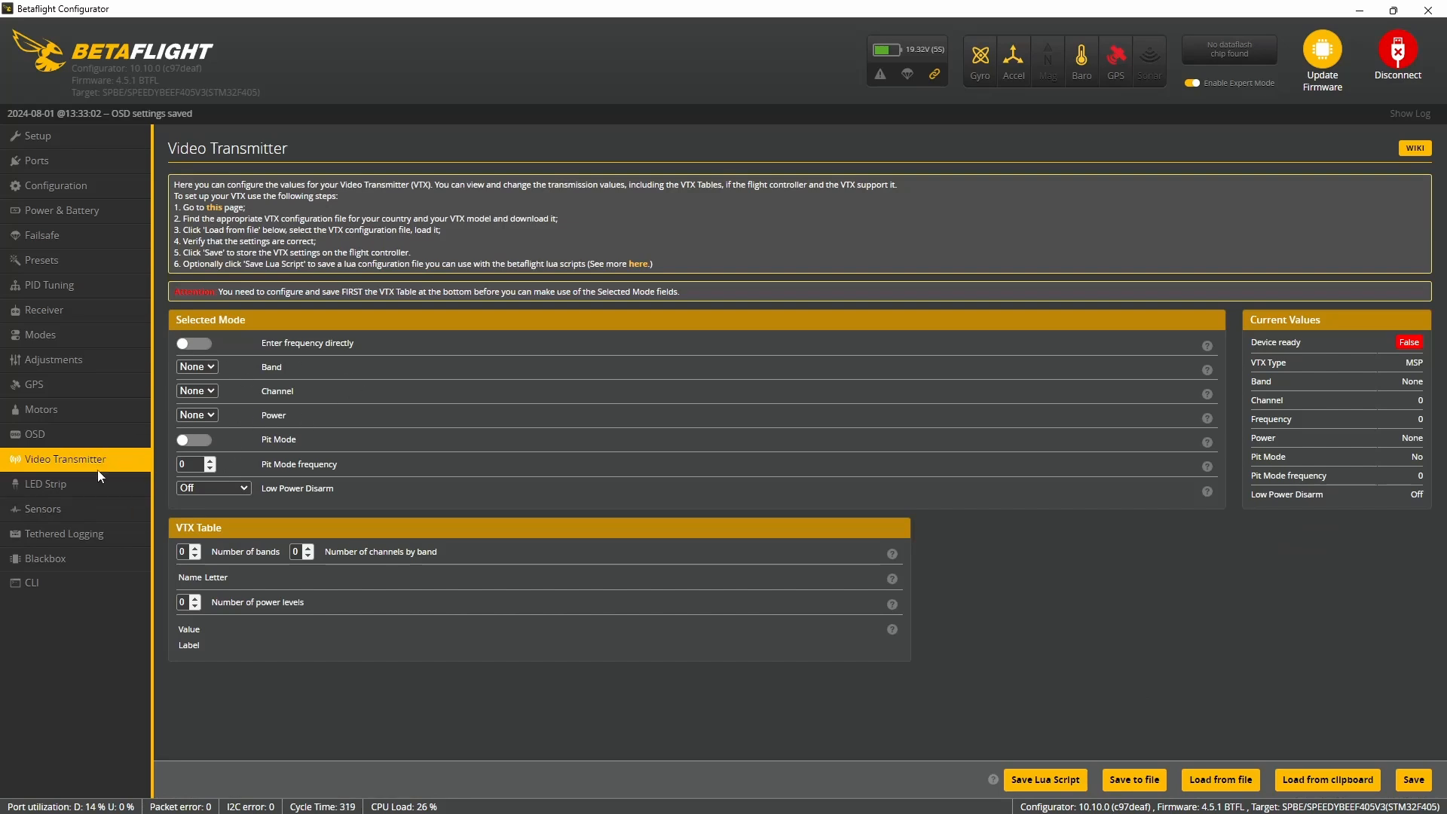
{"action": "left_click", "coordinate": [83, 483]}
{"action": "left_click", "coordinate": [48, 517]}
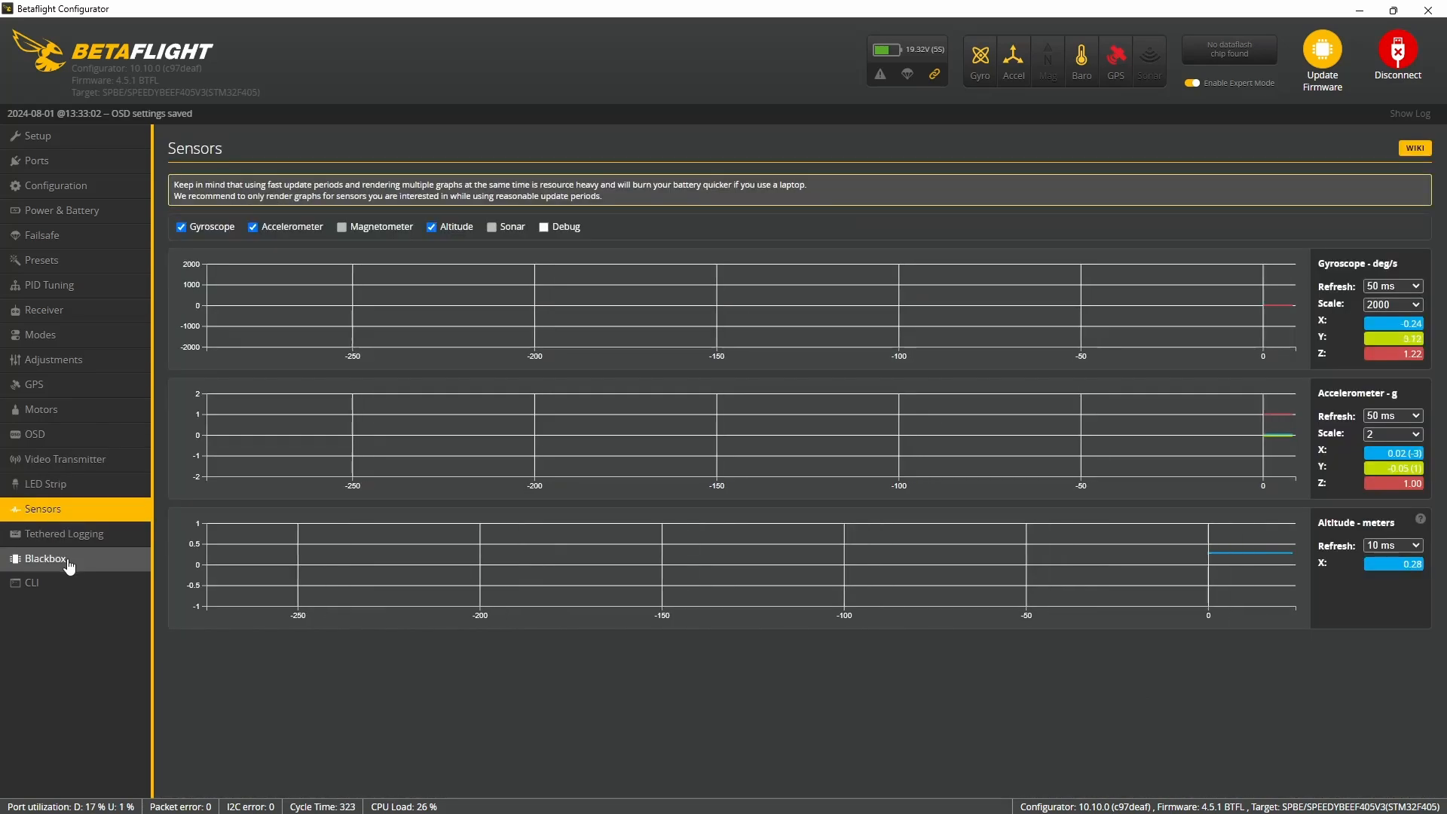
- Calibrate the accelerometer from the Setup page
{"action": "left_click", "coordinate": [75, 139]}
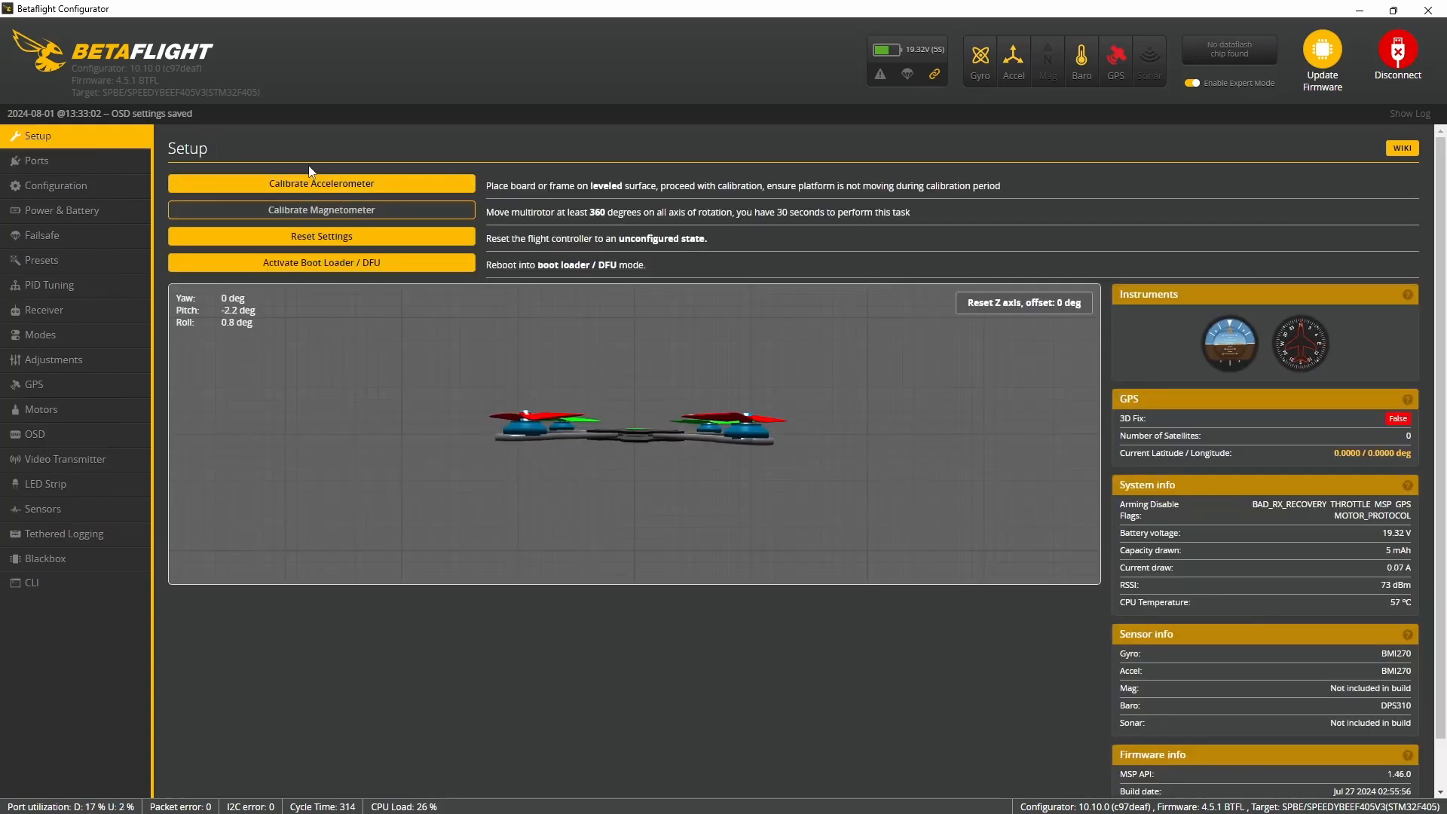
{"action": "left_click", "coordinate": [309, 186]}
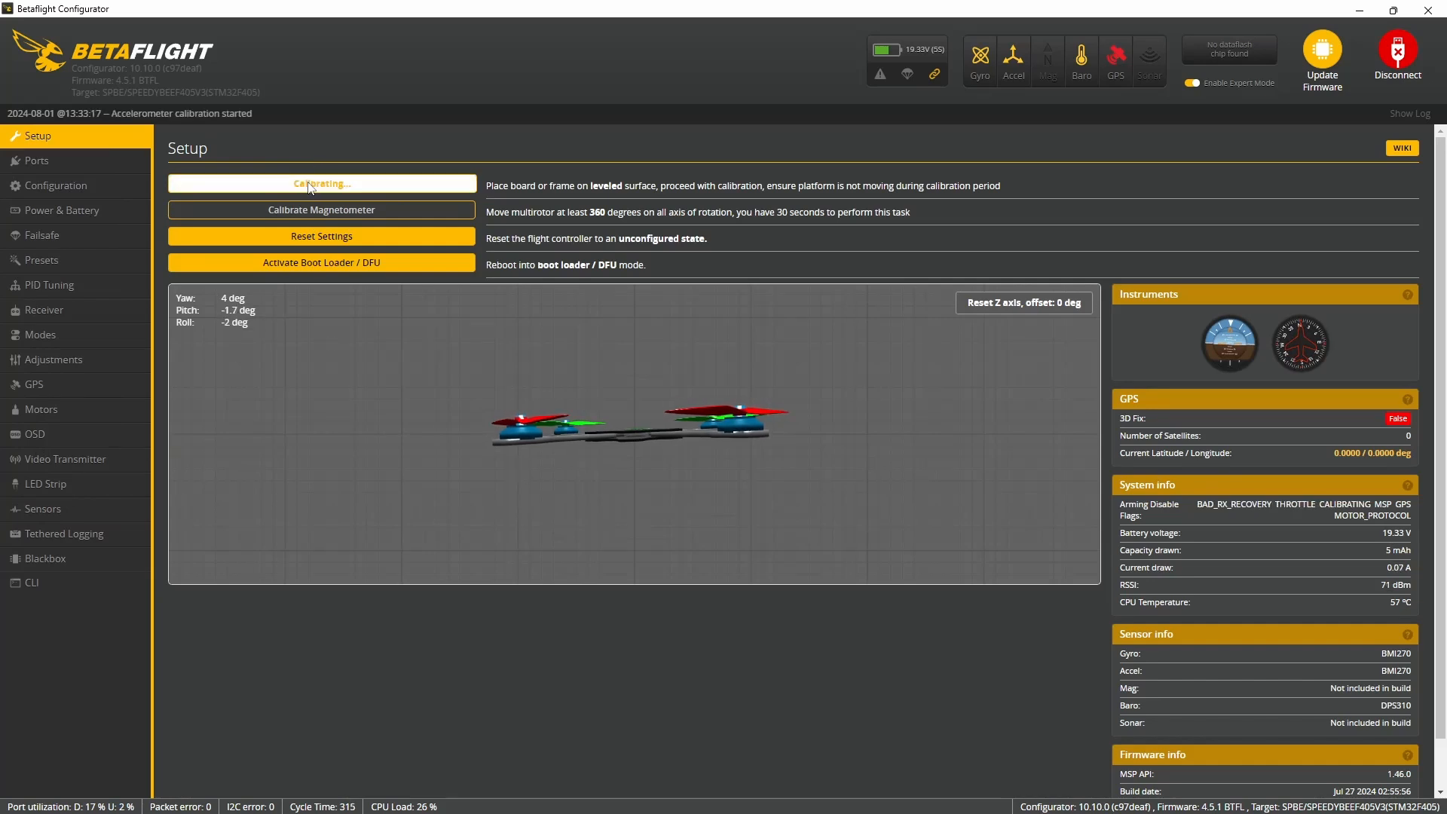